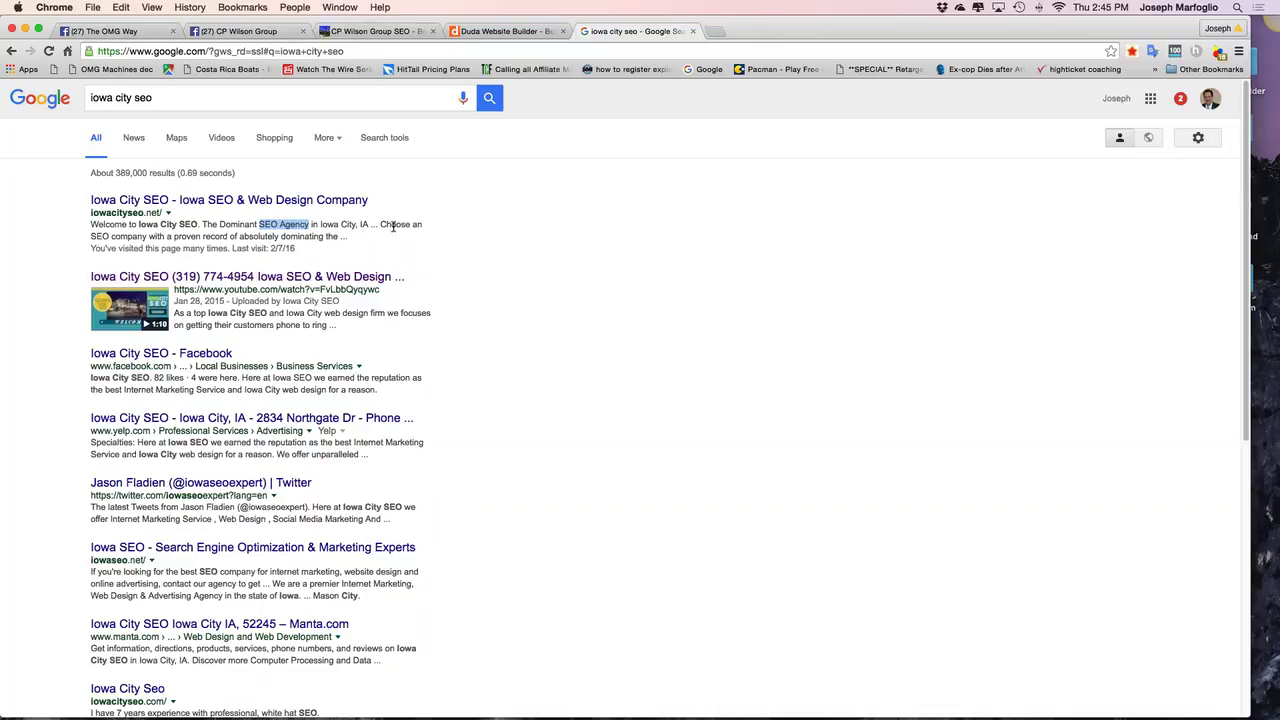
left_click_drag(89, 238, 130, 240)
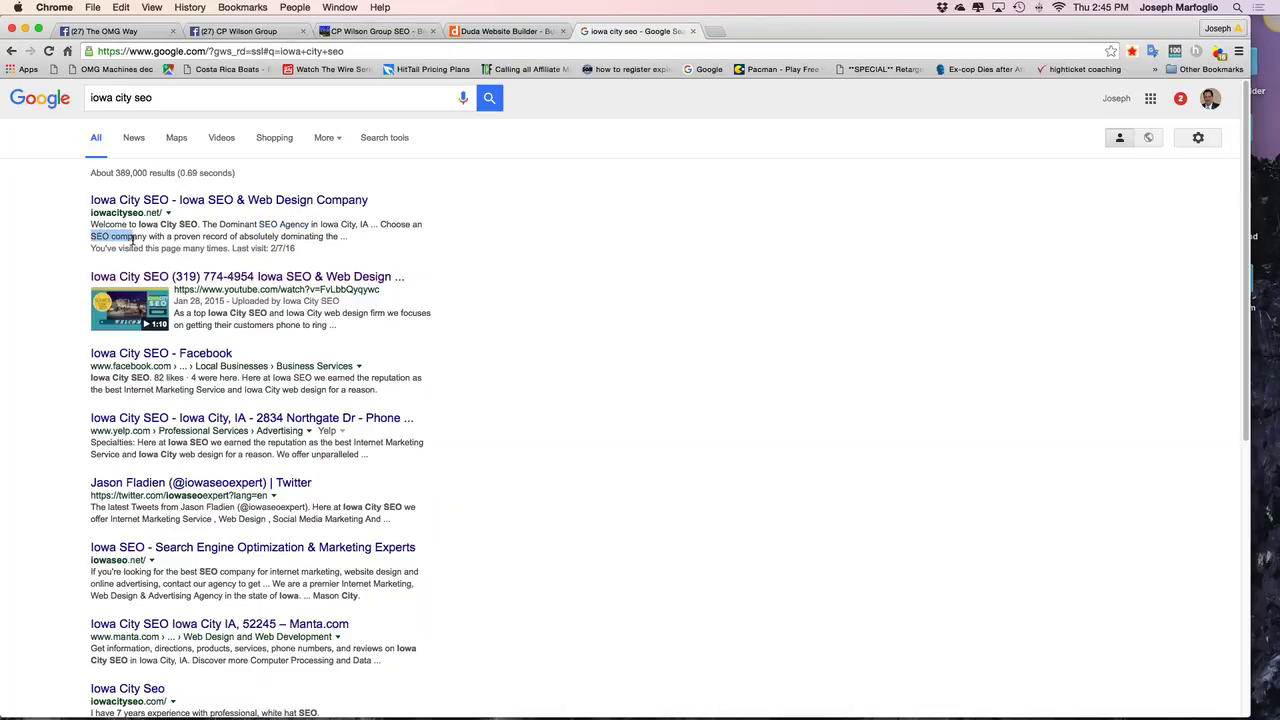
left_click_drag(348, 238, 73, 222)
left_click(36, 230)
In a new tab, load precisionmoldremoval.com/wp-admin to reach the WordPress login.
left_click(716, 33)
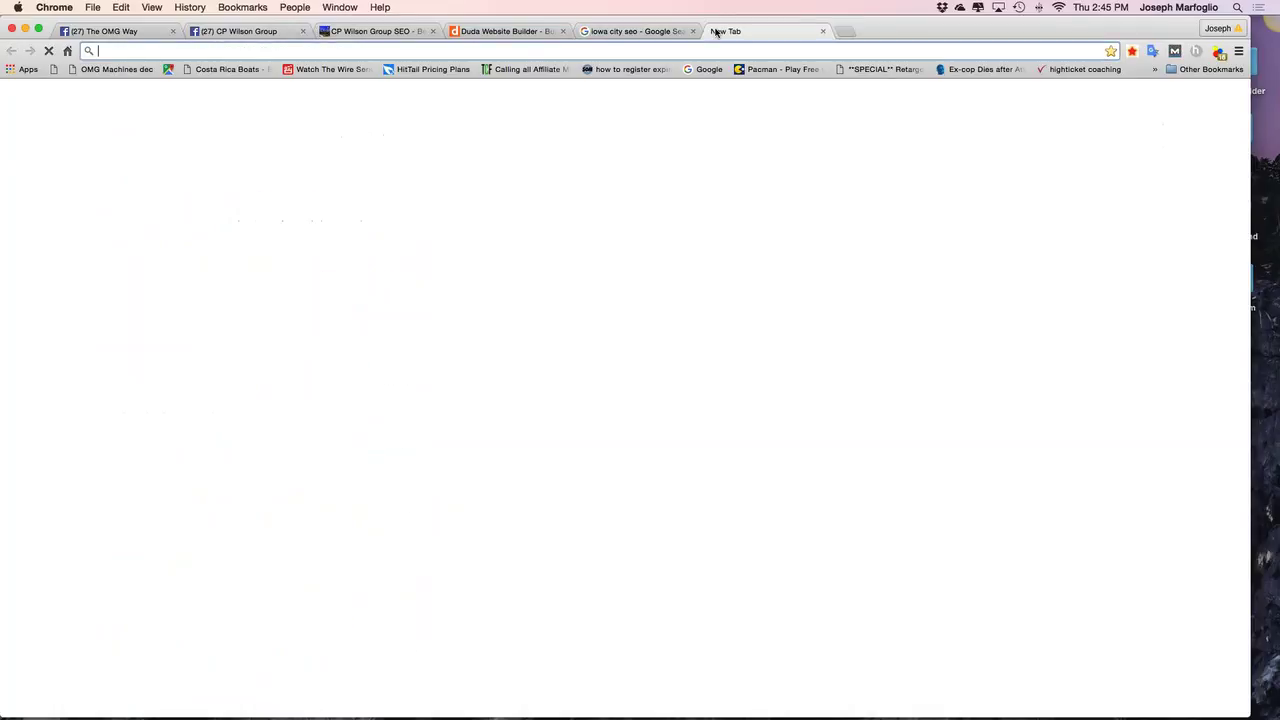
type("precisionmoldremoval.com")
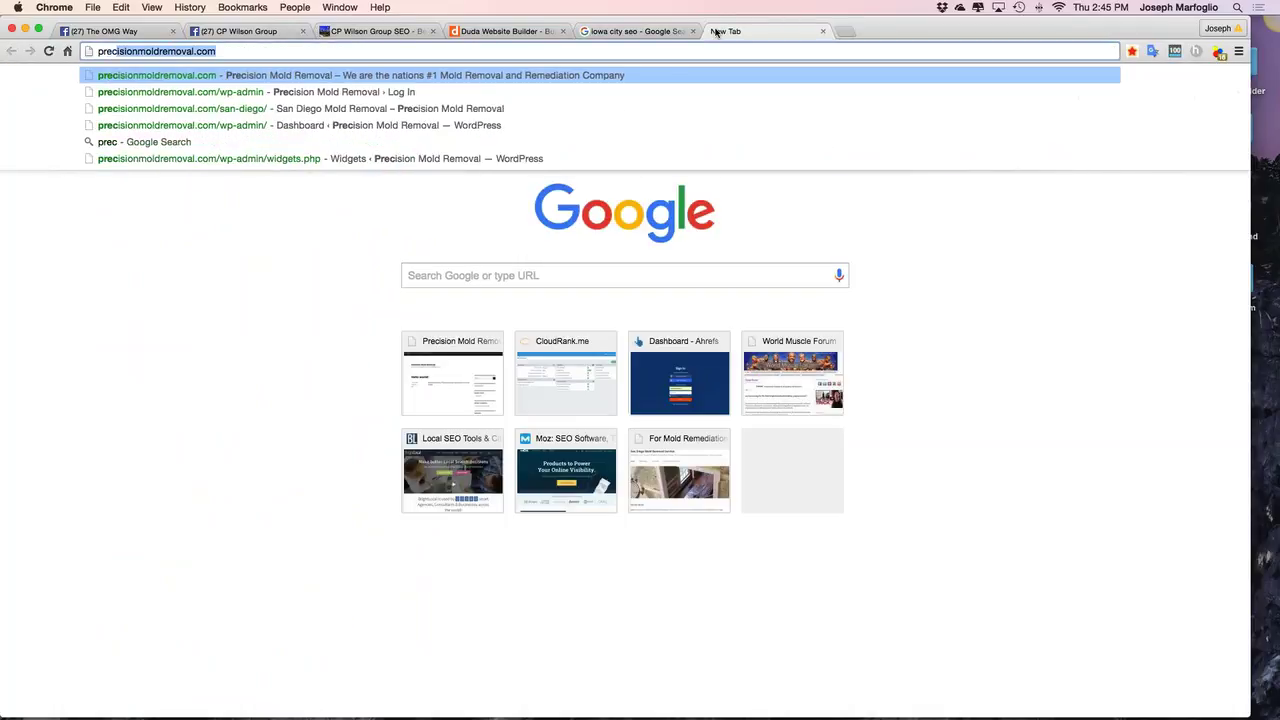
key("Return")
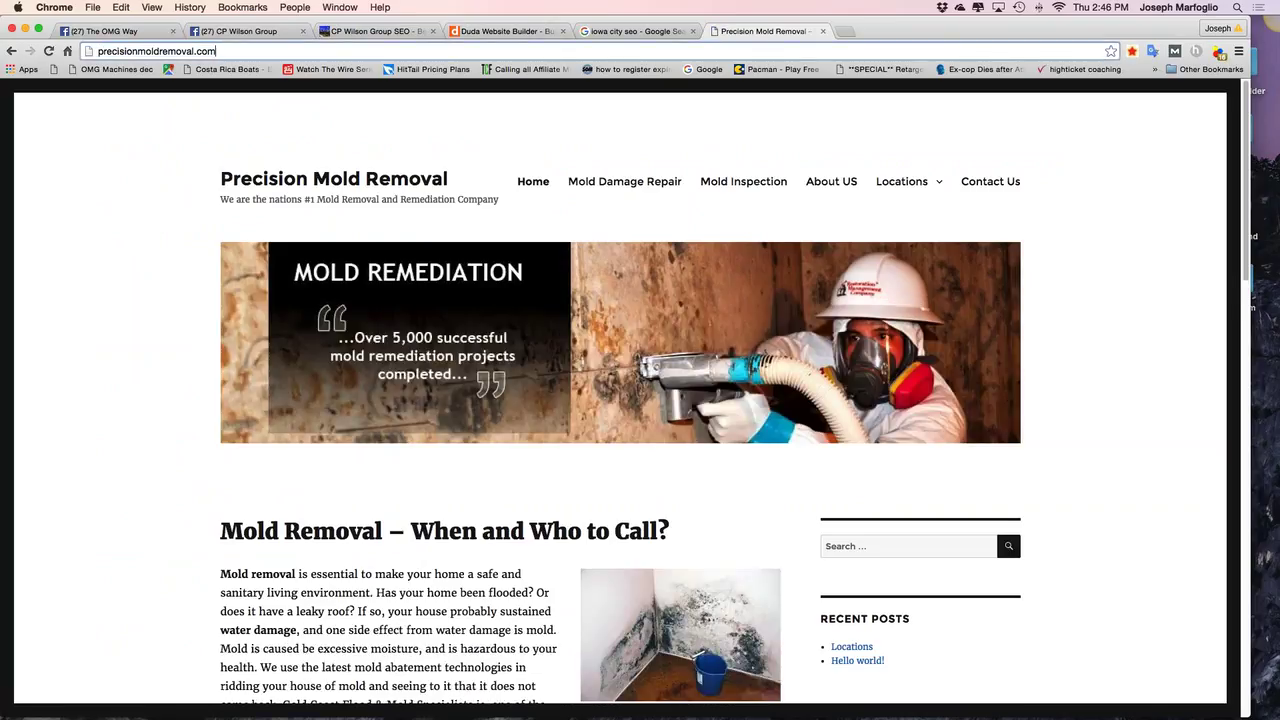
type("/wp-admin")
key("Return")
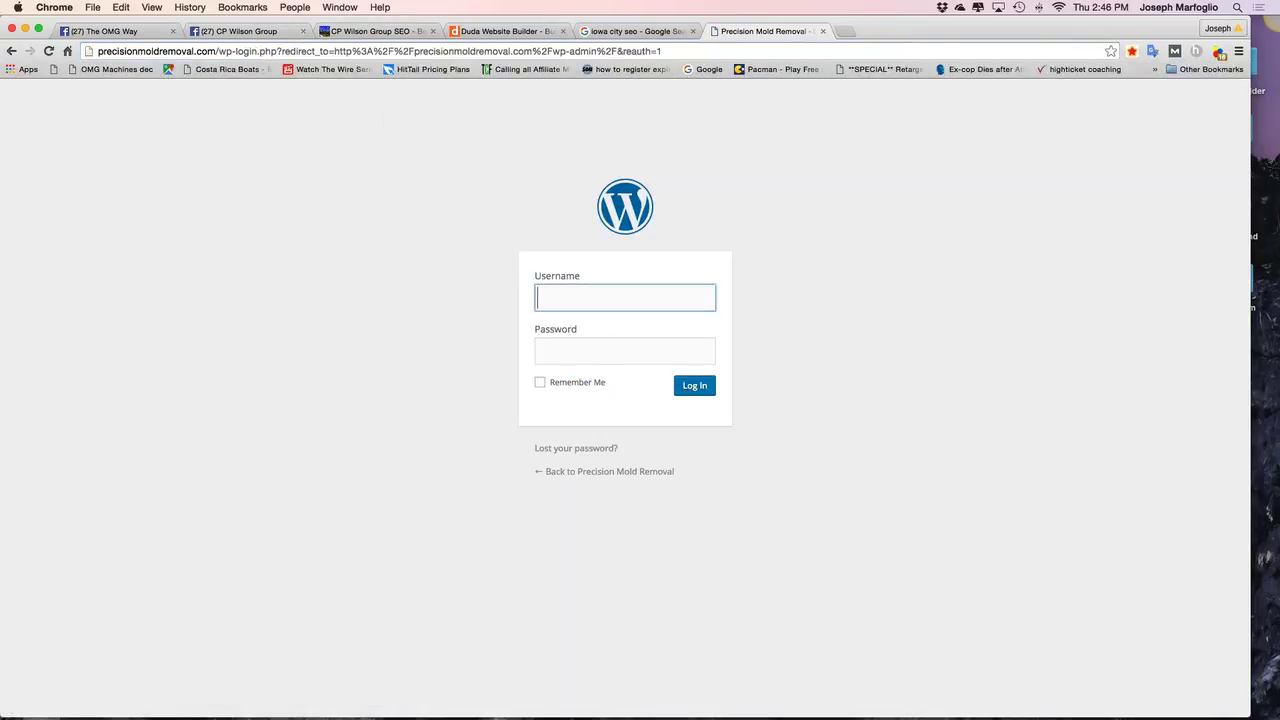
Sign in with the site's admin username and password.
type("admin")
key("Tab")
type("•••••")
key("BackSpace")
key("BackSpace")
key("BackSpace")
key("BackSpace")
key("BackSpace")
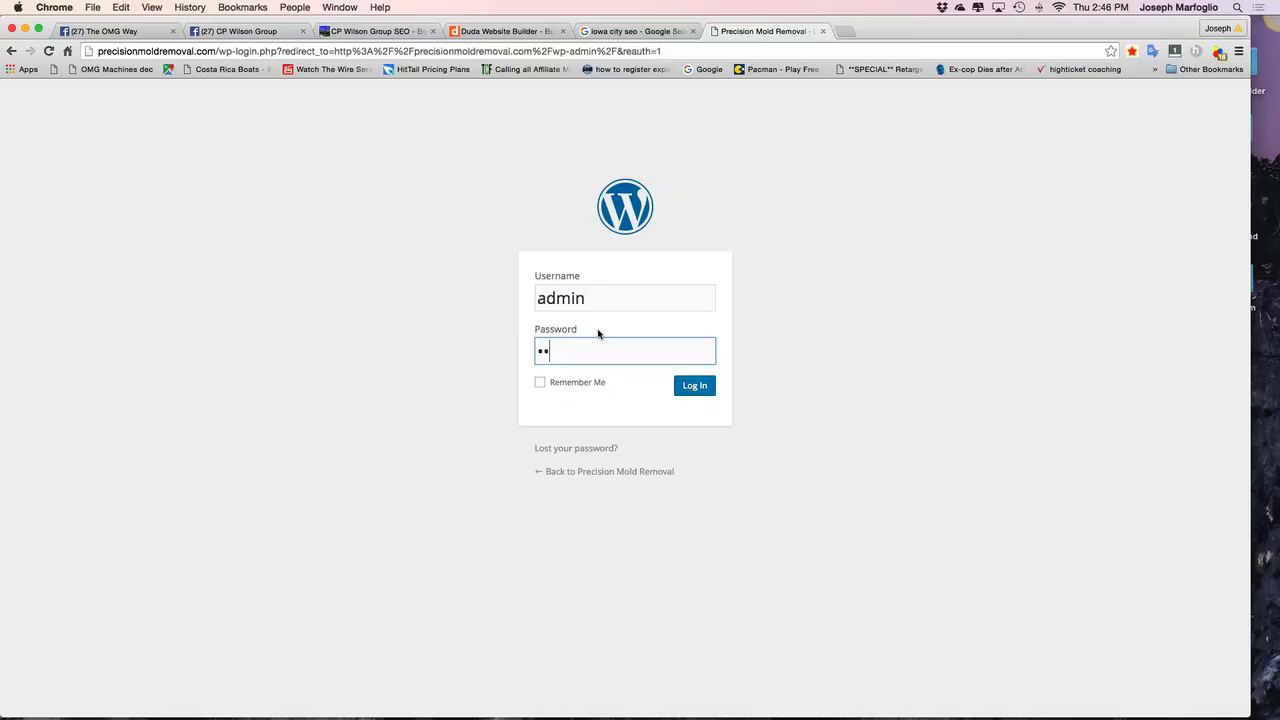
type("••••••••")
key("Return")
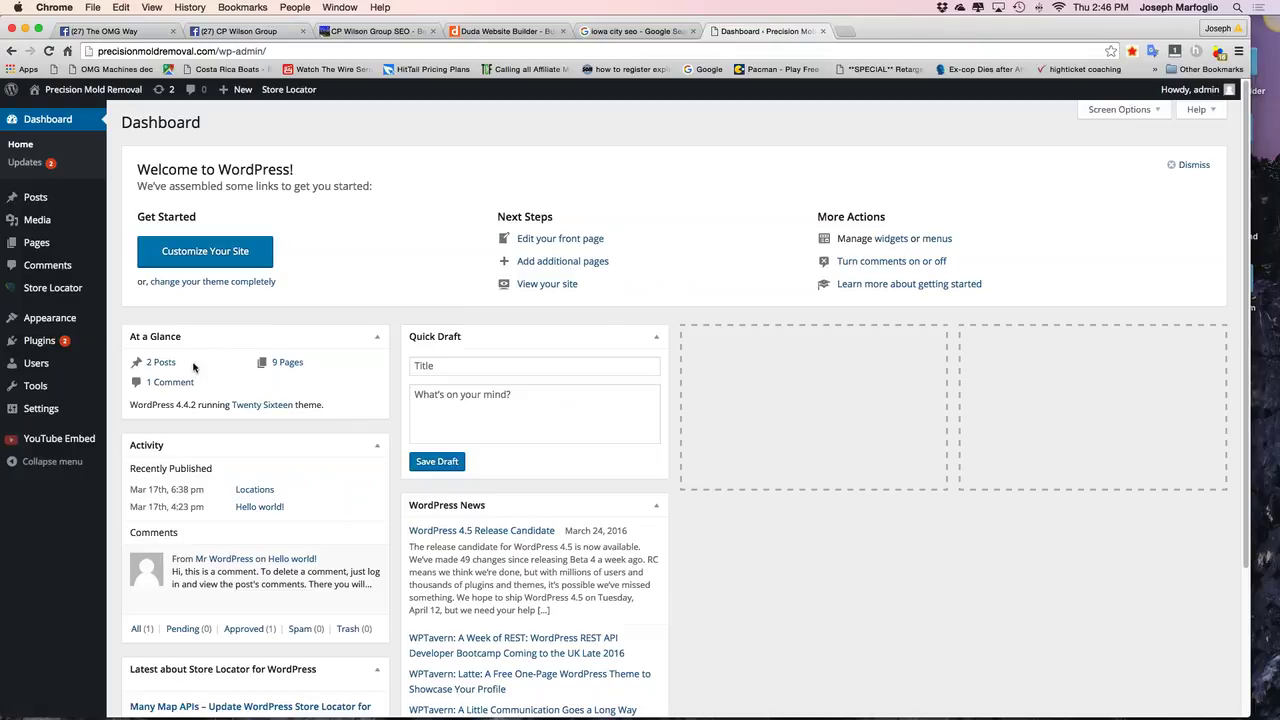
Open Settings > General and review the 'Precision Mold Removal' title and '#1 Mold Removal' tagline.
mouse_move(73, 318)
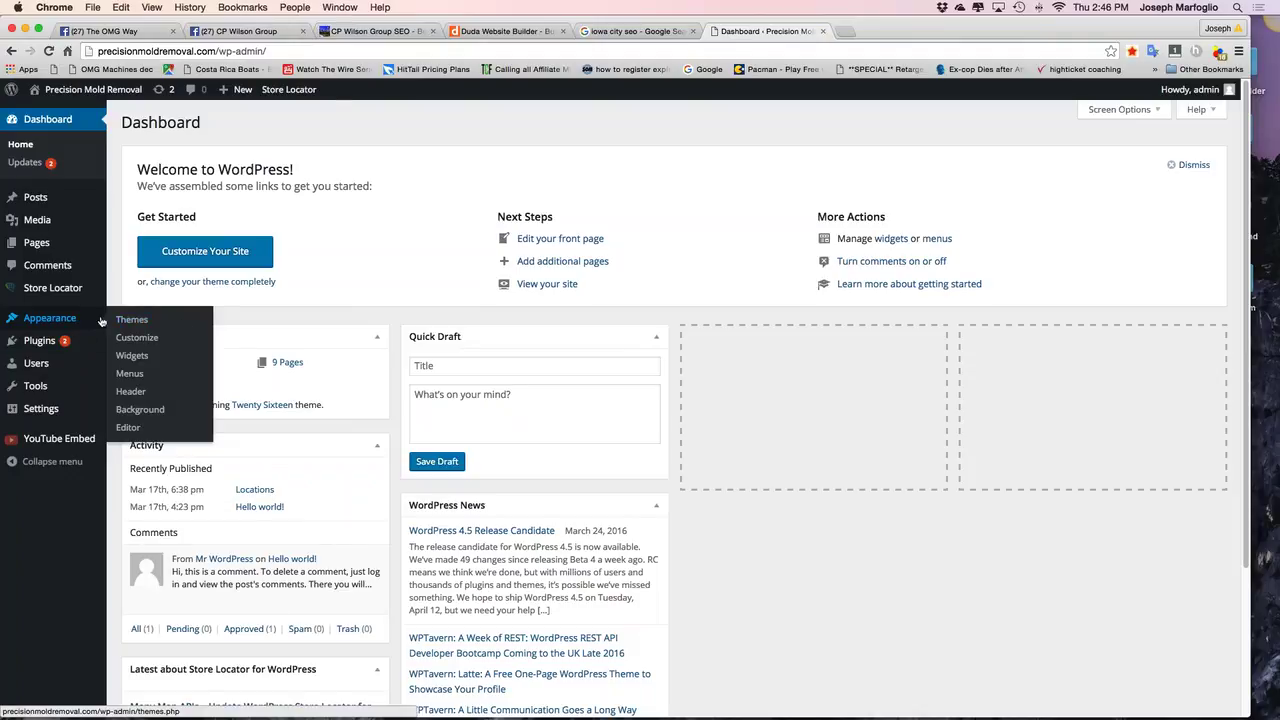
mouse_move(60, 410)
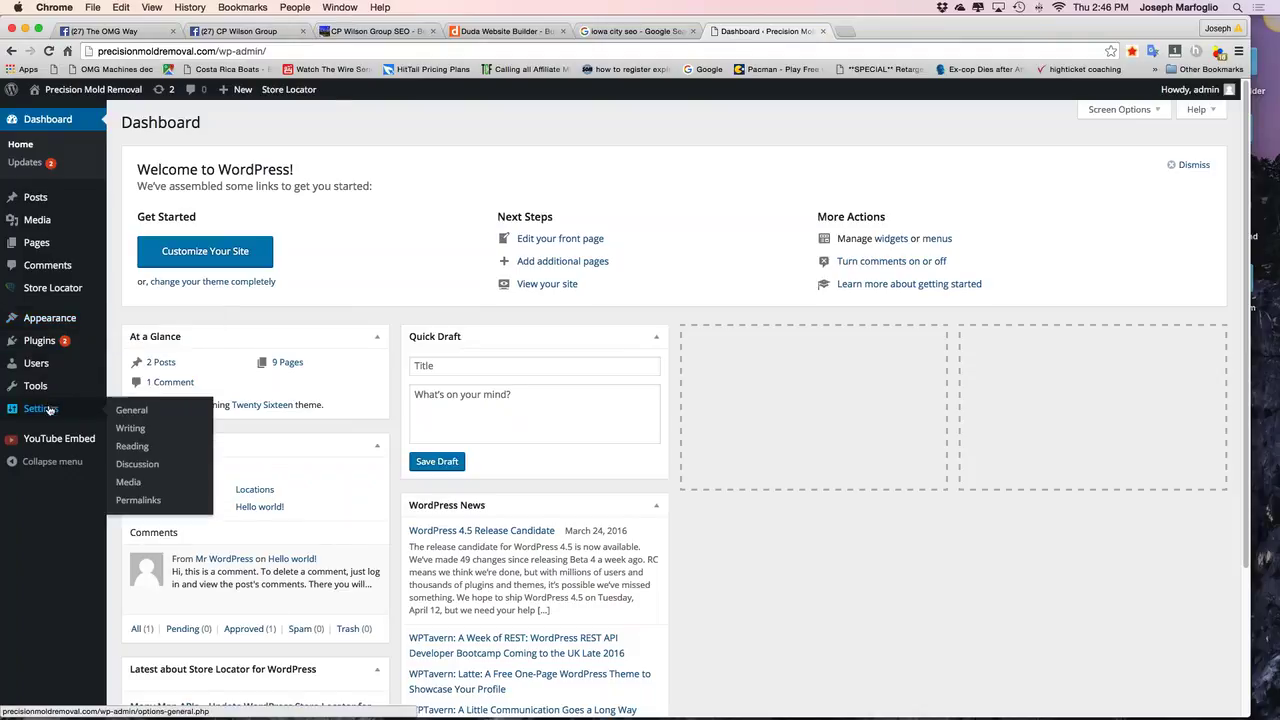
left_click(153, 413)
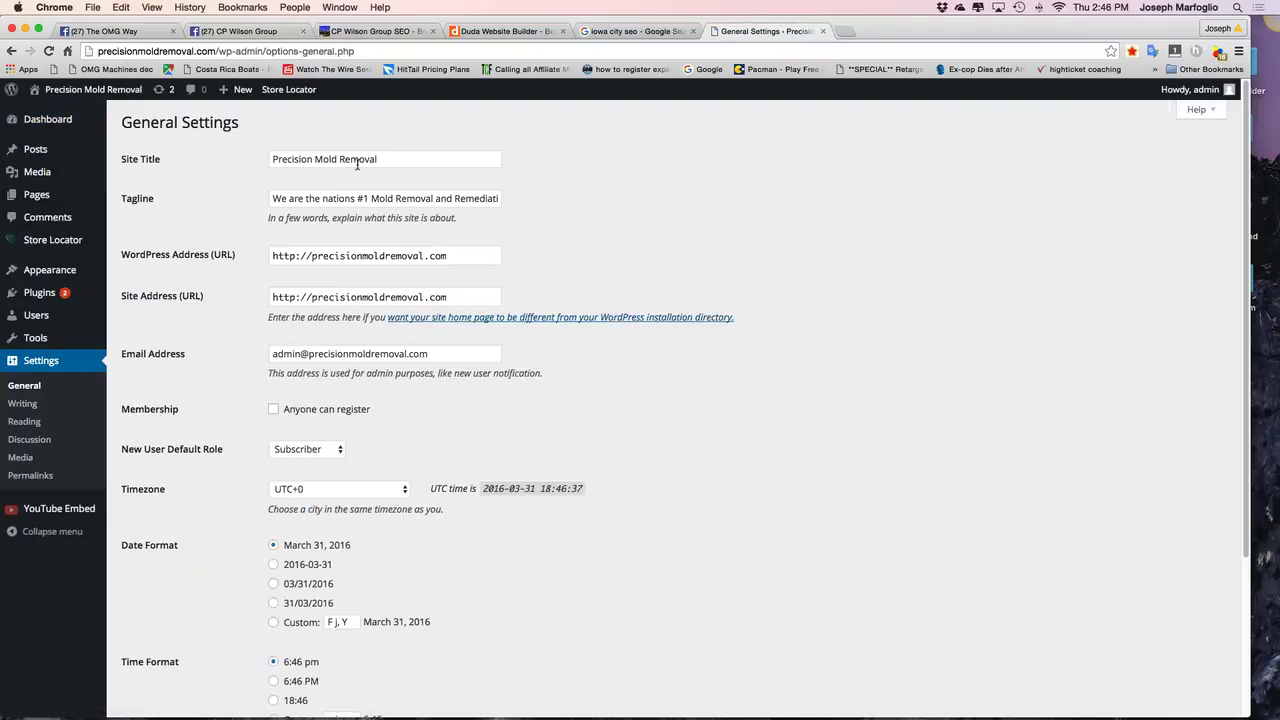
left_click_drag(380, 160, 274, 162)
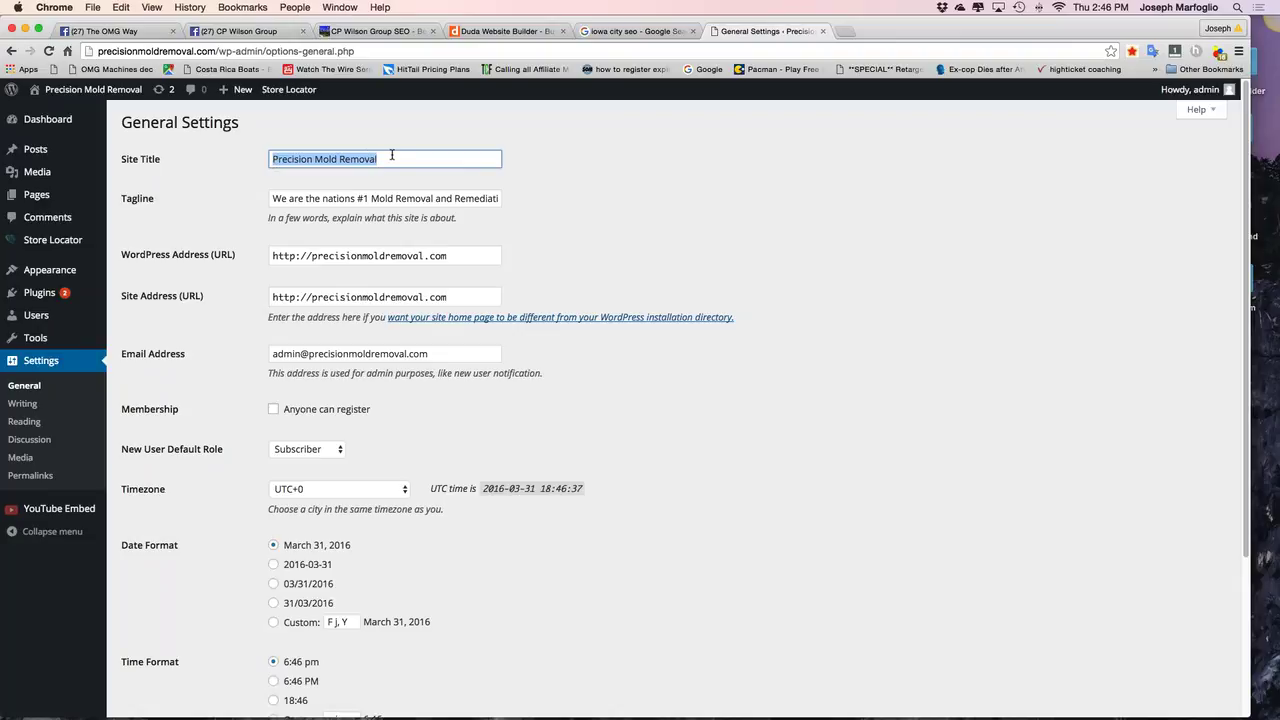
left_click_drag(400, 158, 262, 157)
left_click_drag(273, 198, 533, 203)
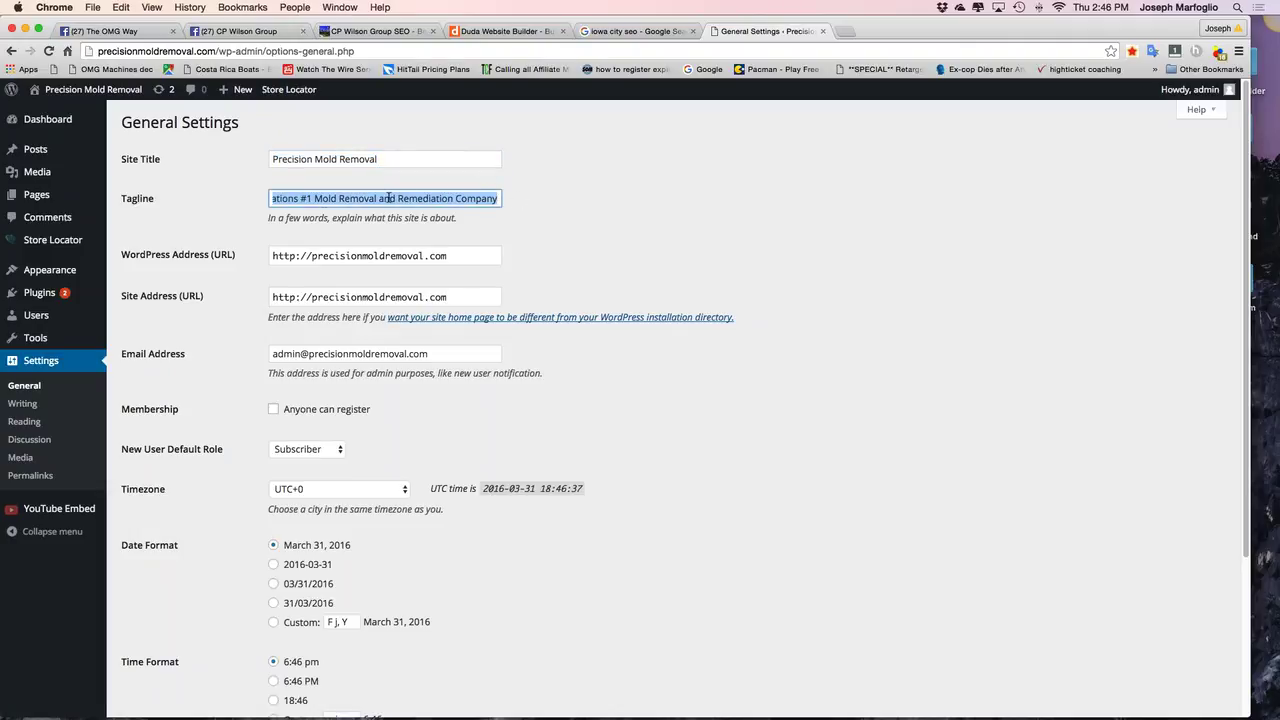
left_click_drag(388, 160, 264, 162)
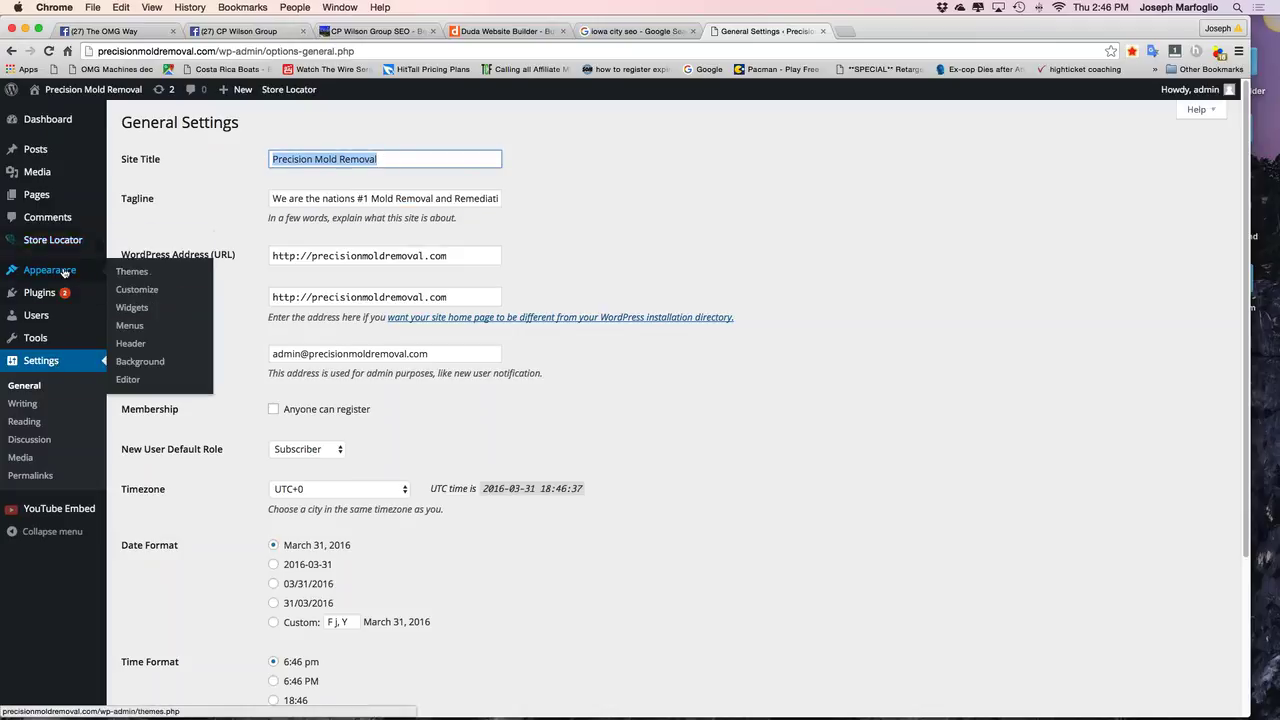
Look over the Installed Plugins list, then go to Add New plugins.
mouse_move(45, 295)
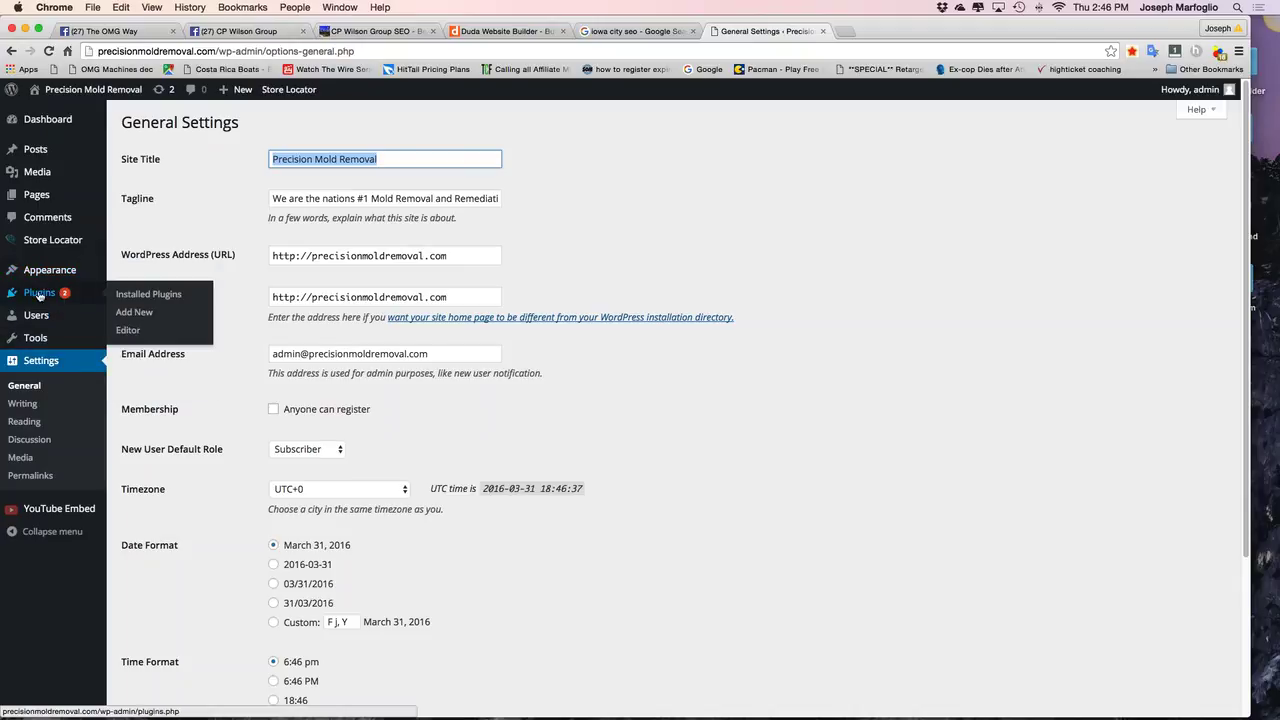
left_click(127, 316)
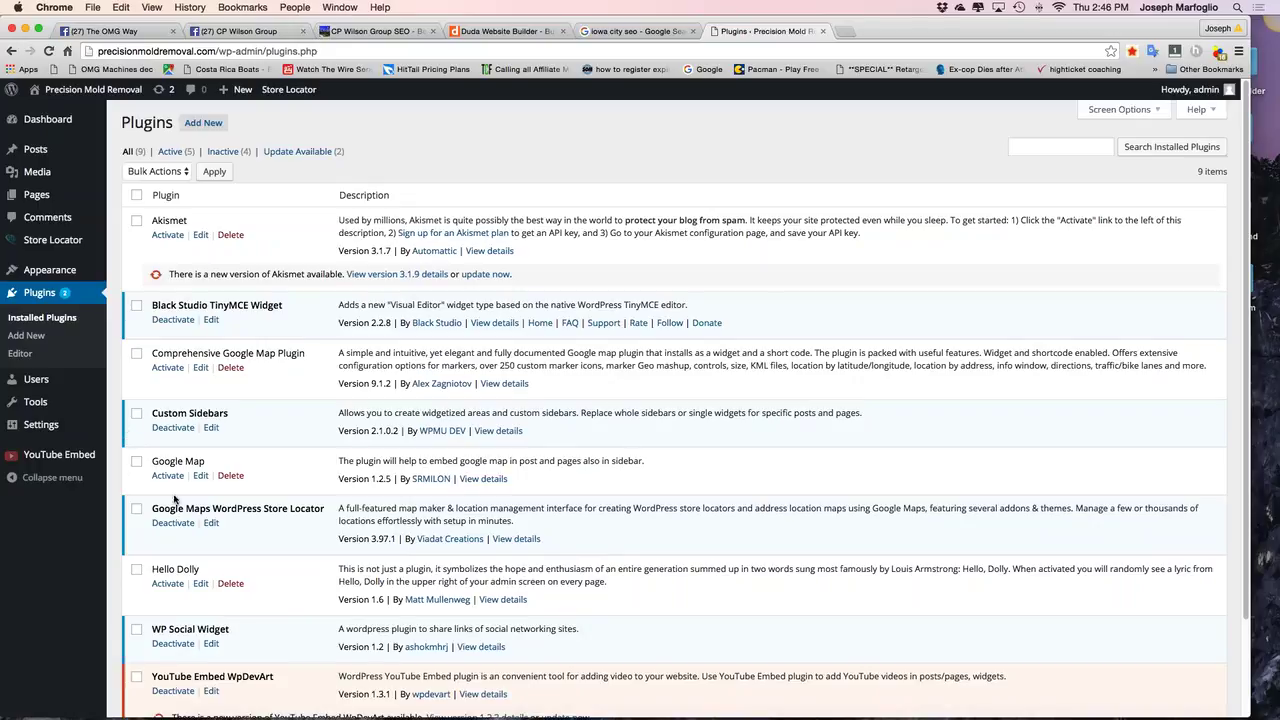
scroll(179, 498, "down", 3)
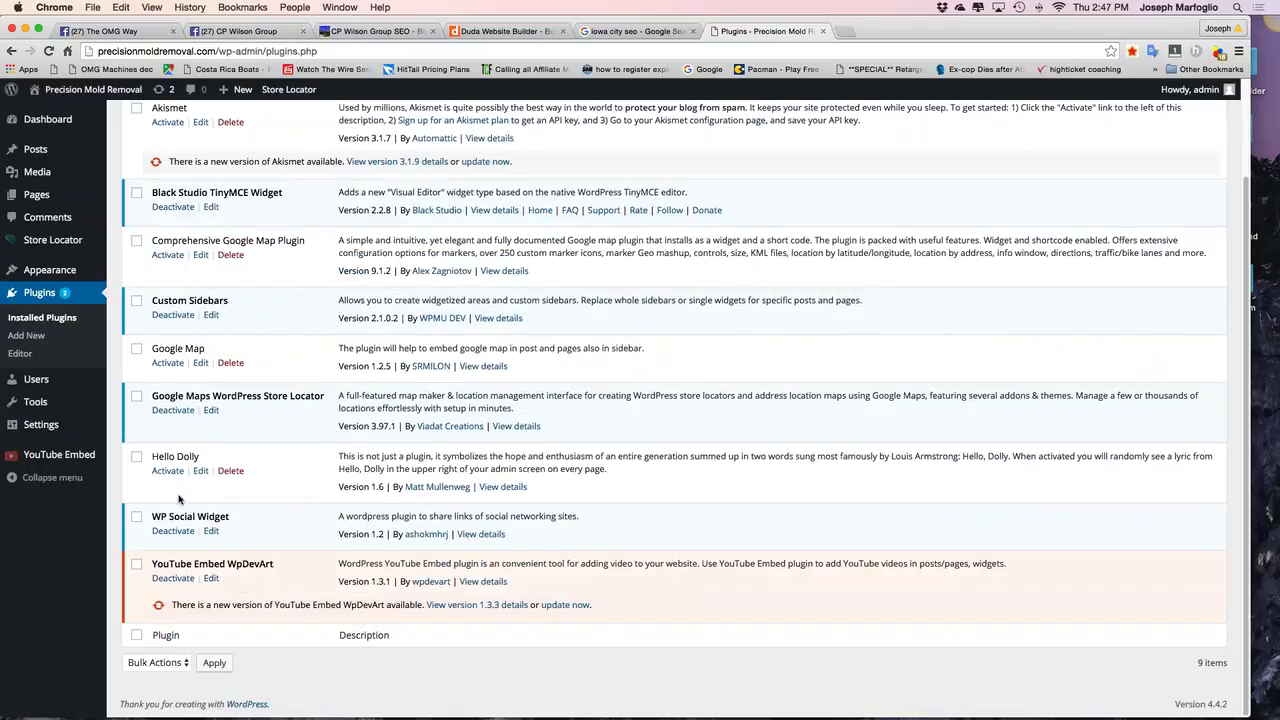
scroll(179, 498, "up", 3)
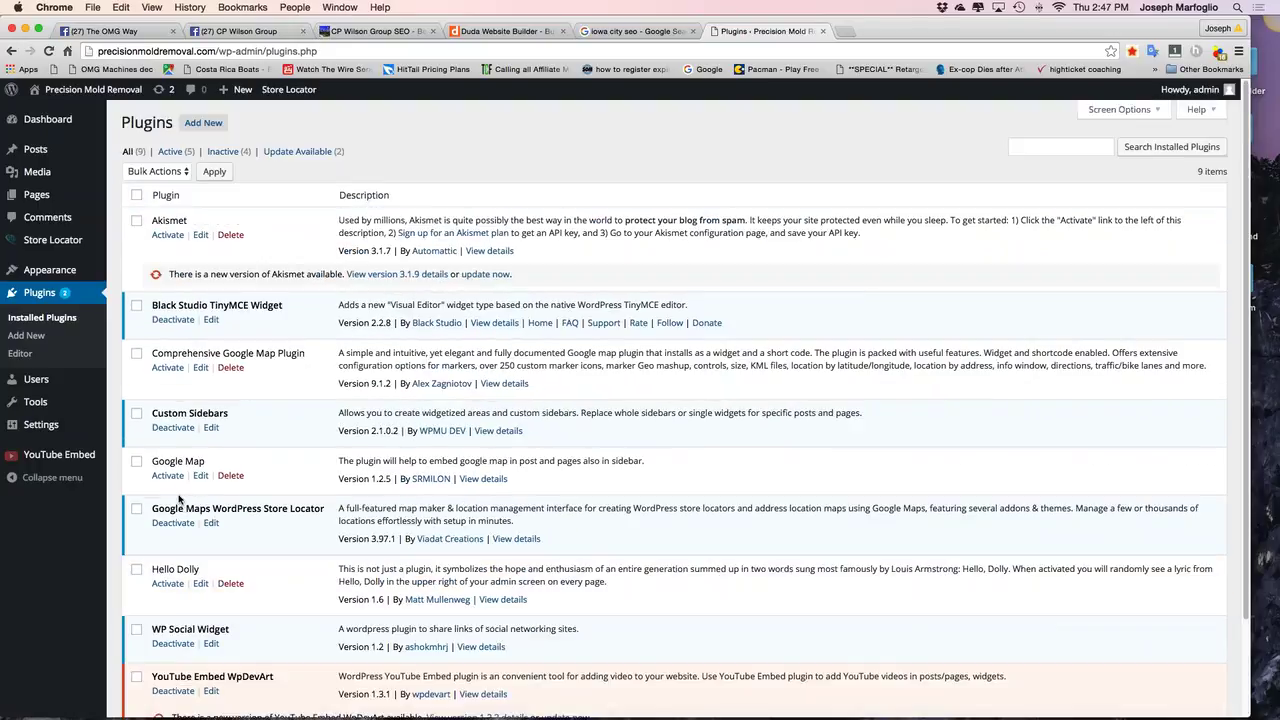
left_click(213, 123)
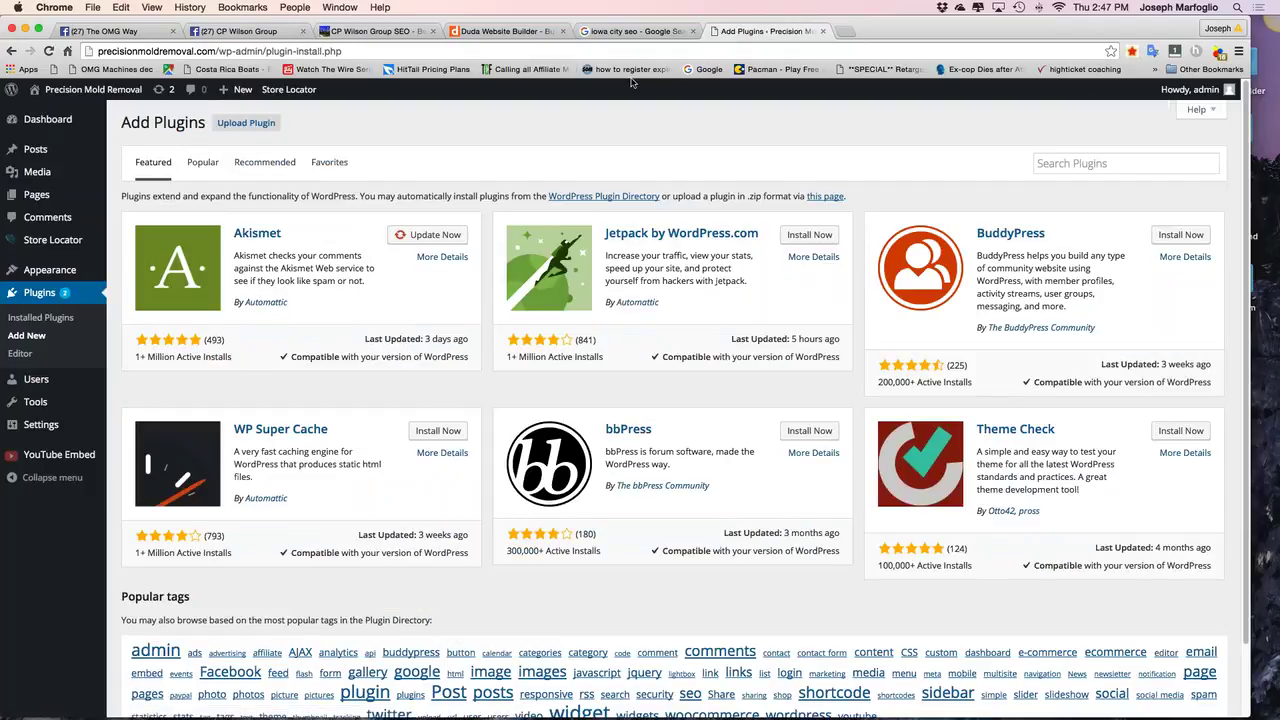
Search for 'all in one seo', then install and activate All in One SEO Pack.
left_click(1042, 163)
type("all in one ")
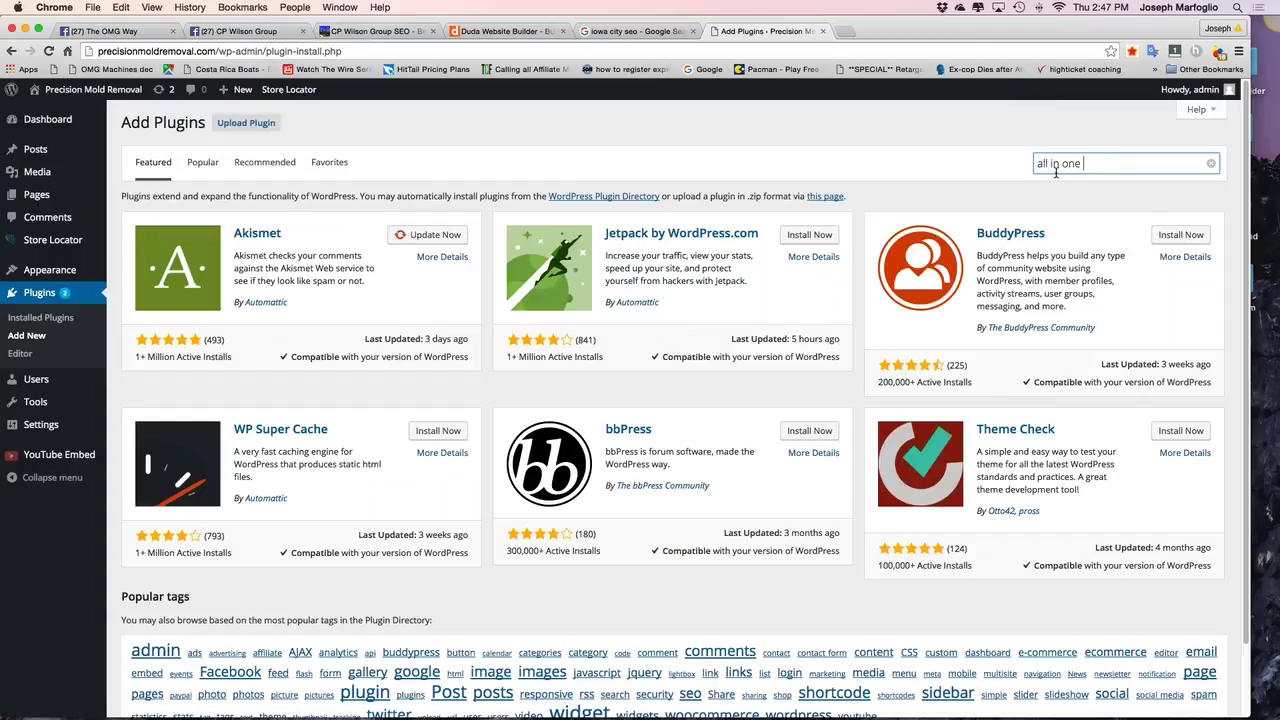
type("seo")
key("Return")
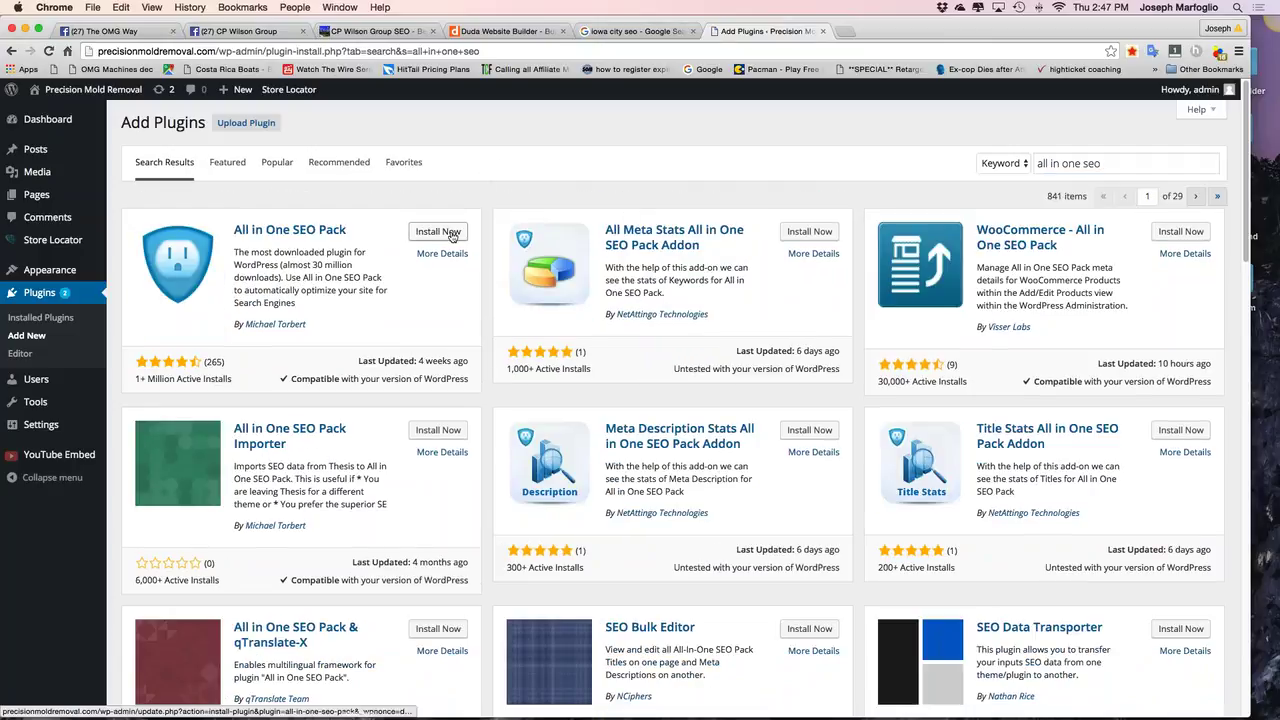
left_click(451, 234)
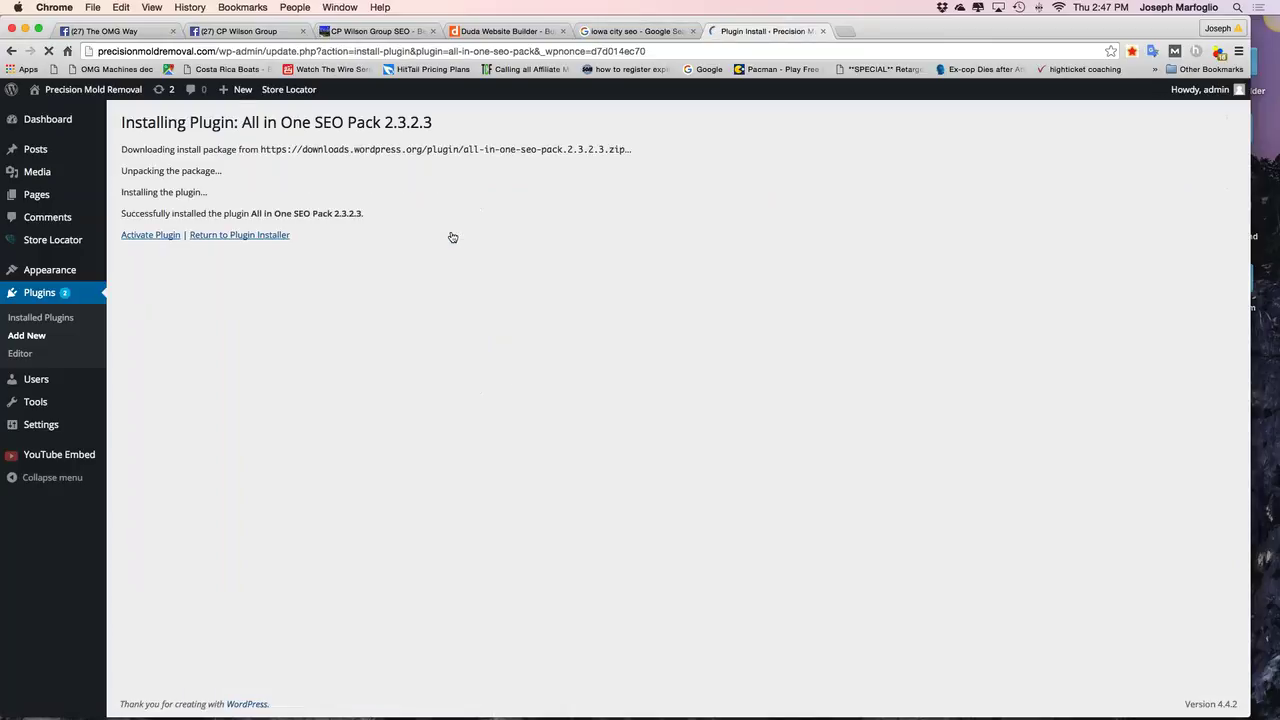
left_click(166, 237)
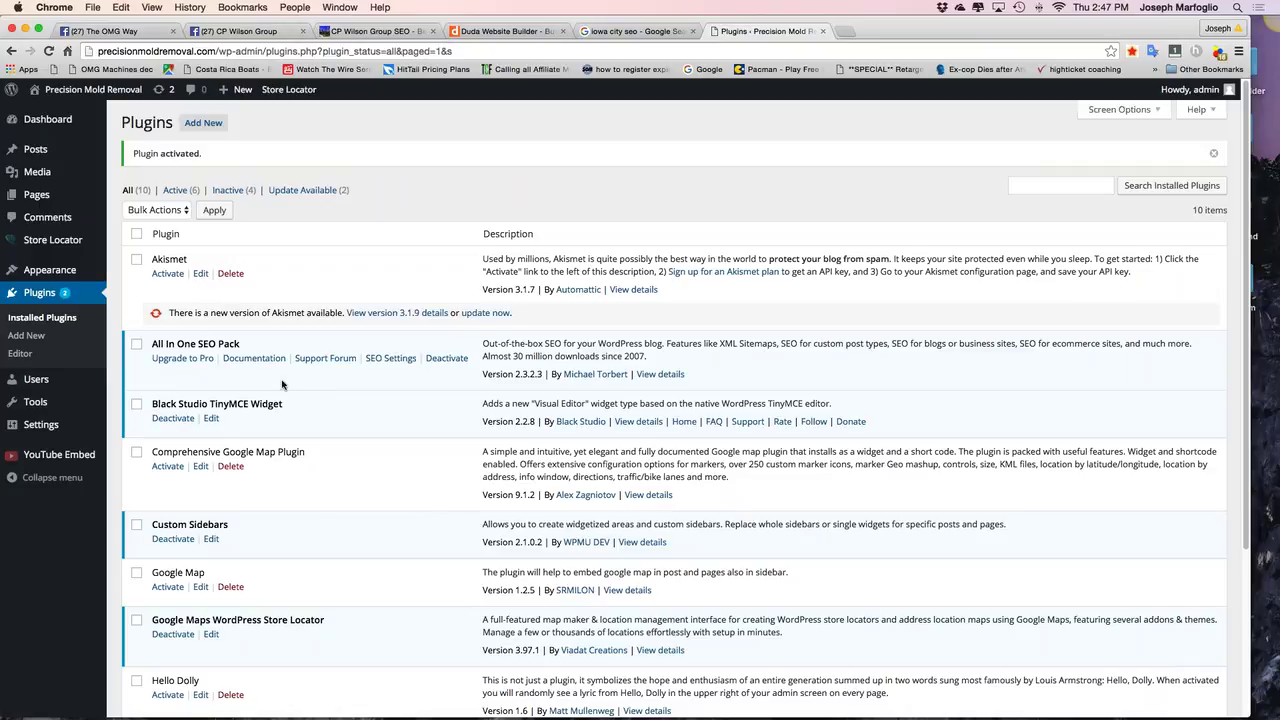
Reload the Plugins page so the All in One SEO menu and Version 2.3.2.3 notice appear.
mouse_move(48, 424)
mouse_move(45, 402)
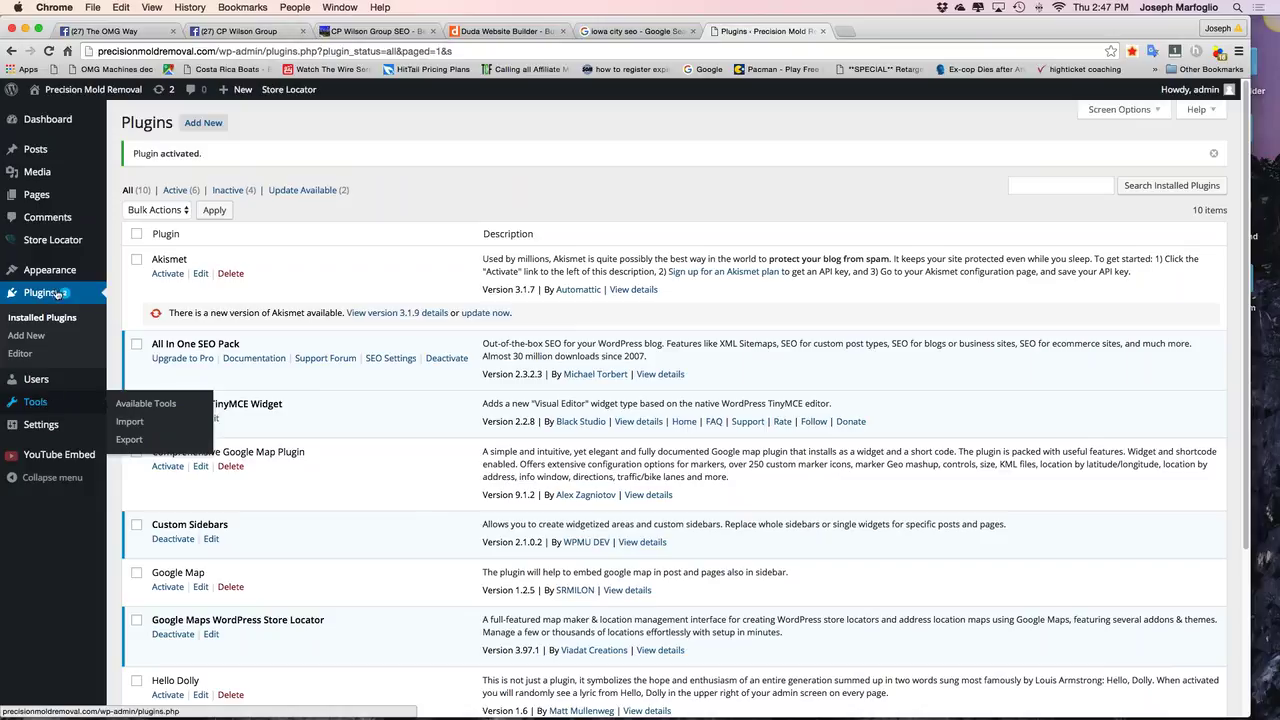
mouse_move(43, 272)
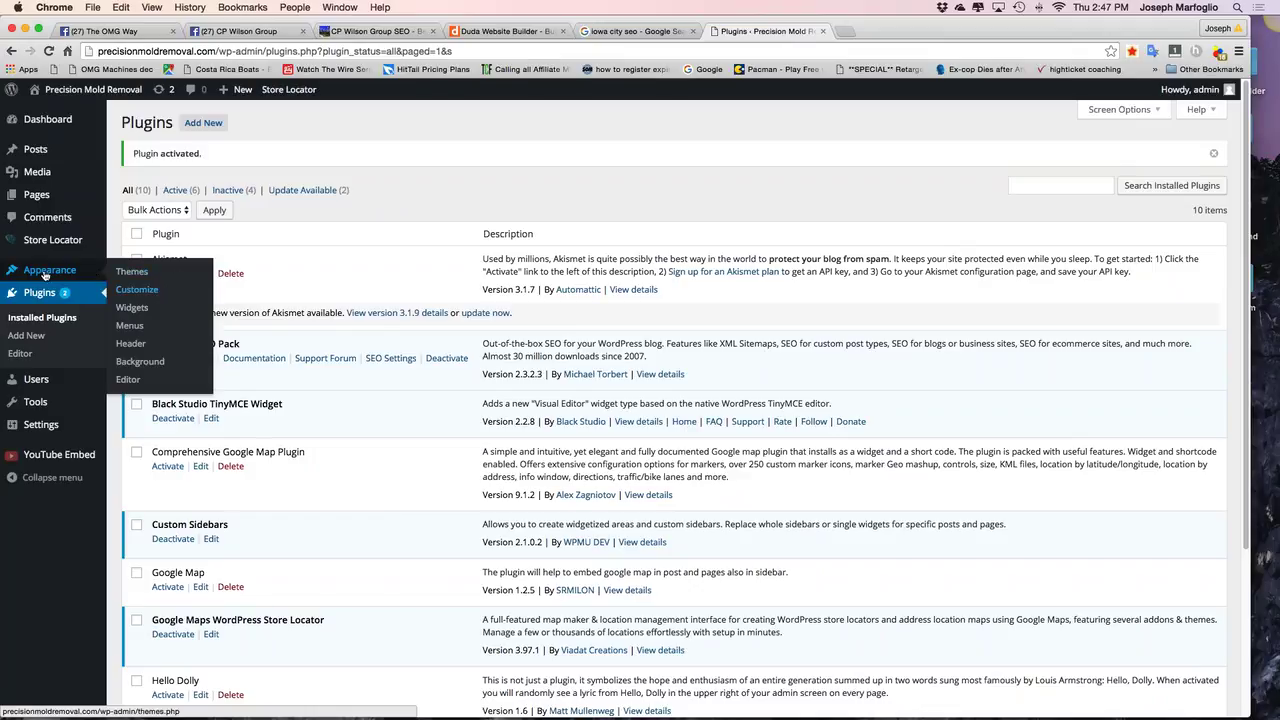
mouse_move(48, 120)
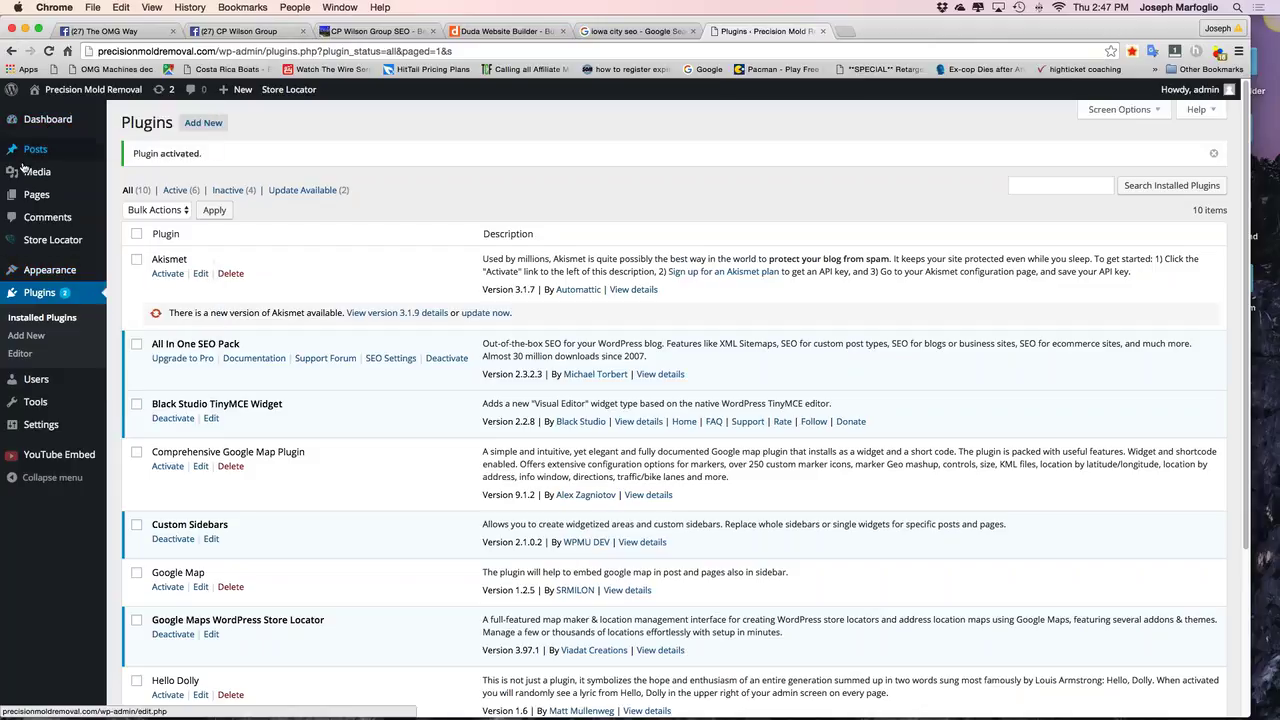
mouse_move(36, 190)
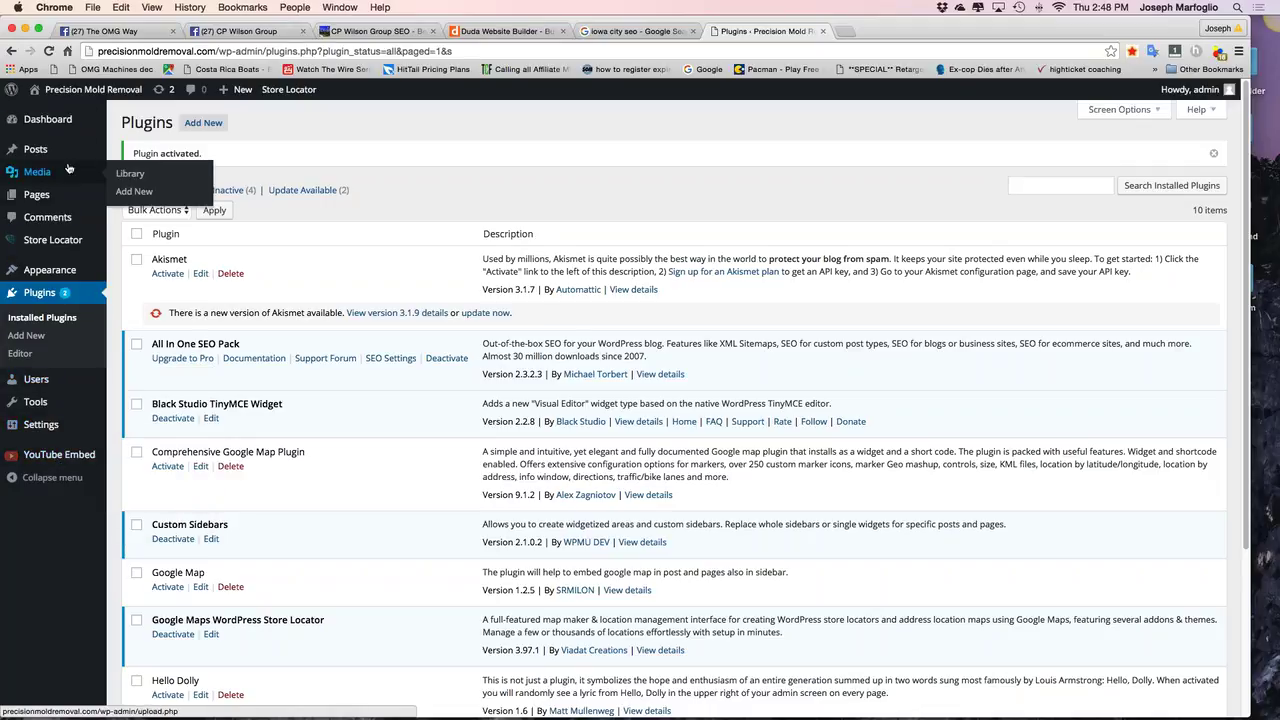
left_click(153, 51)
key("Return")
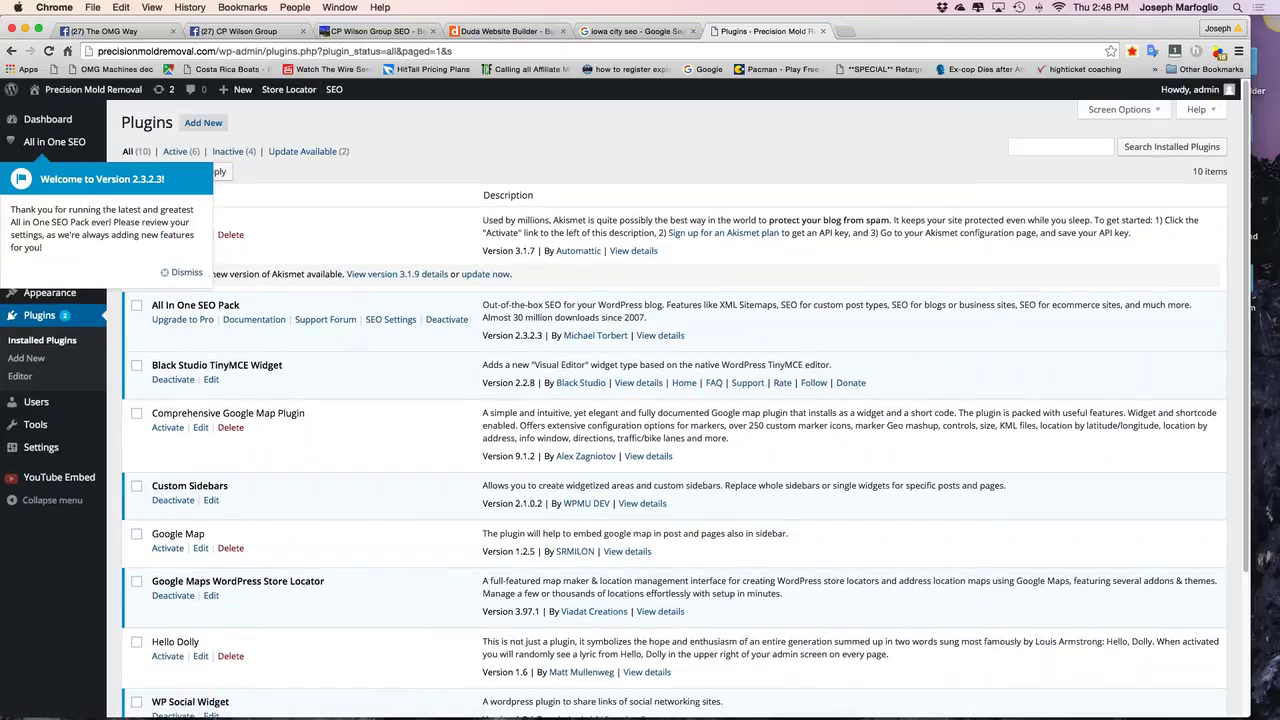
Dismiss the welcome notice and go to All in One SEO's General Settings.
left_click(183, 272)
mouse_move(55, 142)
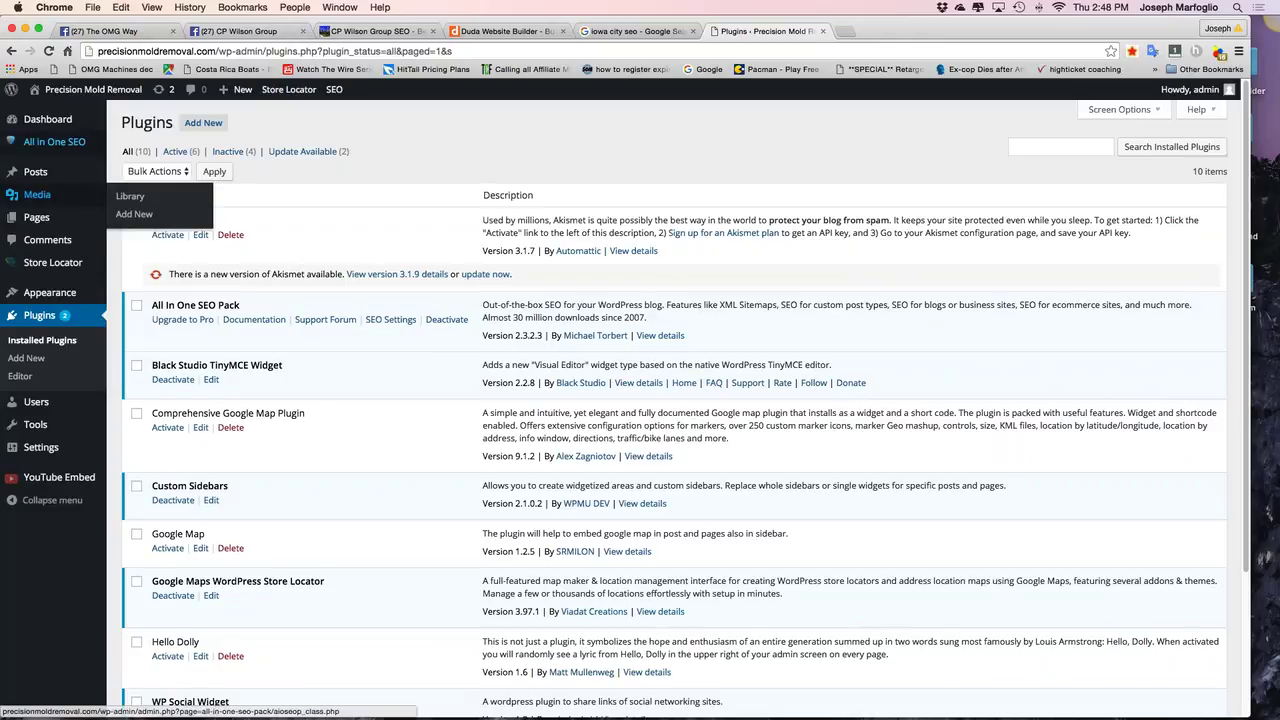
left_click(59, 145)
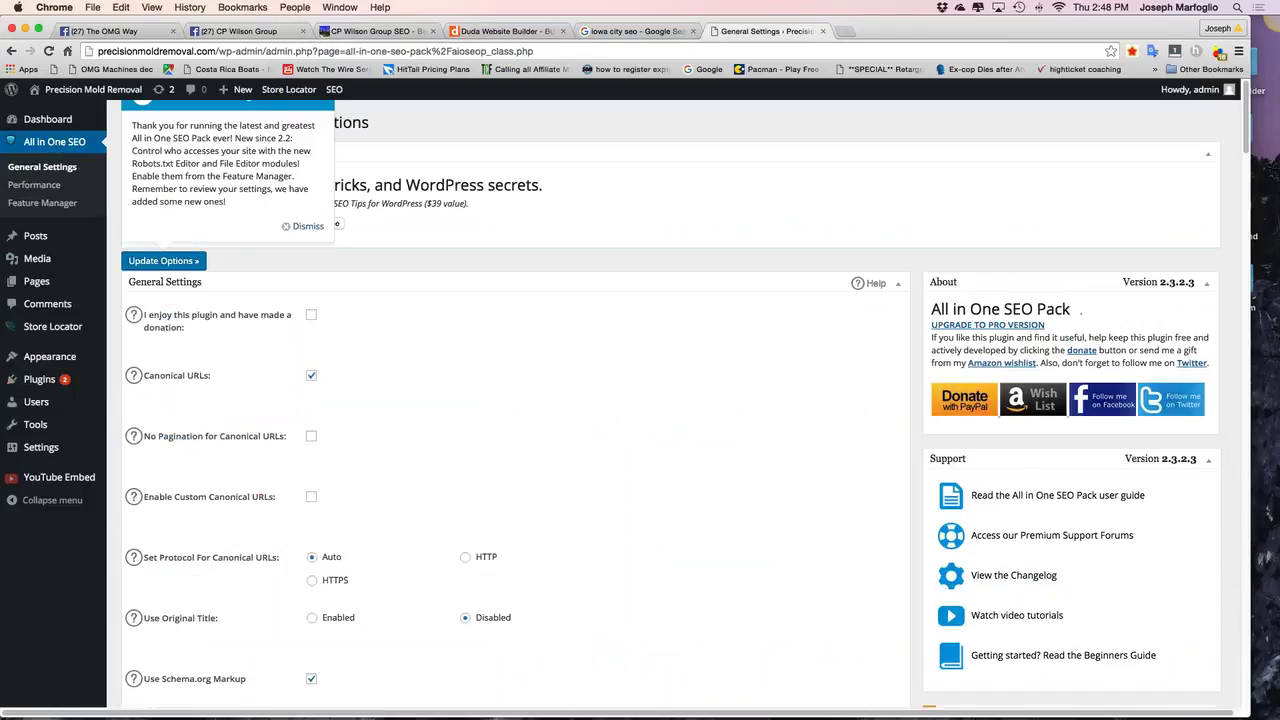
Dismiss the welcome message and look through the Home Title, Description and Keywords fields.
left_click(306, 226)
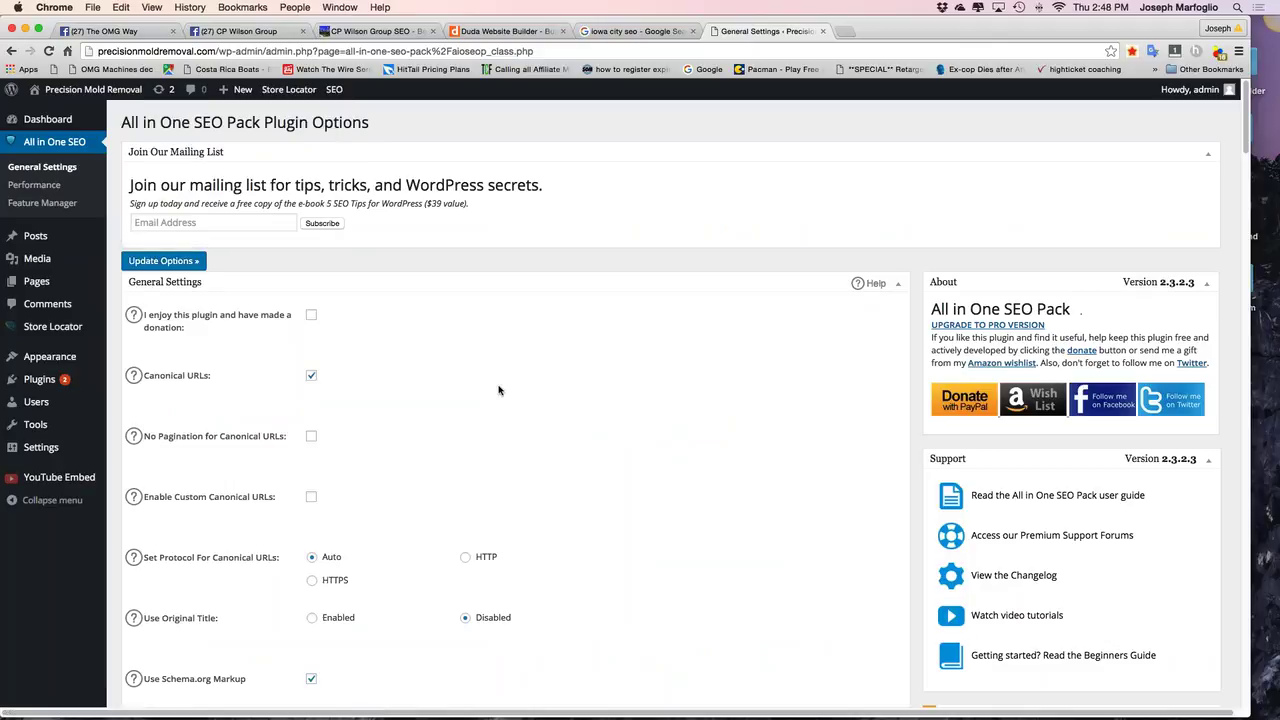
scroll(499, 390, "down", 5)
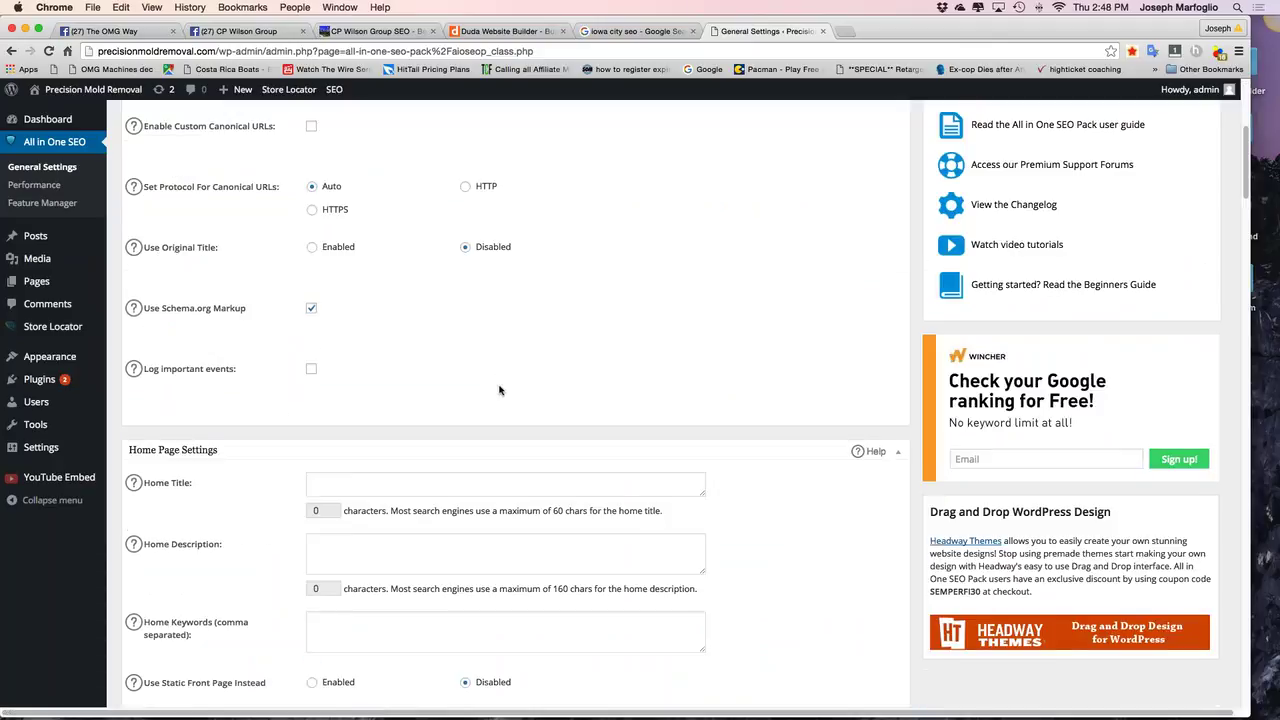
scroll(499, 390, "down", 4)
left_click(333, 176)
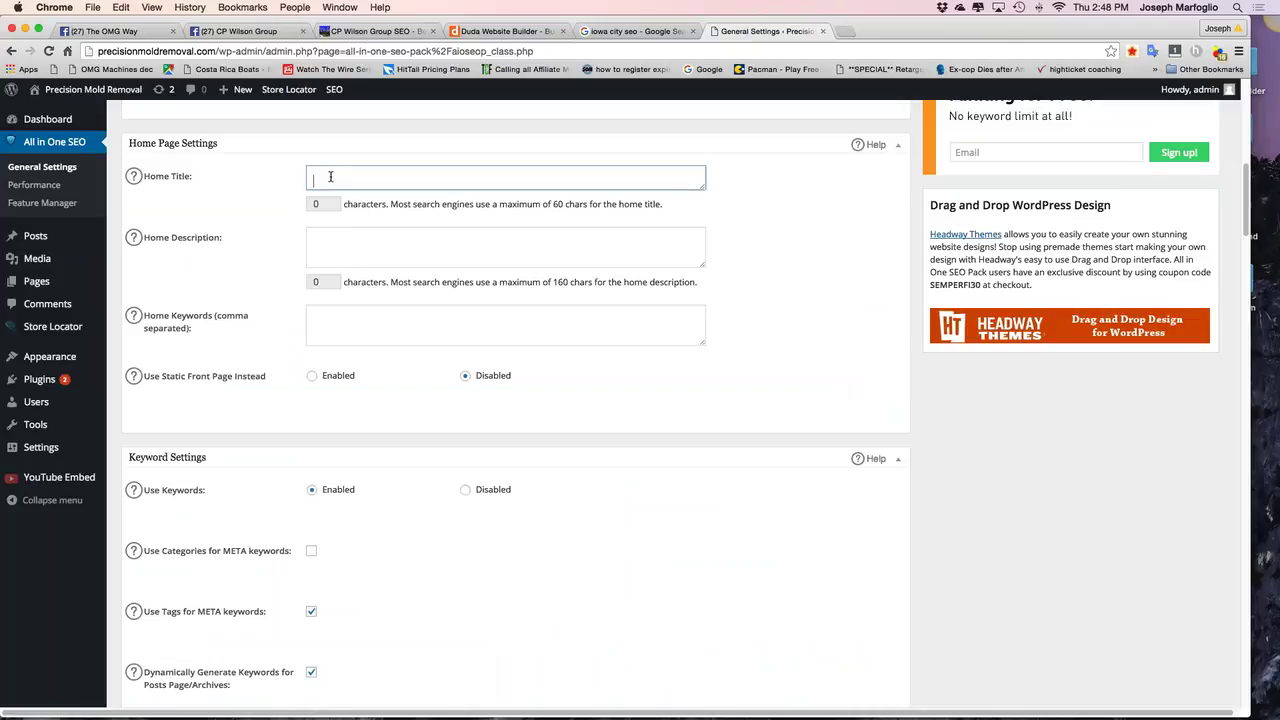
left_click(375, 231)
left_click(378, 318)
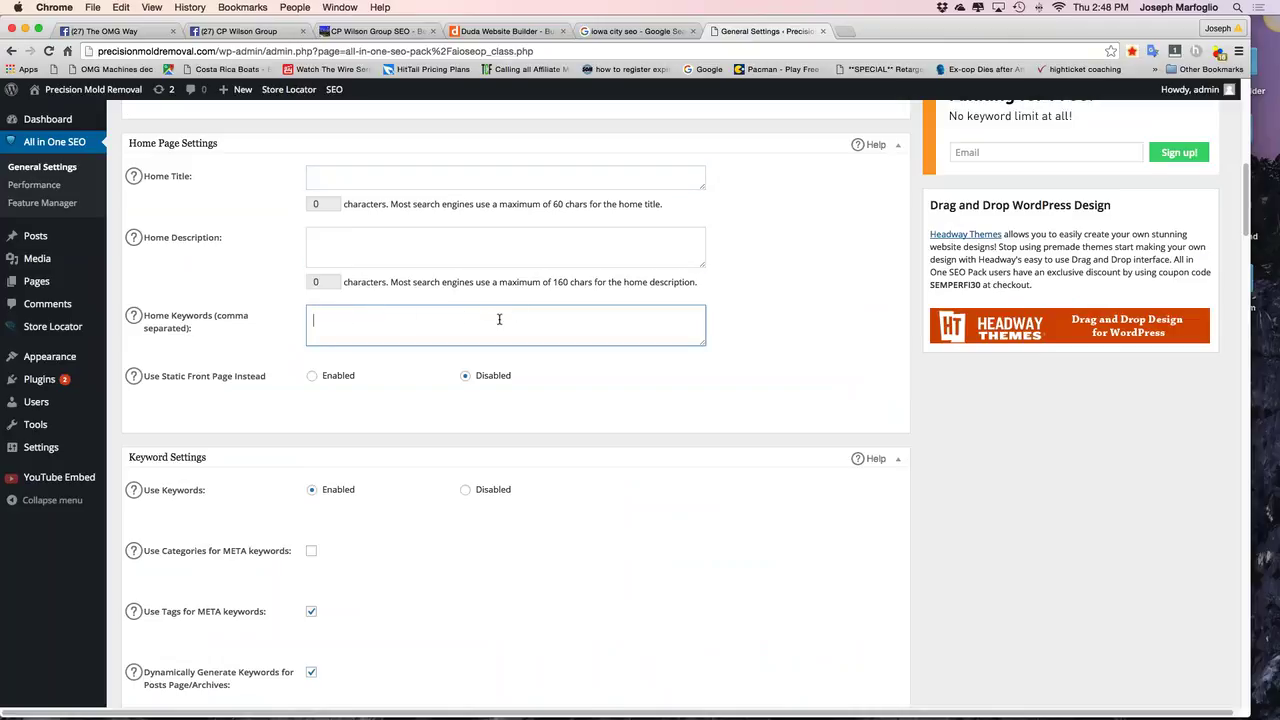
scroll(499, 319, "down", 1)
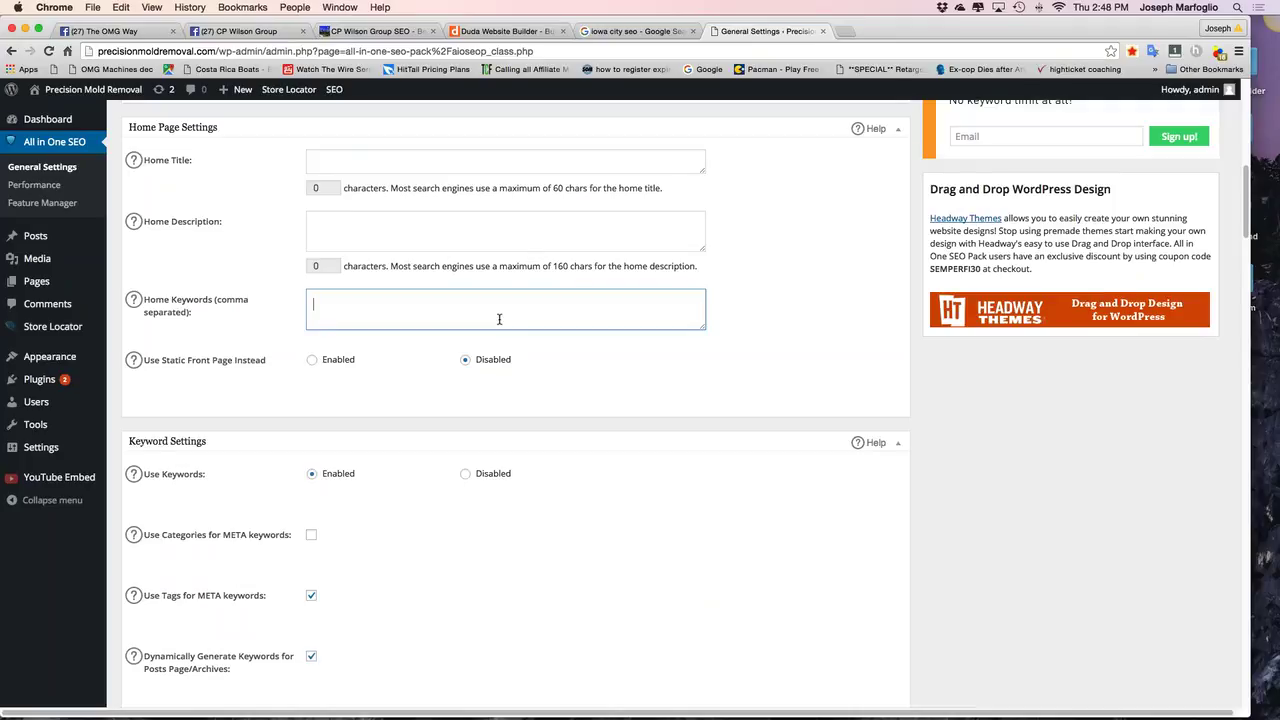
scroll(499, 319, "up", 5)
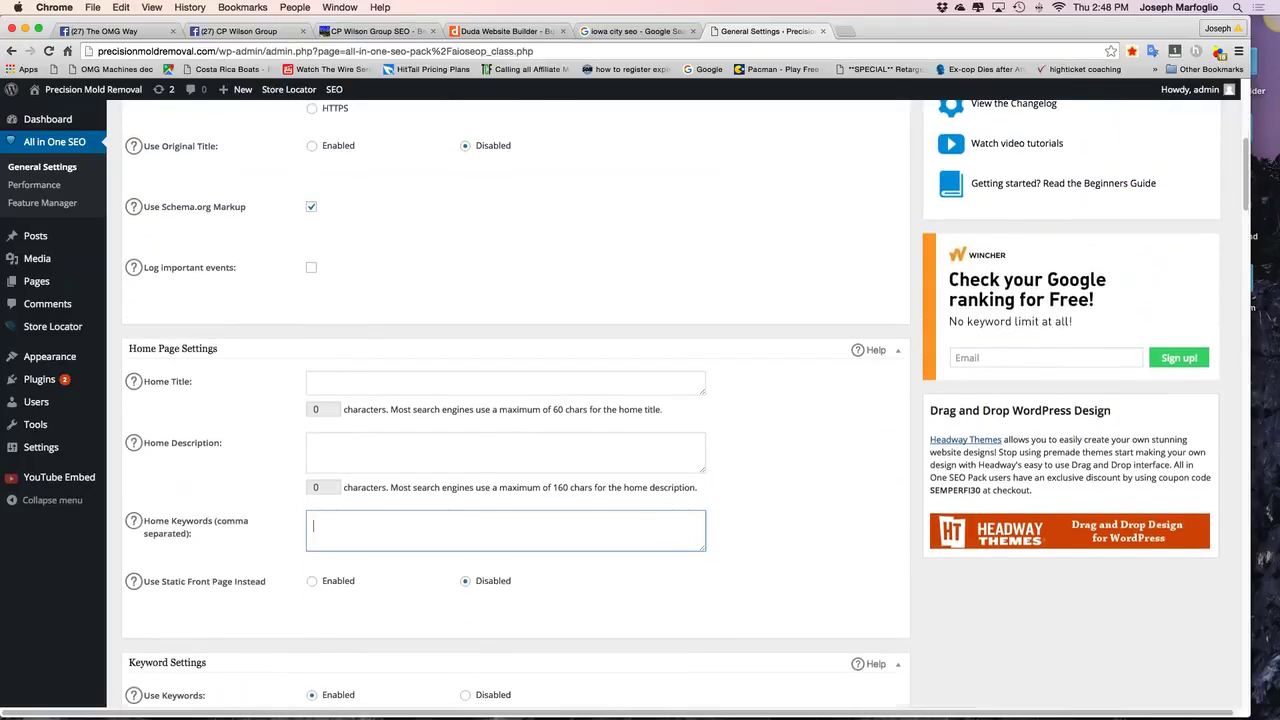
scroll(499, 319, "up", 1)
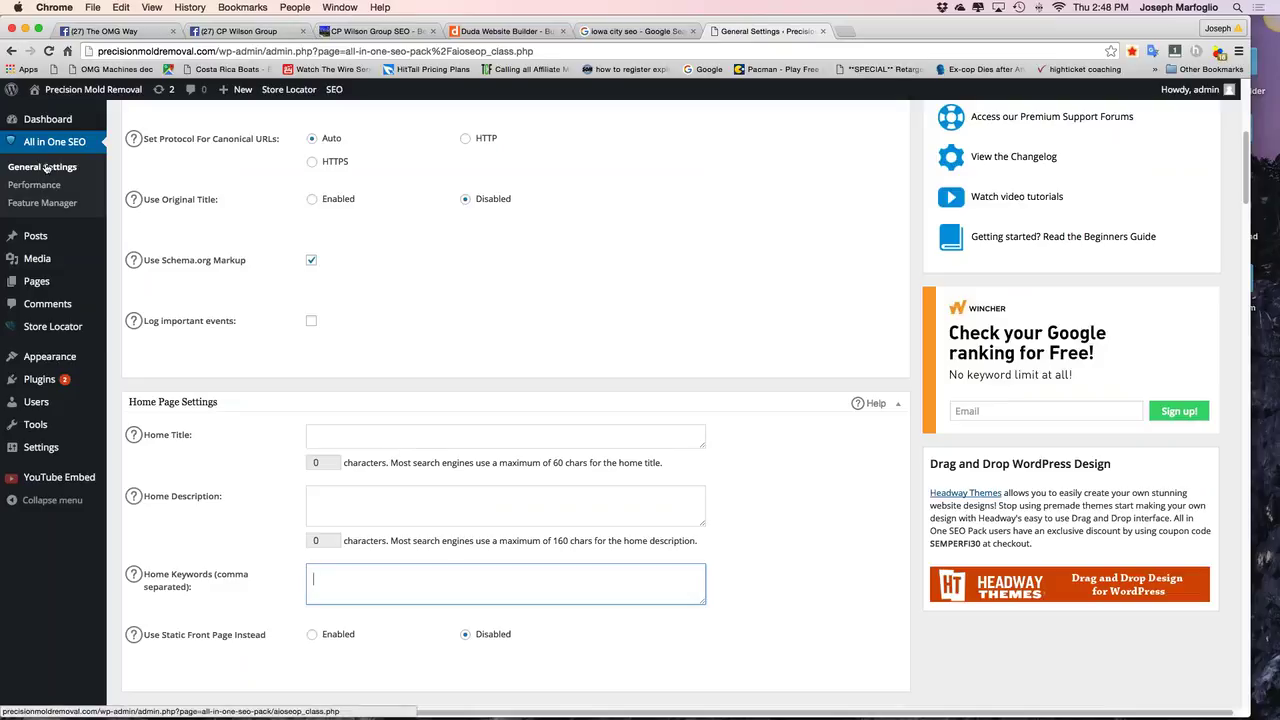
Go to Pages > All Pages and start a new page with Add New.
mouse_move(61, 266)
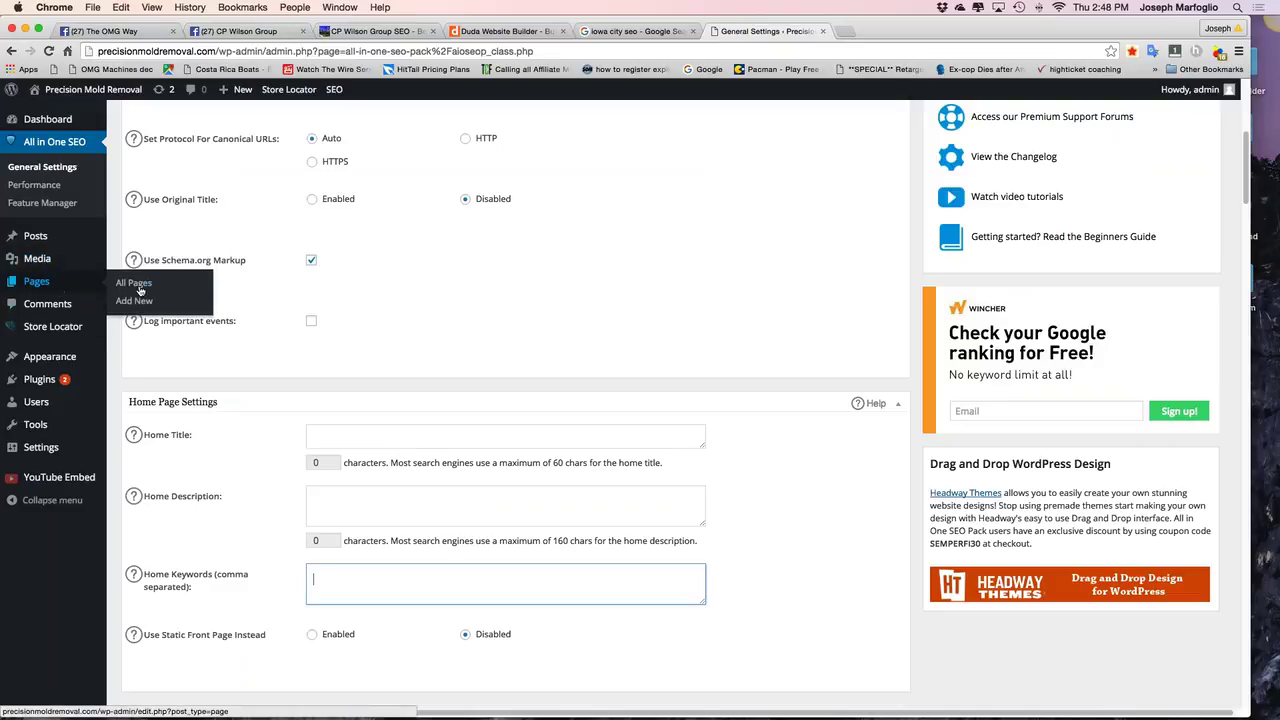
left_click(130, 284)
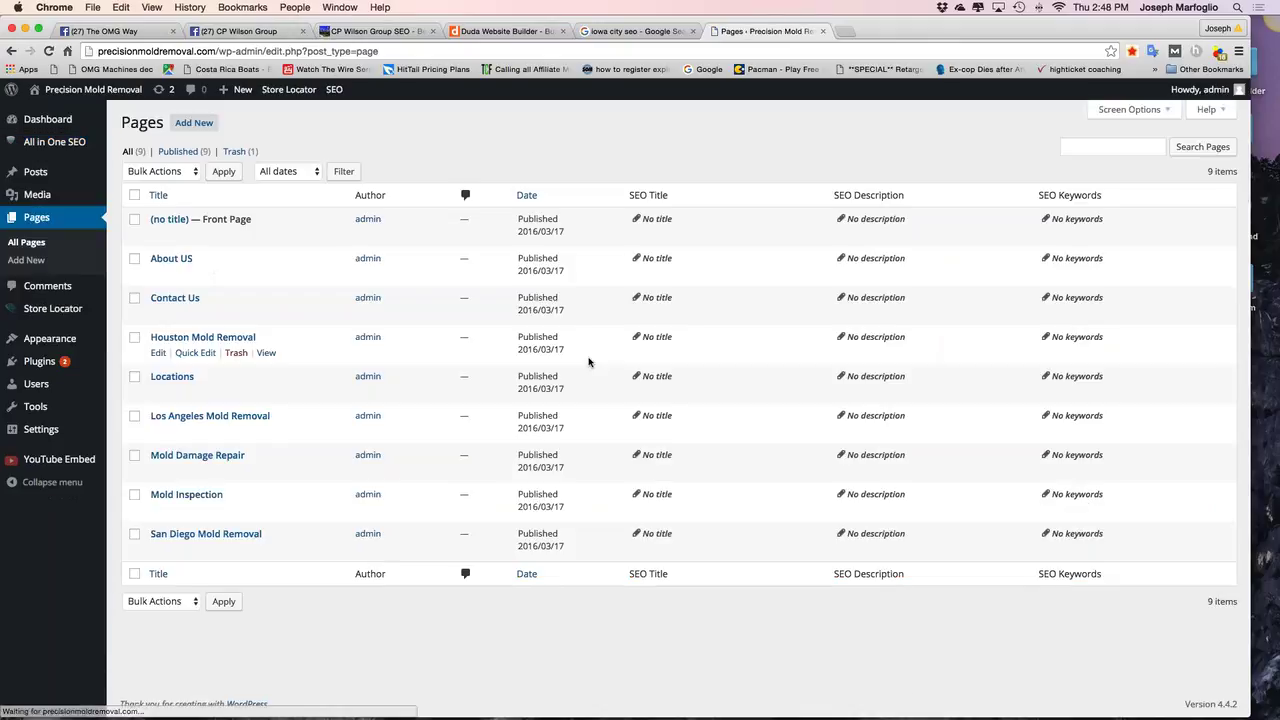
left_click(194, 122)
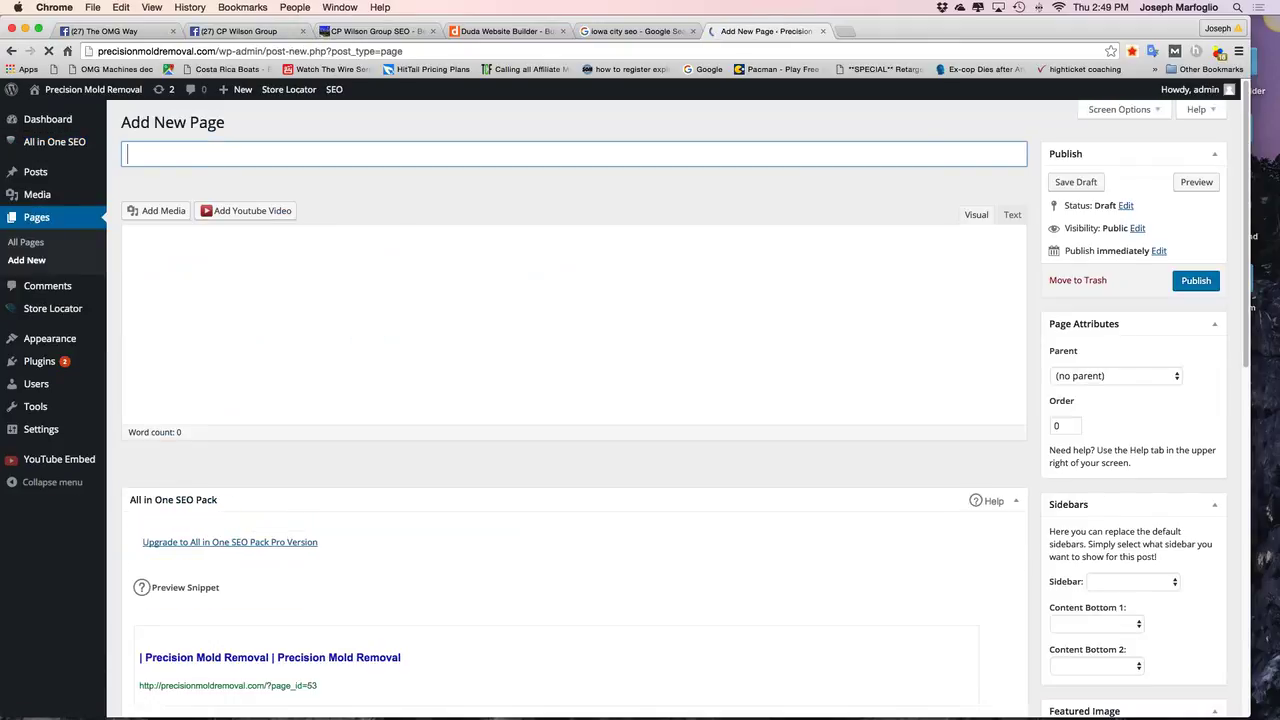
scroll(685, 400, "down", 5)
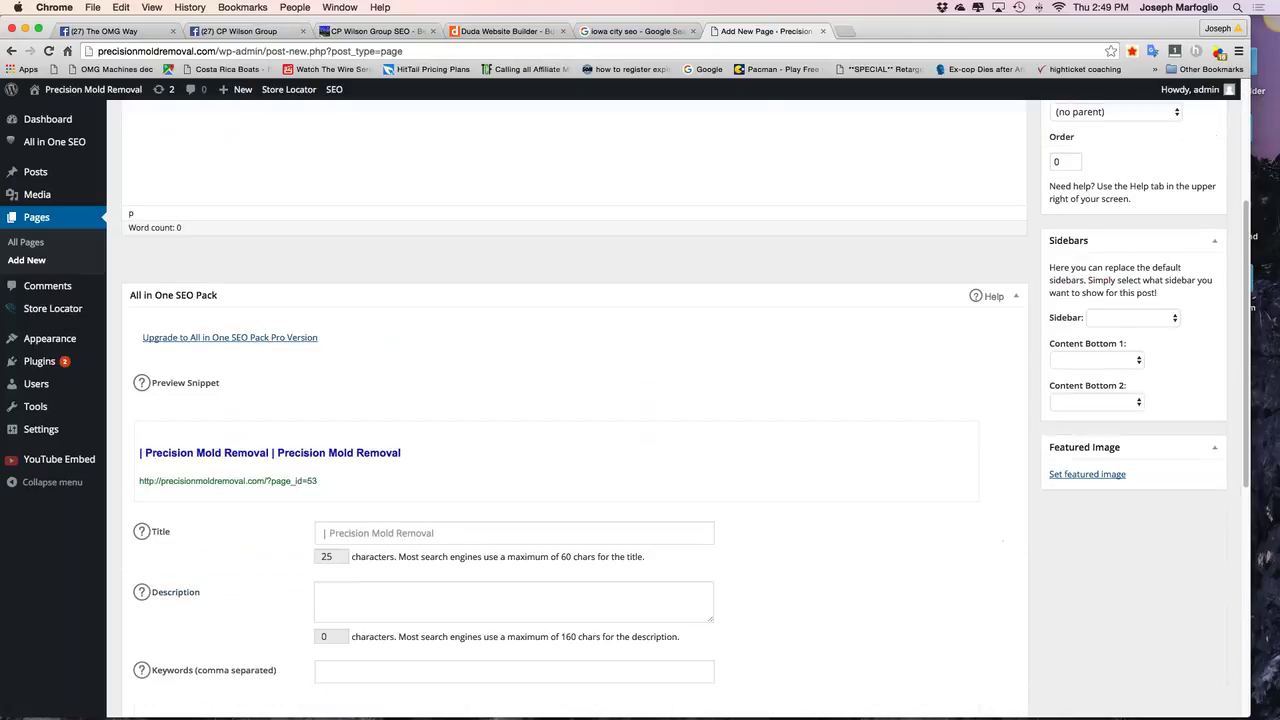
scroll(685, 400, "up", 5)
scroll(578, 485, "down", 3)
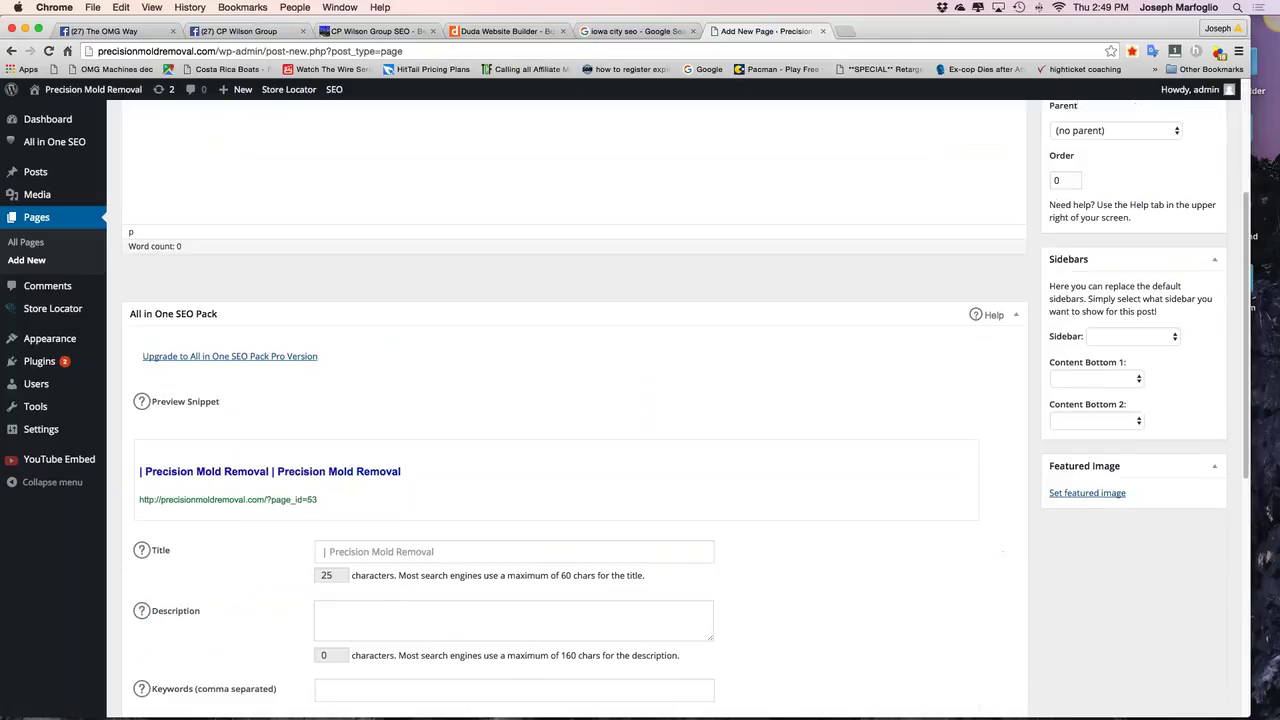
scroll(578, 485, "down", 1)
left_click(368, 444)
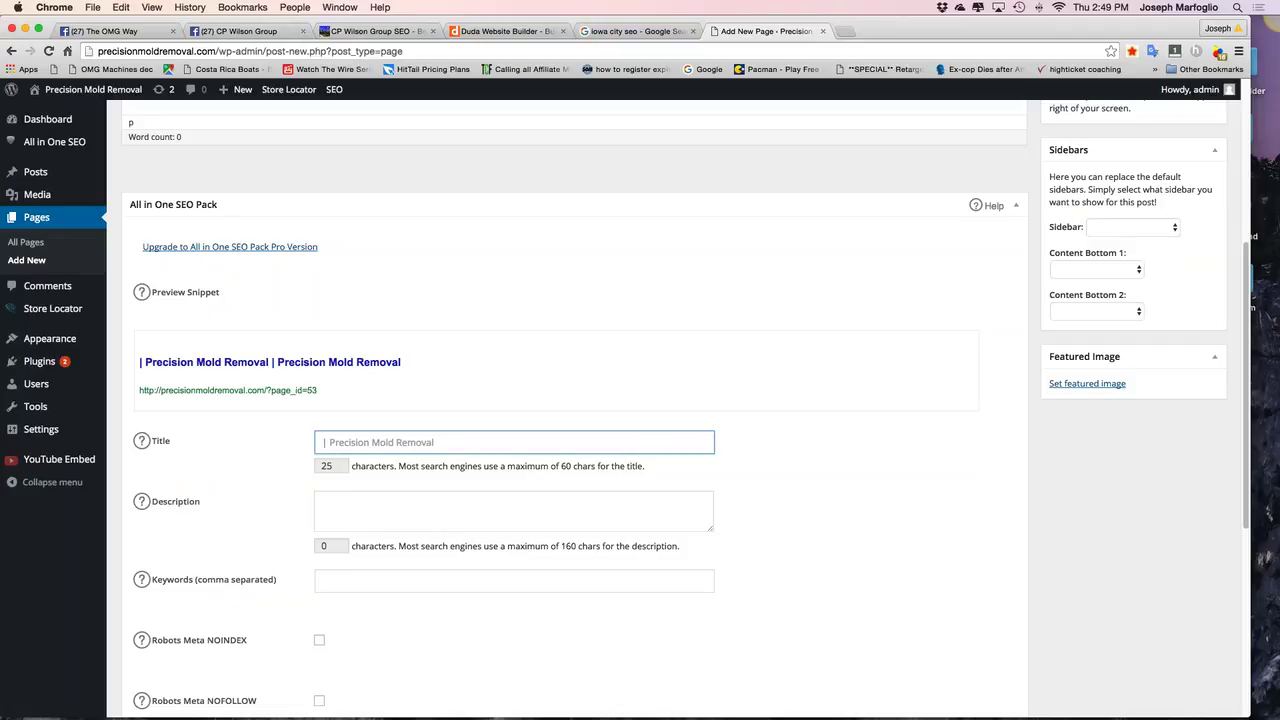
scroll(575, 400, "up", 4)
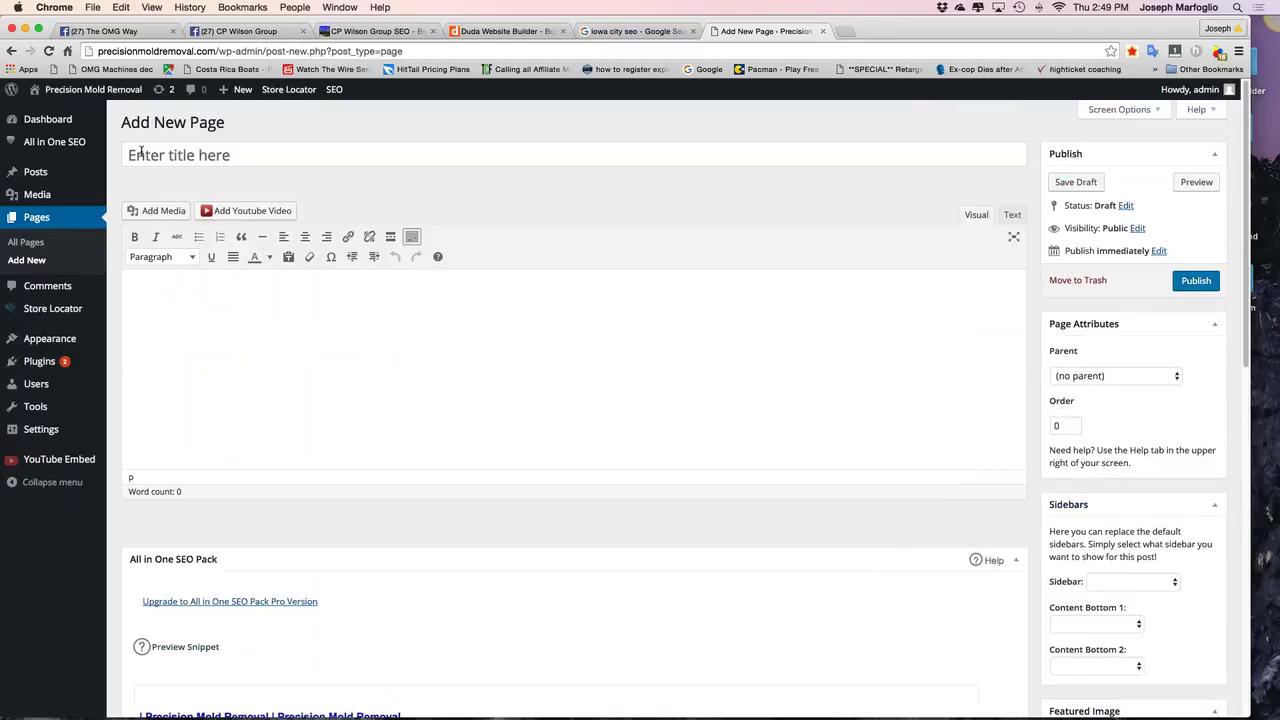
left_click_drag(130, 152, 414, 150)
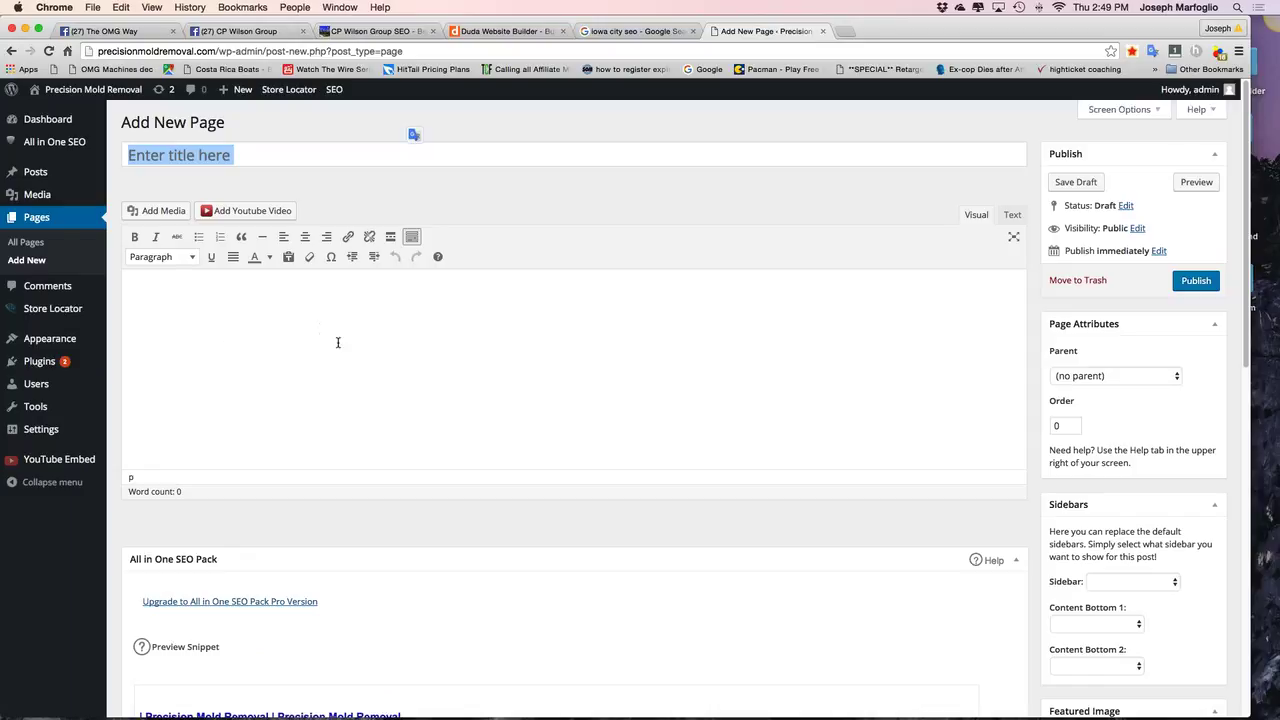
scroll(340, 343, "down", 5)
scroll(575, 400, "down", 5)
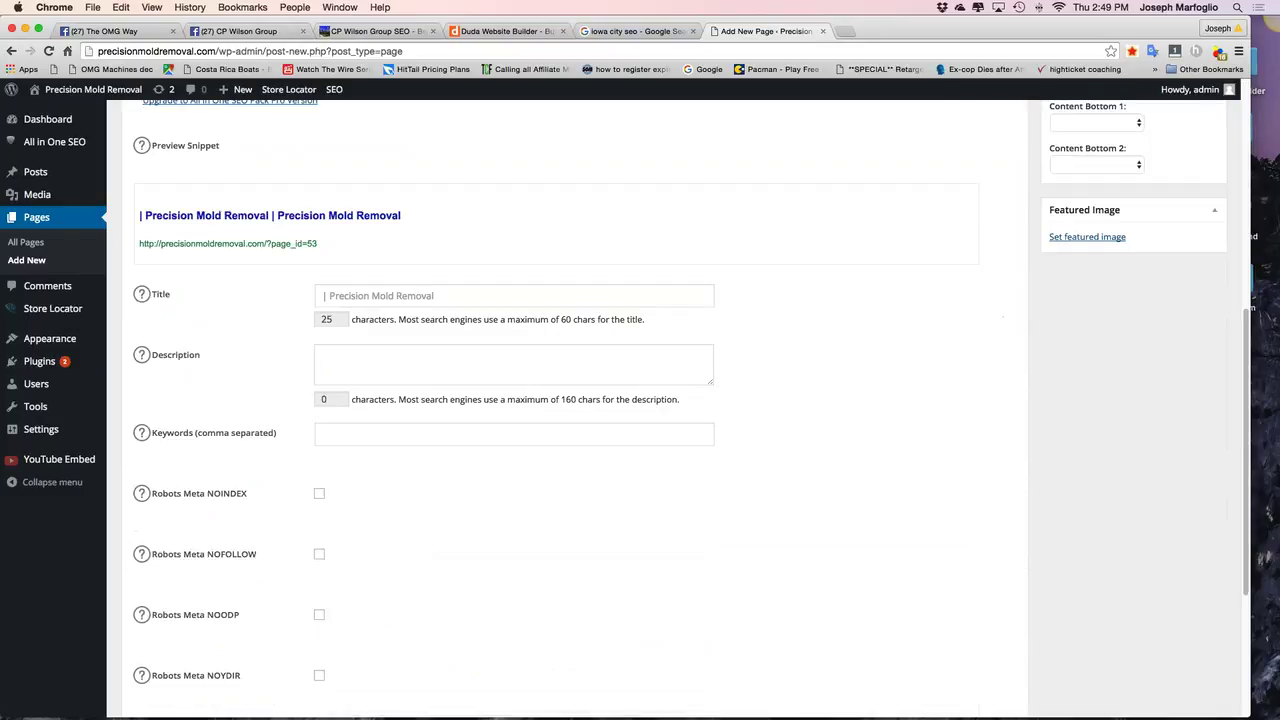
scroll(575, 400, "up", 10)
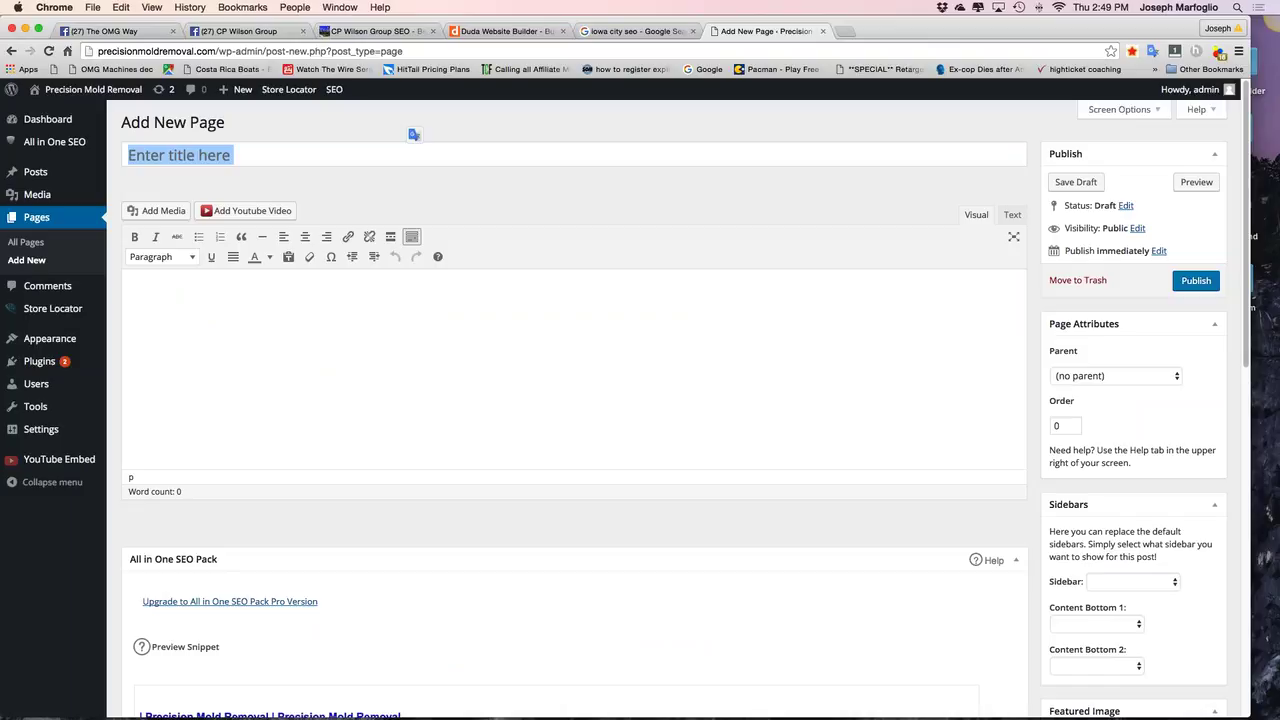
scroll(364, 400, "down", 5)
left_click(352, 405)
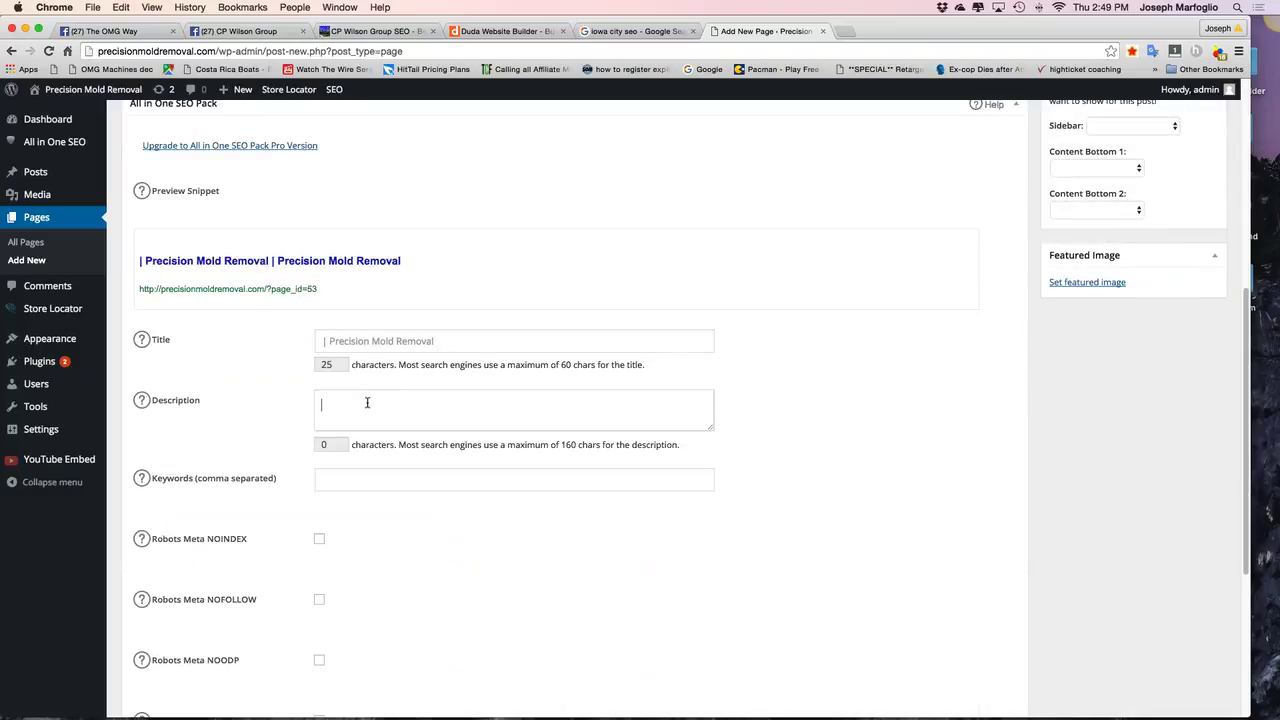
scroll(509, 409, "up", 5)
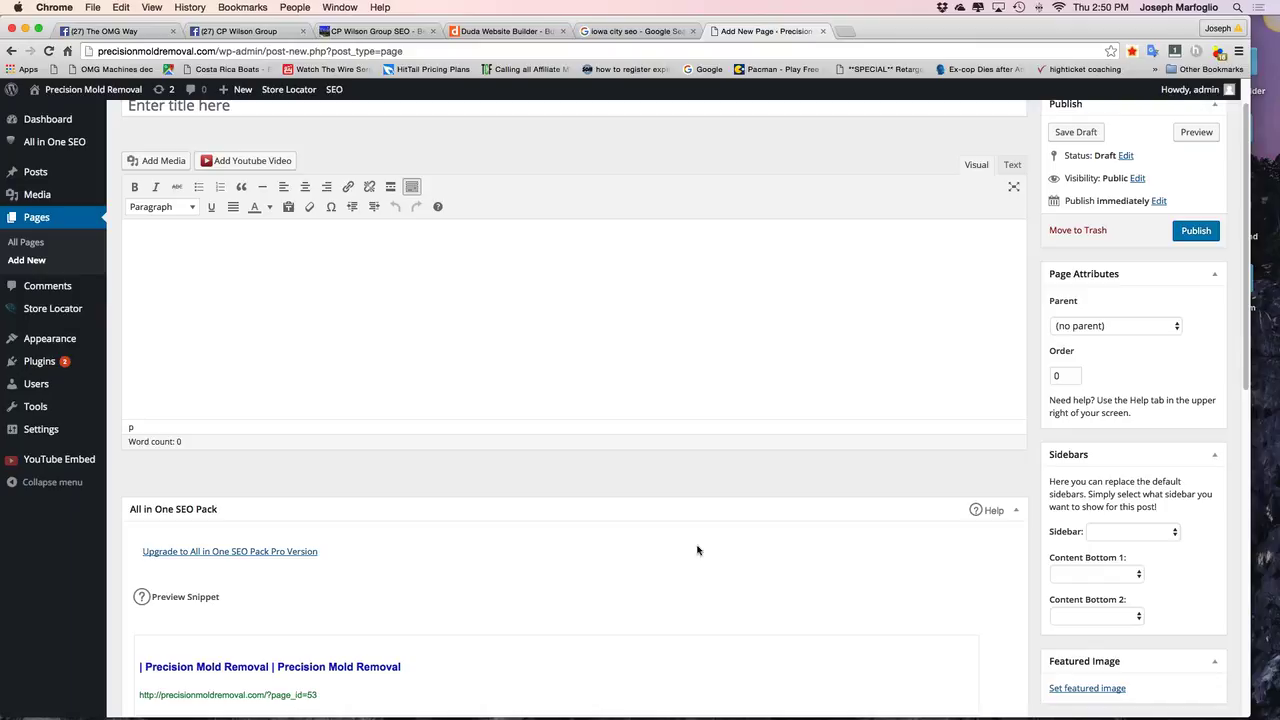
scroll(814, 702, "down", 5)
scroll(814, 705, "up", 1)
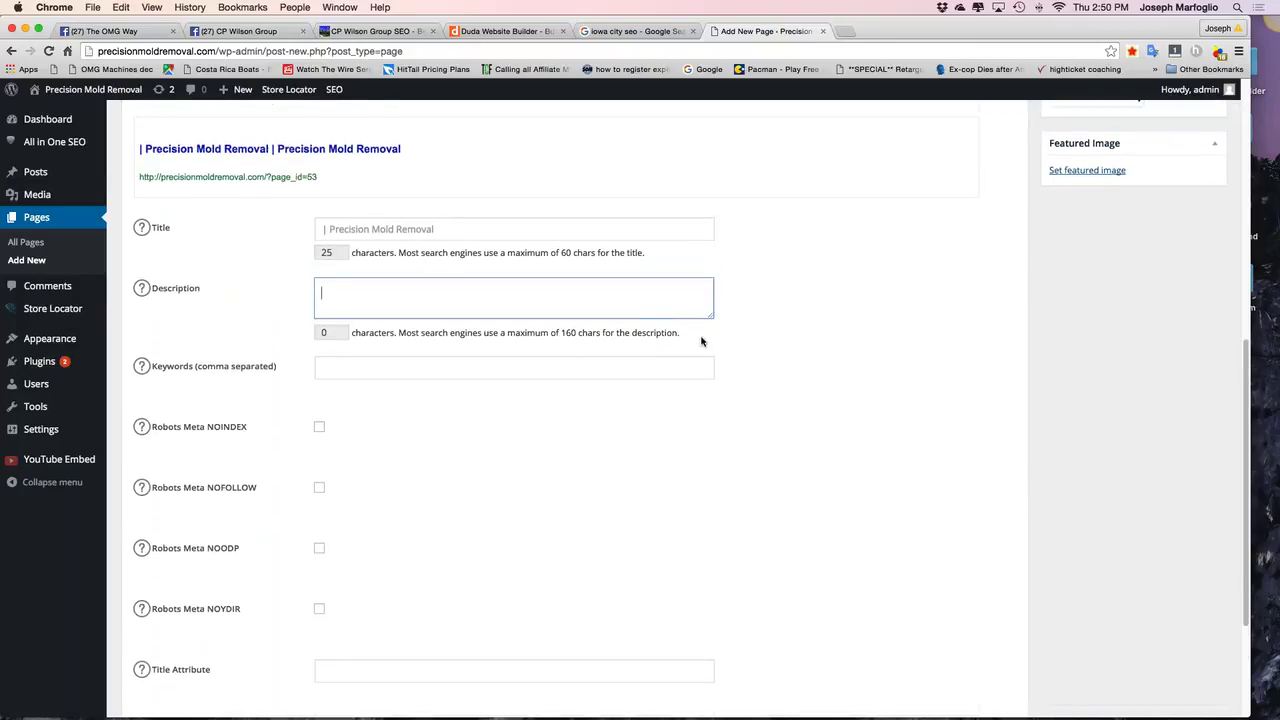
left_click(435, 228)
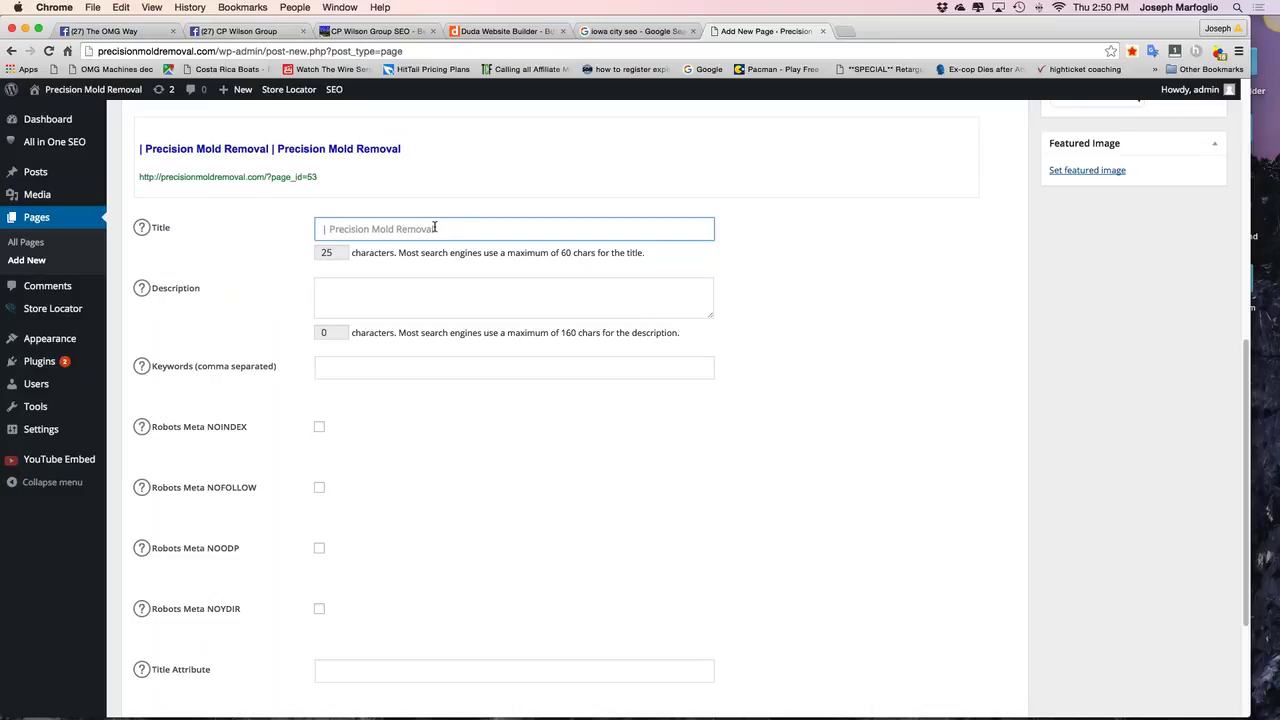
left_click(288, 9)
left_click(281, 16)
left_click(340, 7)
left_click(463, 5)
left_click_drag(681, 334, 350, 334)
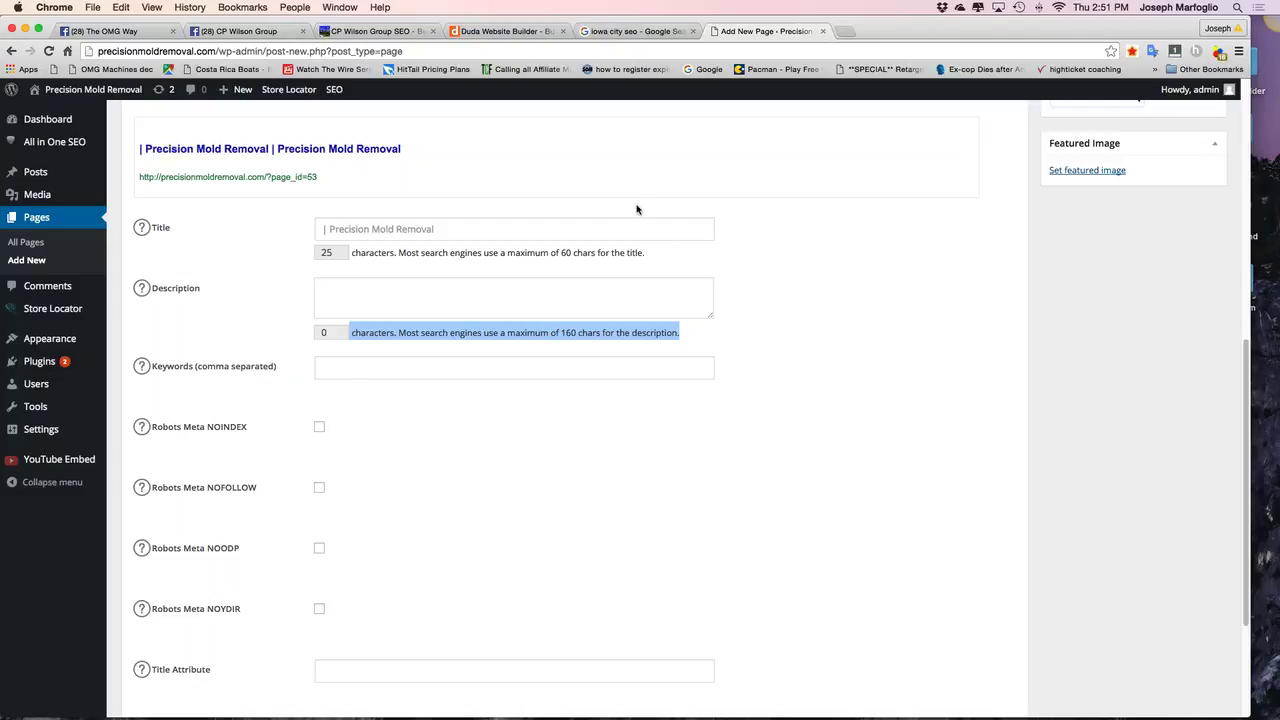
left_click_drag(700, 331, 346, 337)
scroll(606, 491, "up", 10)
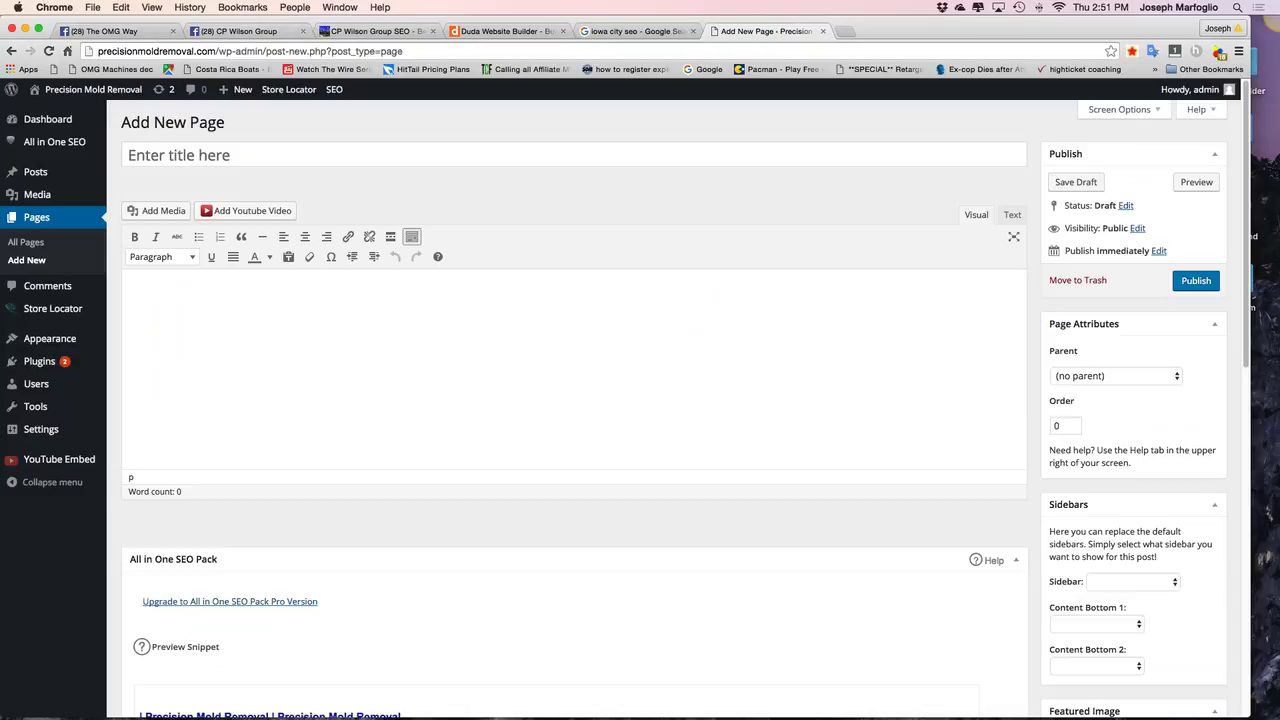
scroll(663, 454, "down", 5)
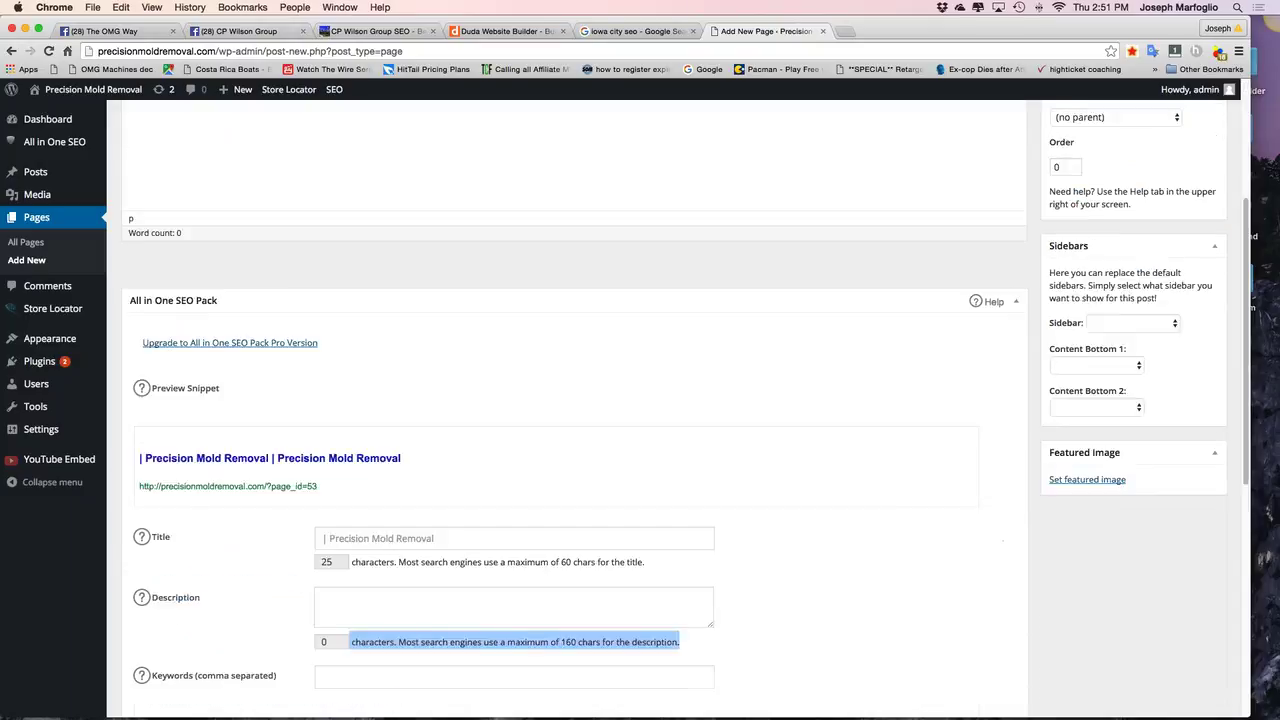
left_click(634, 481)
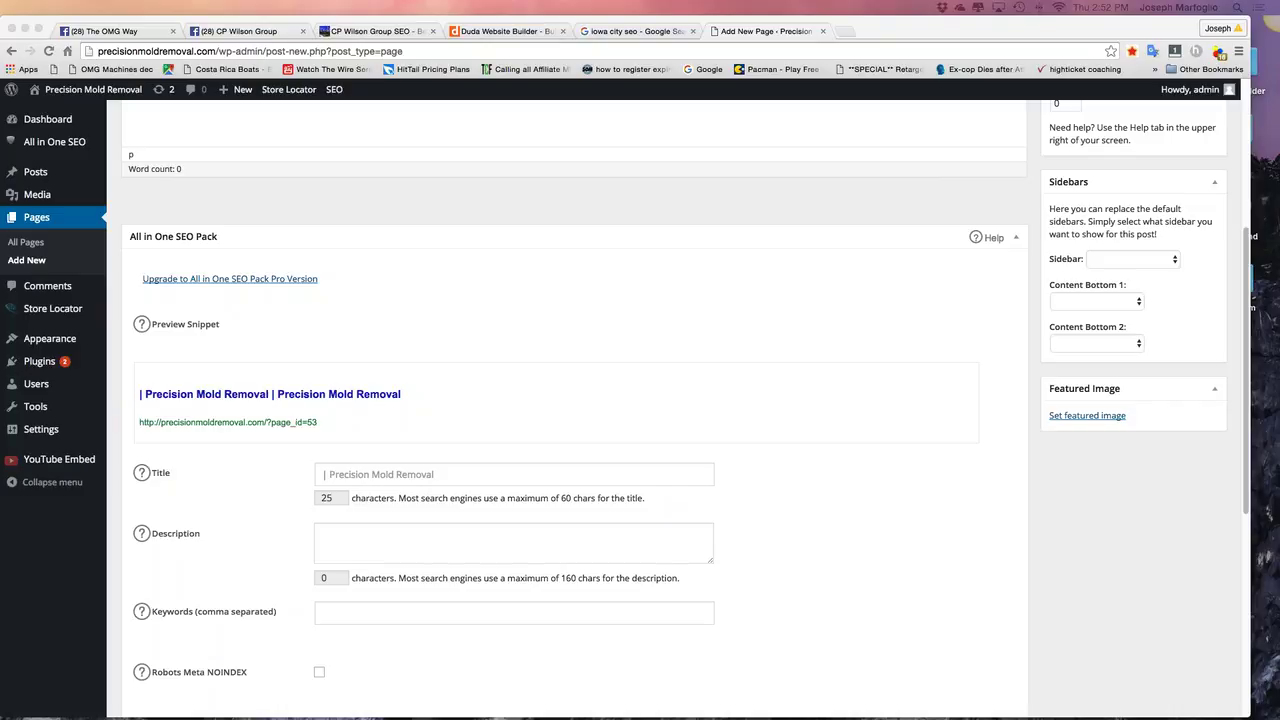
scroll(554, 411, "up", 5)
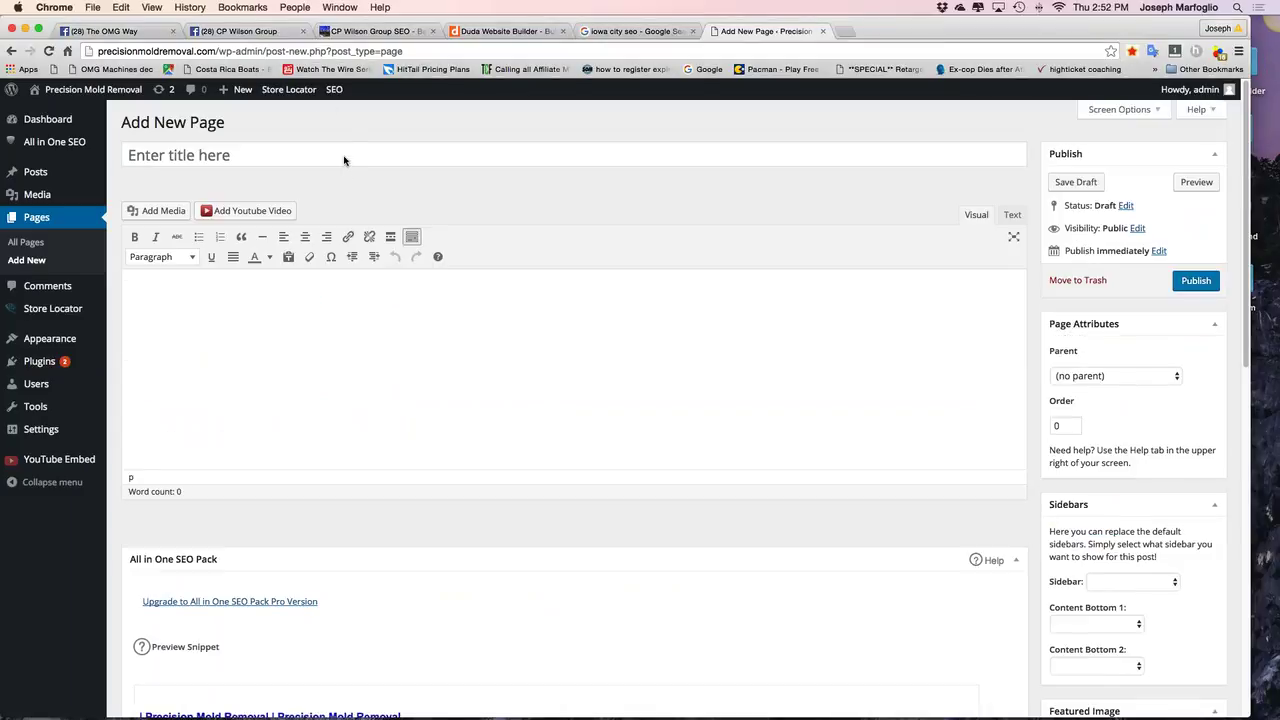
left_click(341, 152)
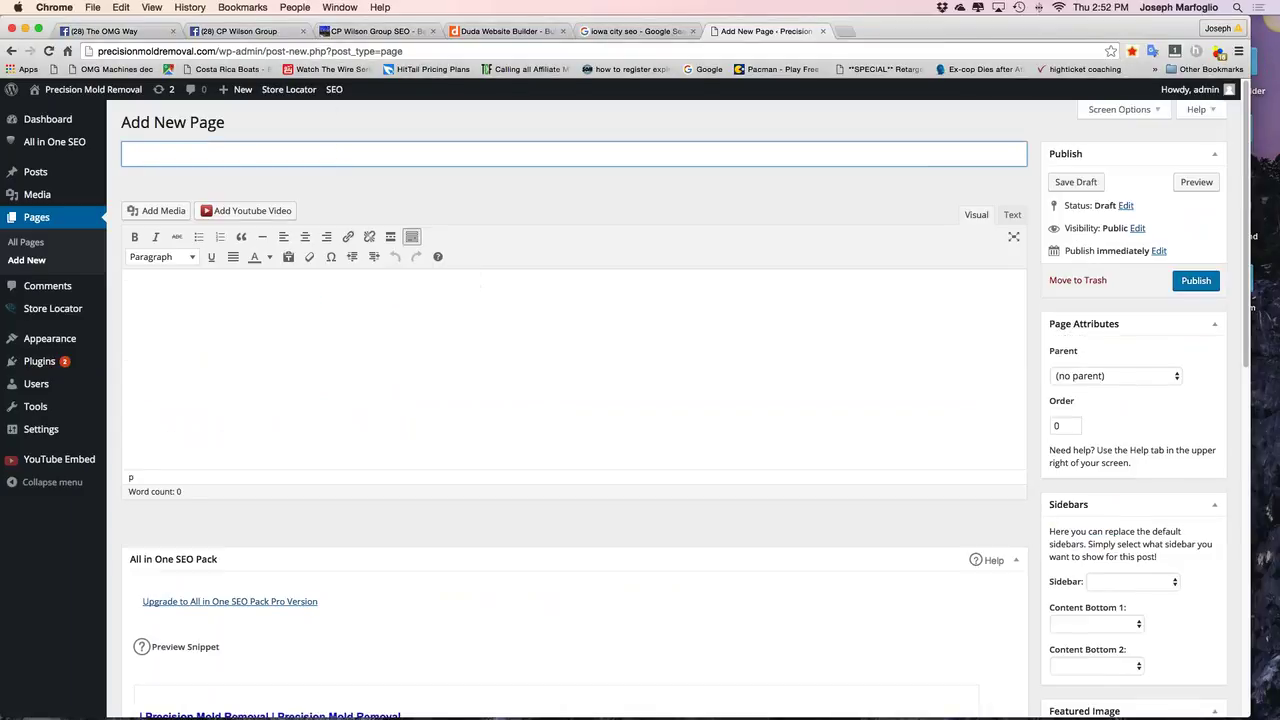
scroll(320, 140, "down", 1)
scroll(303, 380, "down", 5)
scroll(303, 380, "up", 5)
scroll(561, 369, "down", 10)
left_click(513, 406)
scroll(715, 415, "up", 10)
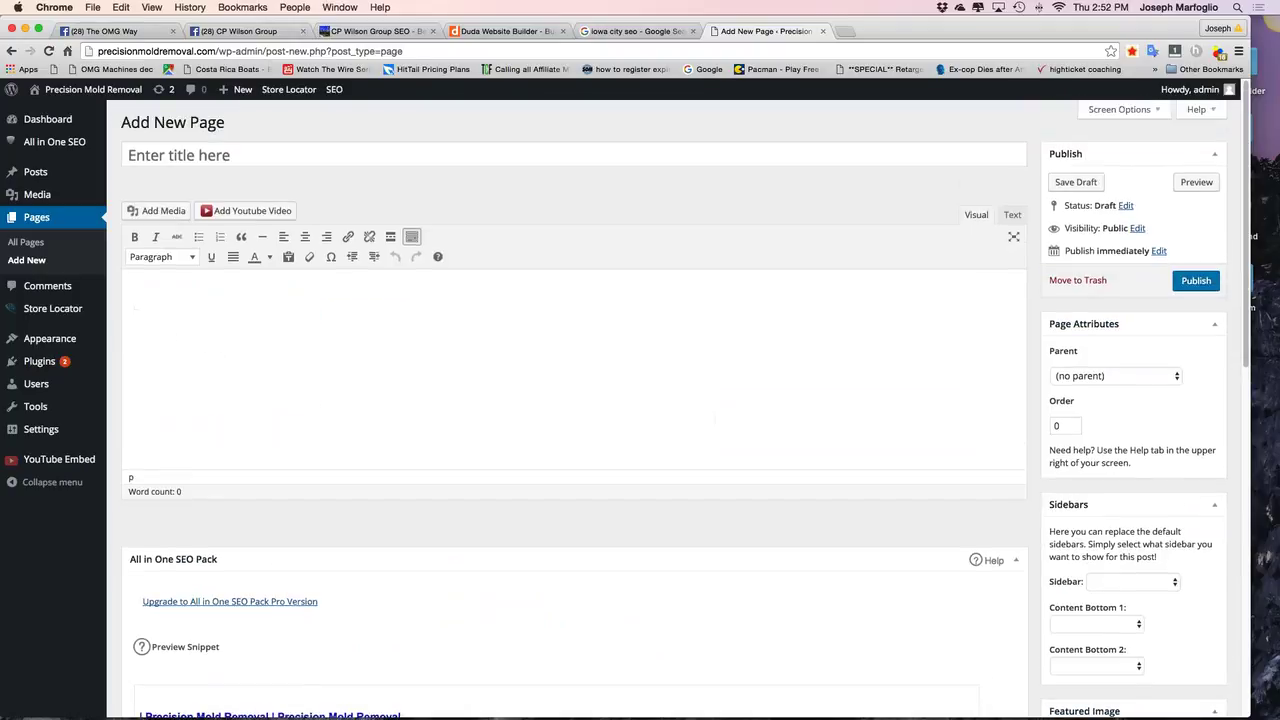
scroll(715, 418, "down", 10)
left_click_drag(402, 269, 282, 270)
left_click(549, 291)
left_click(449, 416)
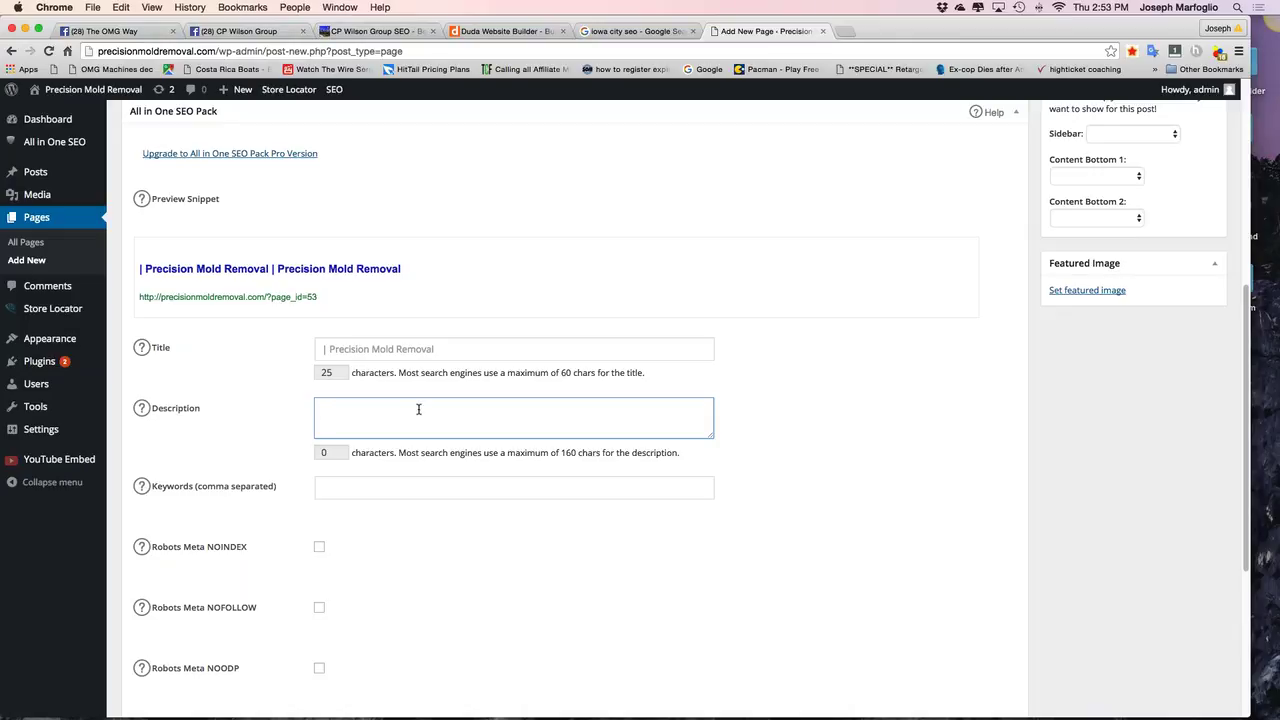
Leave the new page's SEO Title field and switch to the CP Wilson Group Facebook tab.
left_click(443, 348)
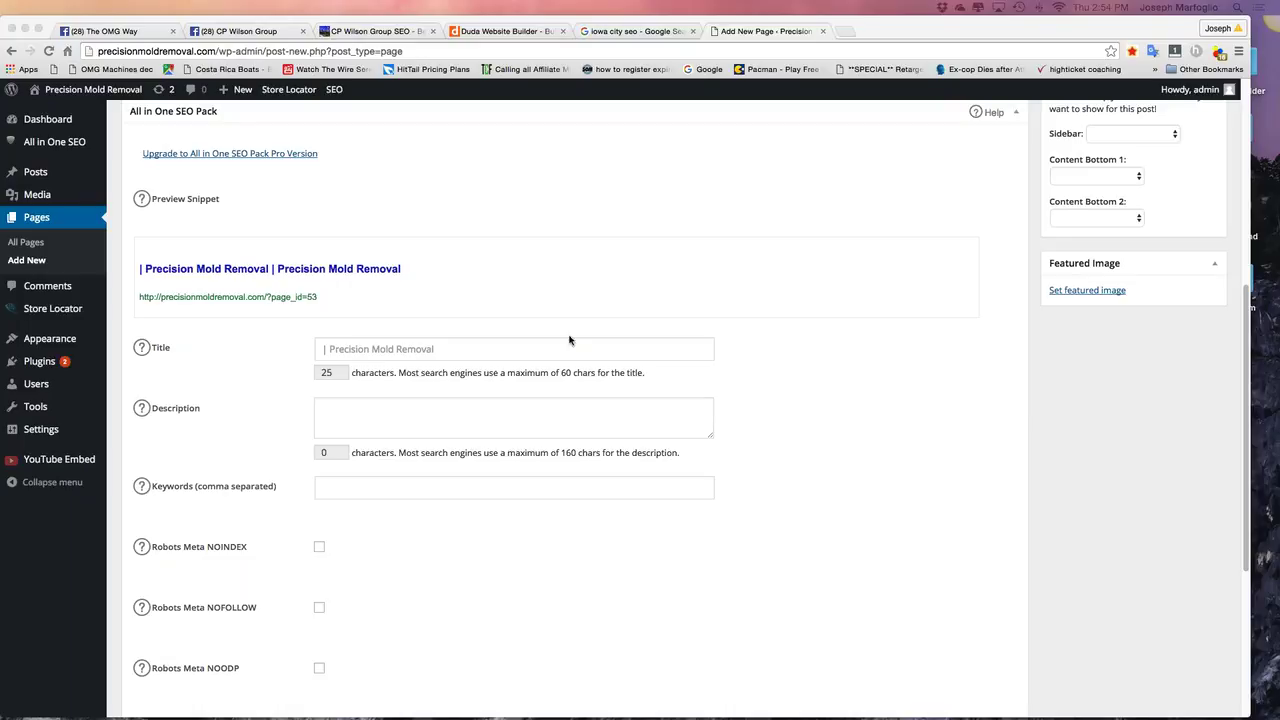
left_click(254, 33)
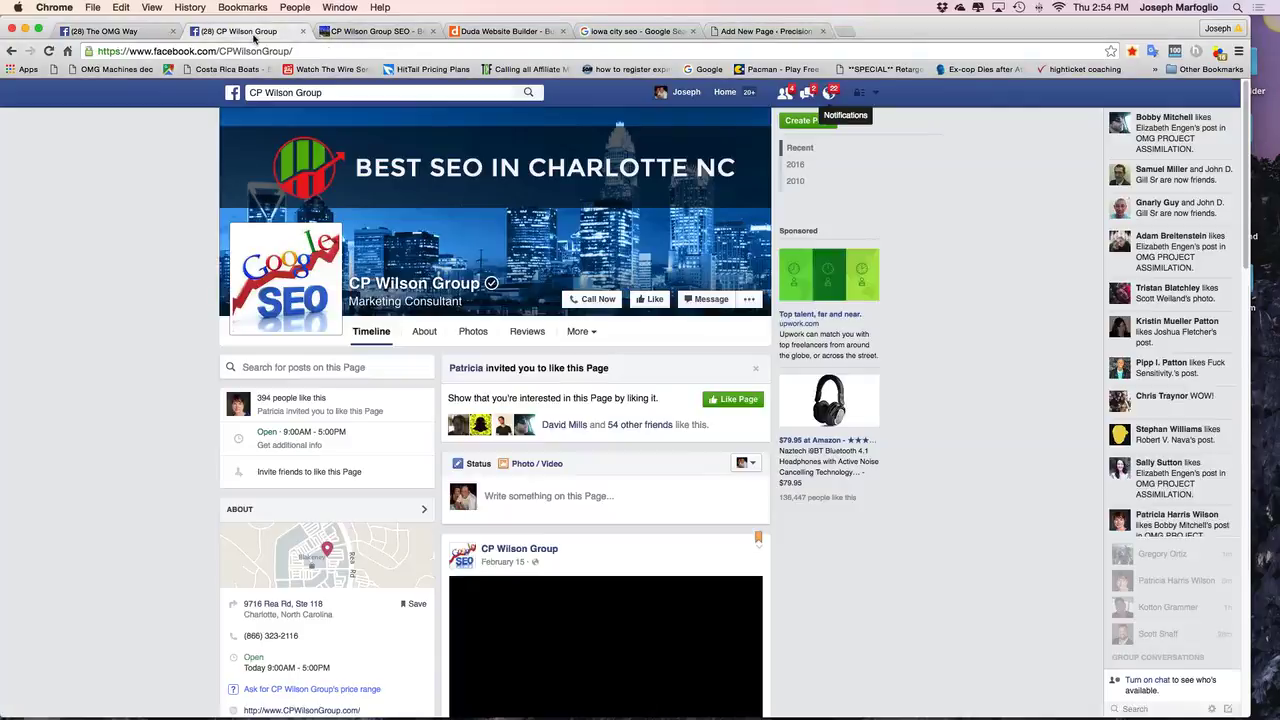
Switch to The OMG Way group and scroll to the All In One SEO versus Yoast comments.
left_click(110, 32)
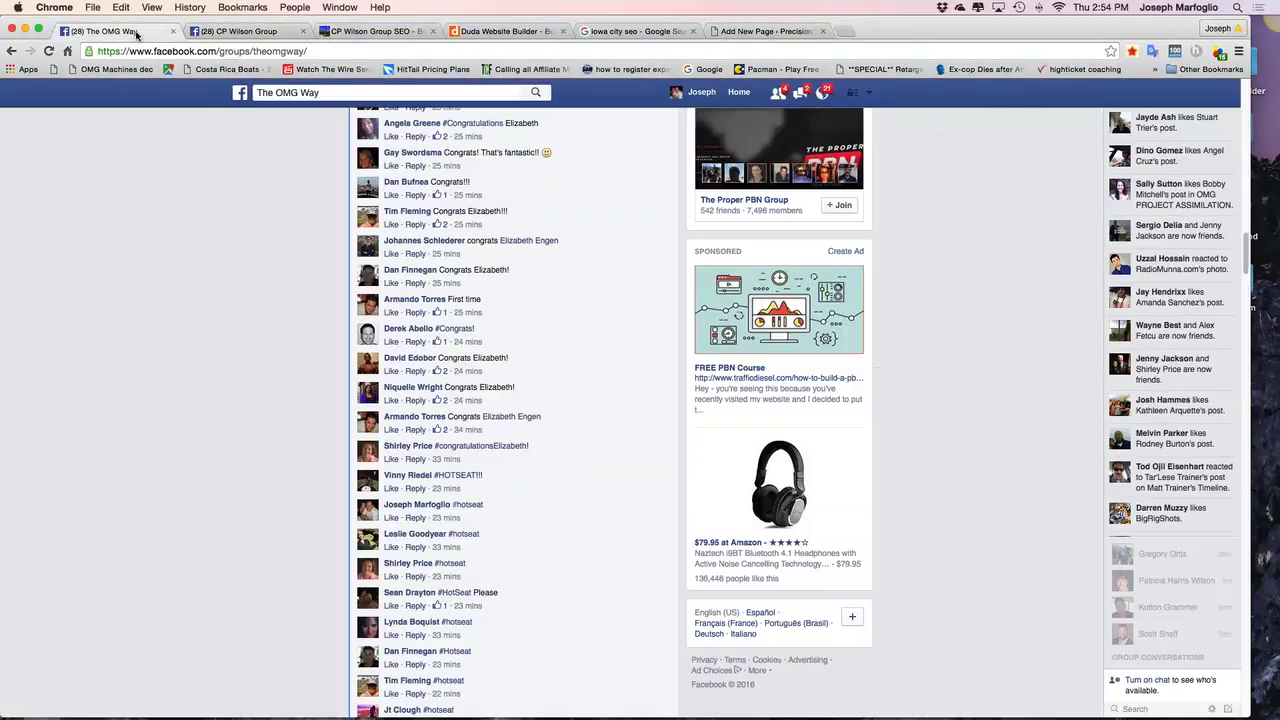
scroll(585, 533, "down", 6)
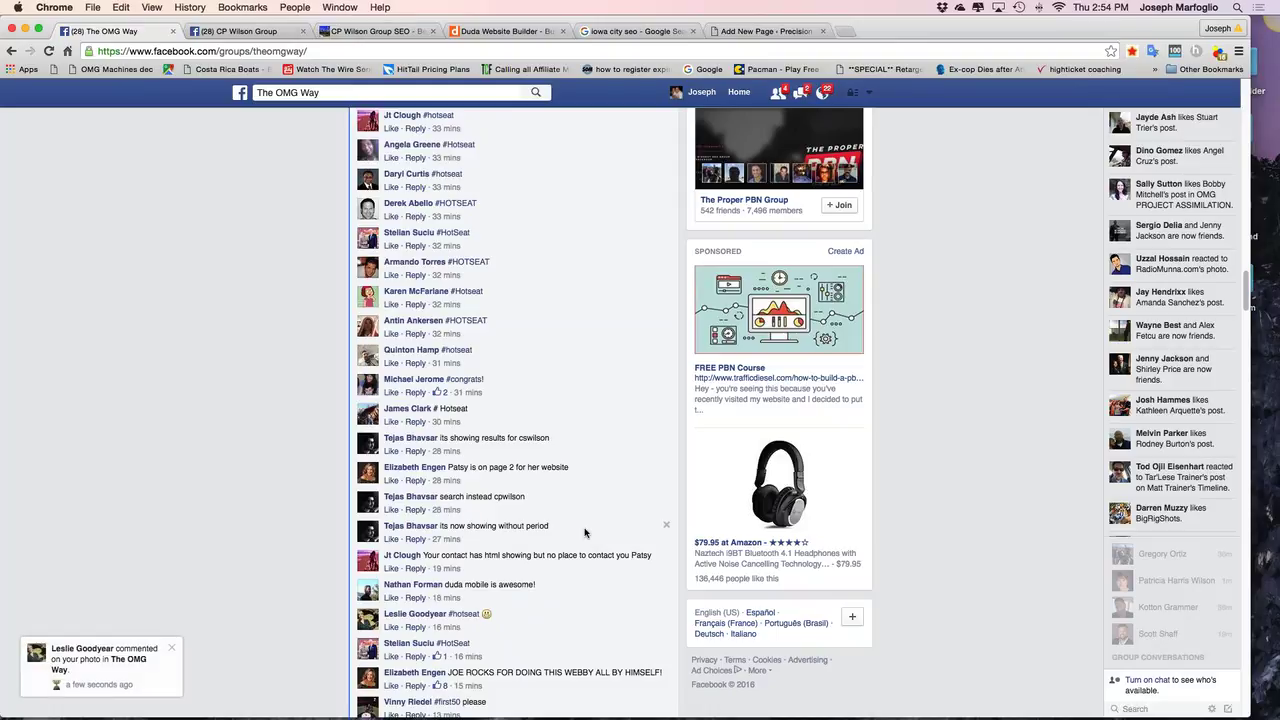
scroll(585, 532, "down", 5)
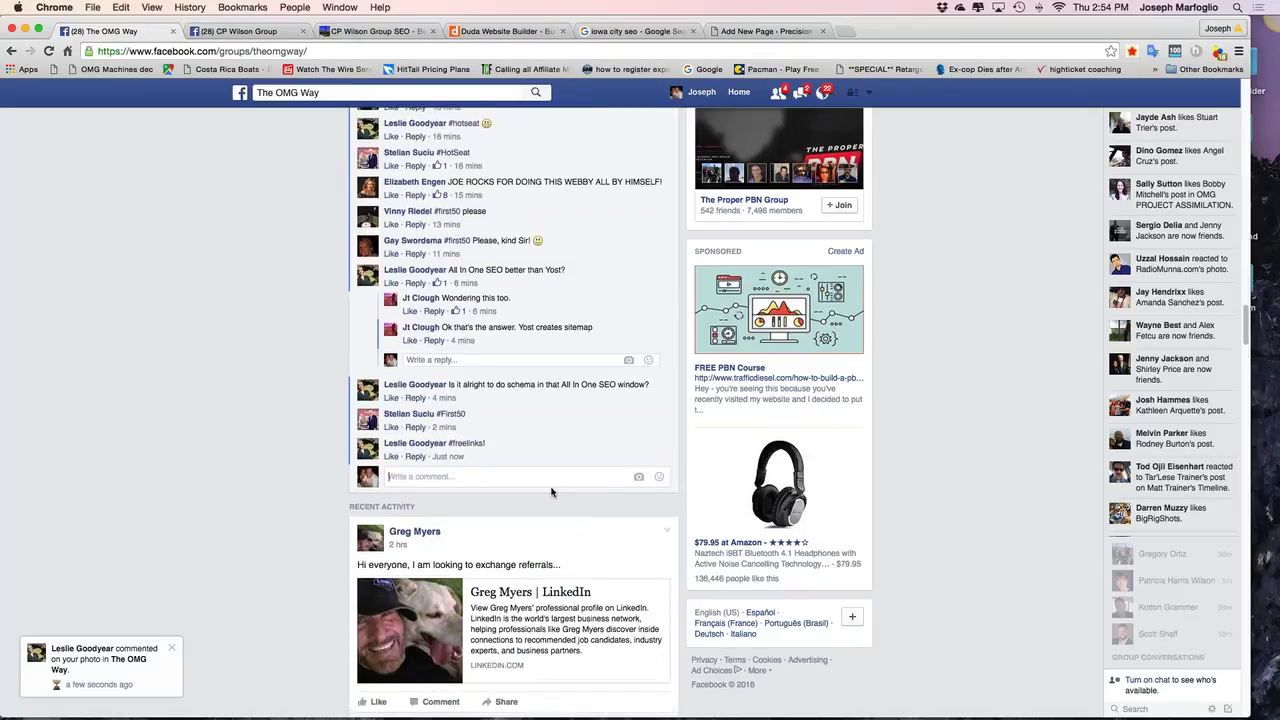
Post a '#FreeLinks' comment in The OMG Way thread.
left_click(548, 476)
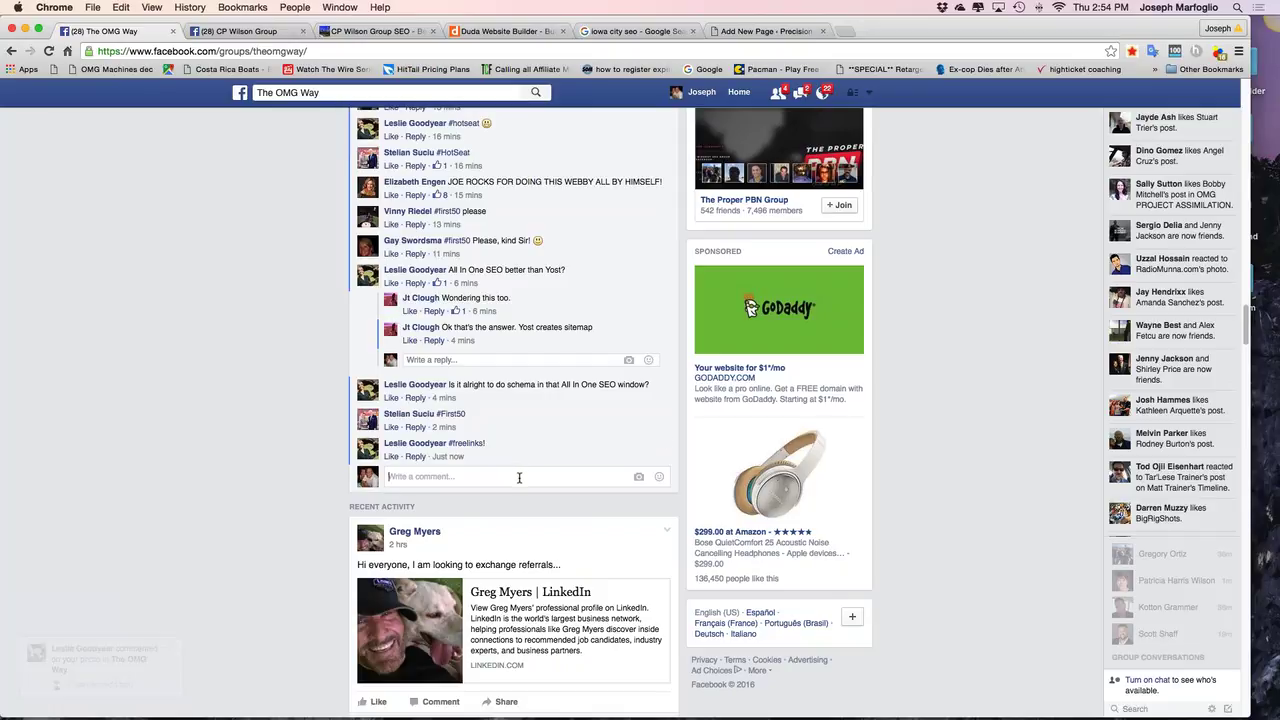
type("#Fe")
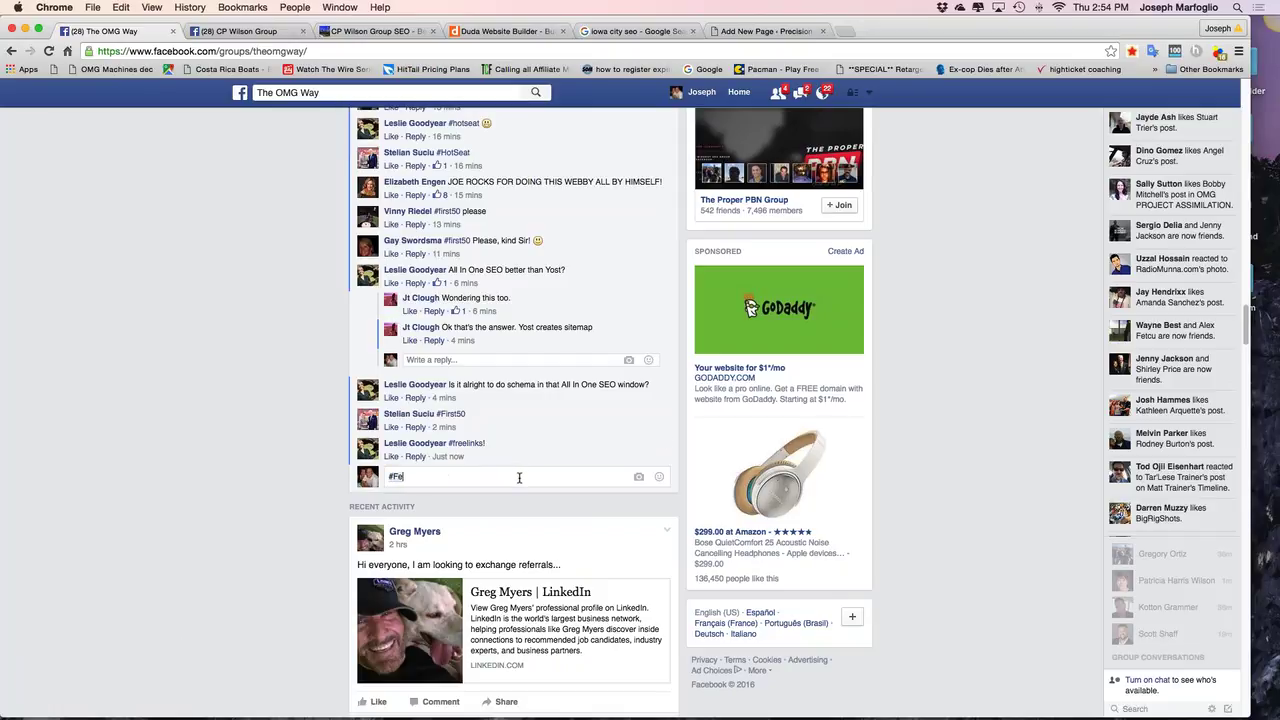
key("BackSpace")
key("BackSpace")
type("FreeLinks")
key("Return")
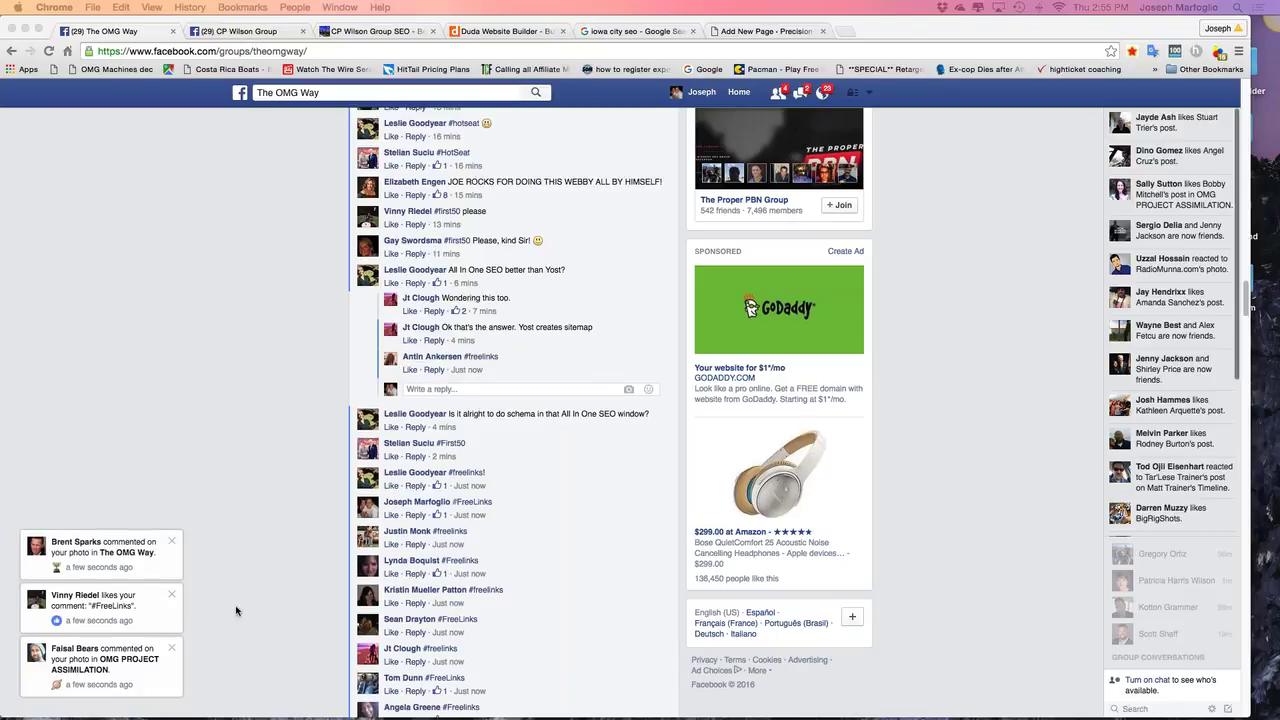
Scroll to the end of the OMG Way #FreeLinks comment thread, then switch desktops to PowerPoint Online.
scroll(486, 594, "down", 10)
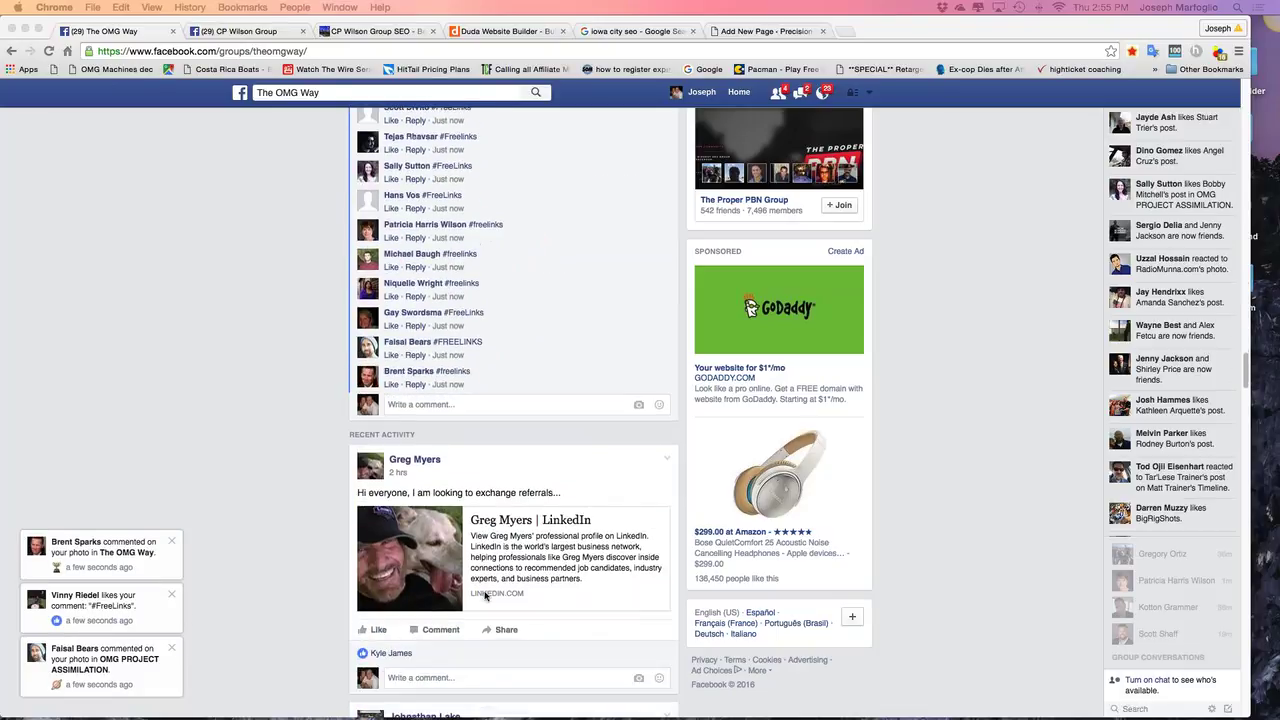
scroll(486, 594, "up", 10)
scroll(486, 594, "down", 10)
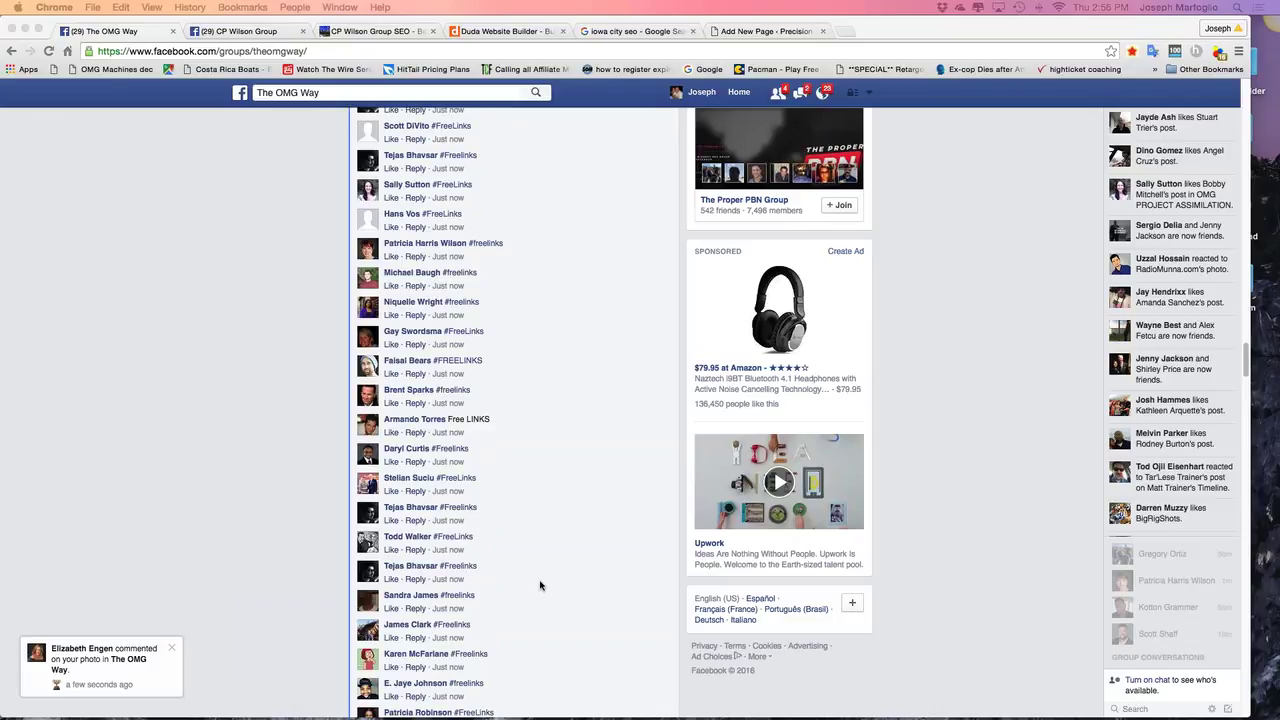
scroll(542, 586, "down", 5)
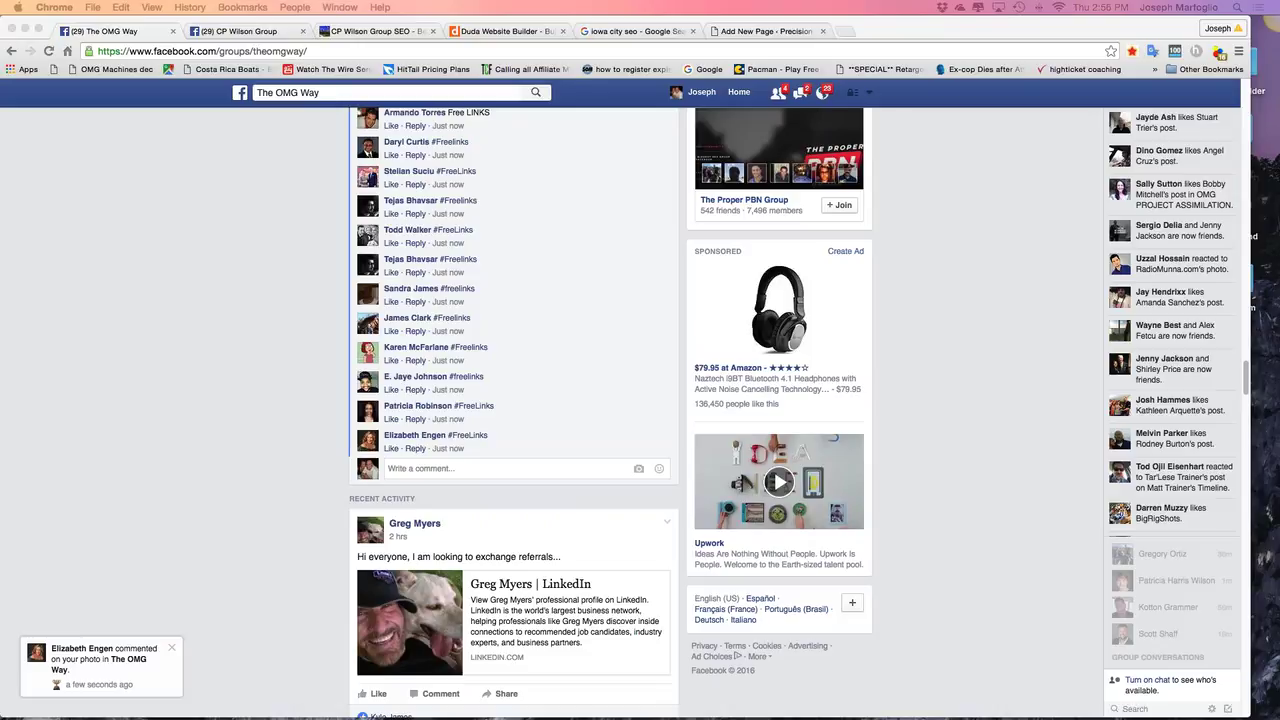
key("ctrl+Right")
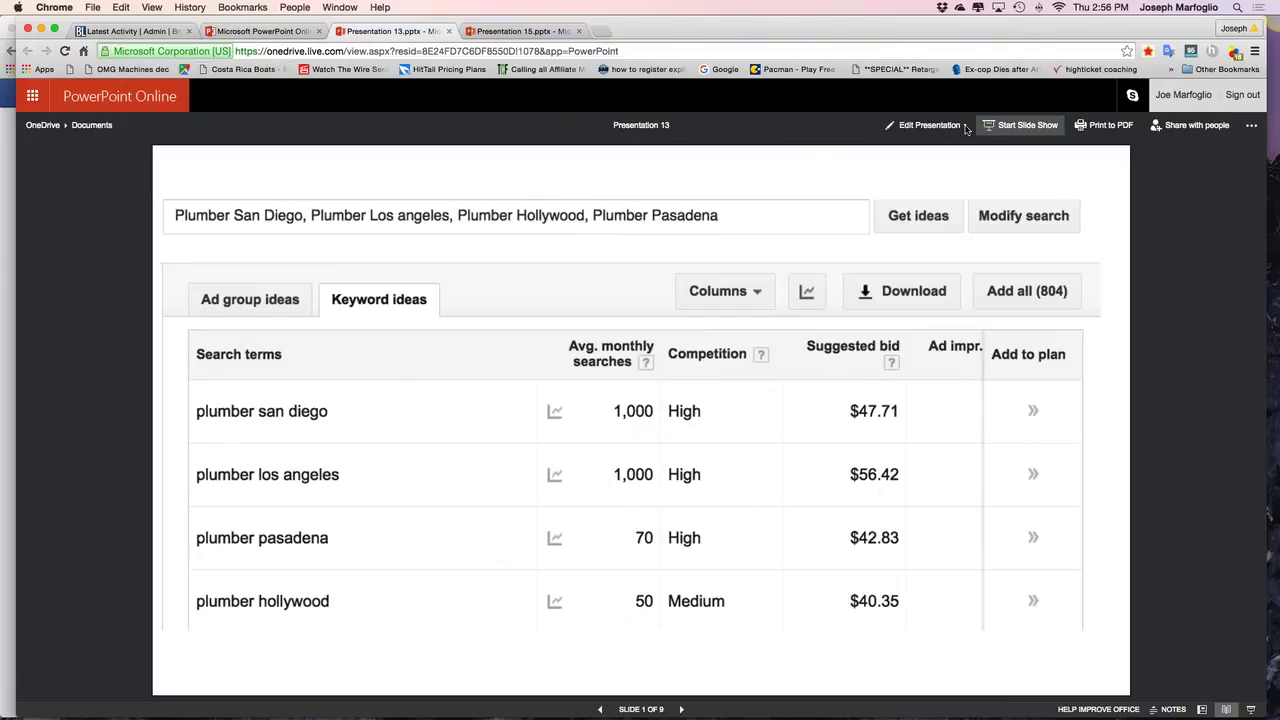
Page through Presentation 13, past the water damage keywords and rankings slides, to the San Diego diagram on slide 6.
left_click(928, 125)
left_click(946, 360)
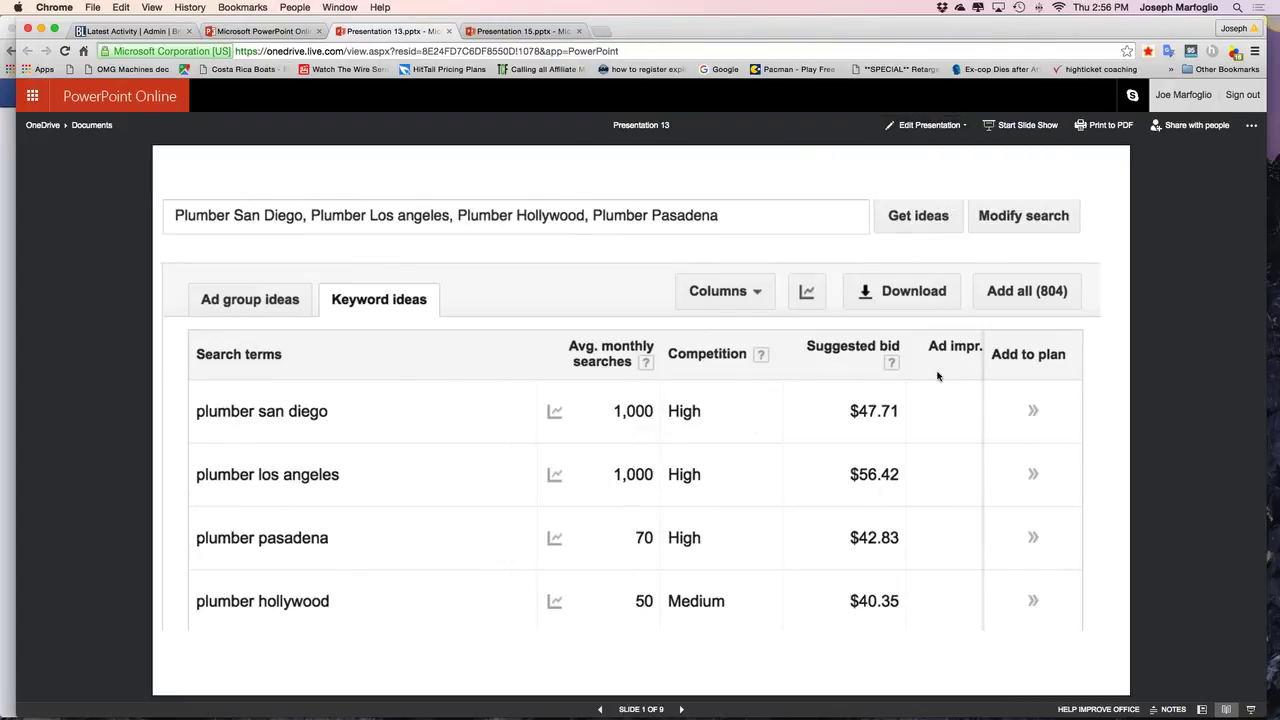
left_click(938, 376)
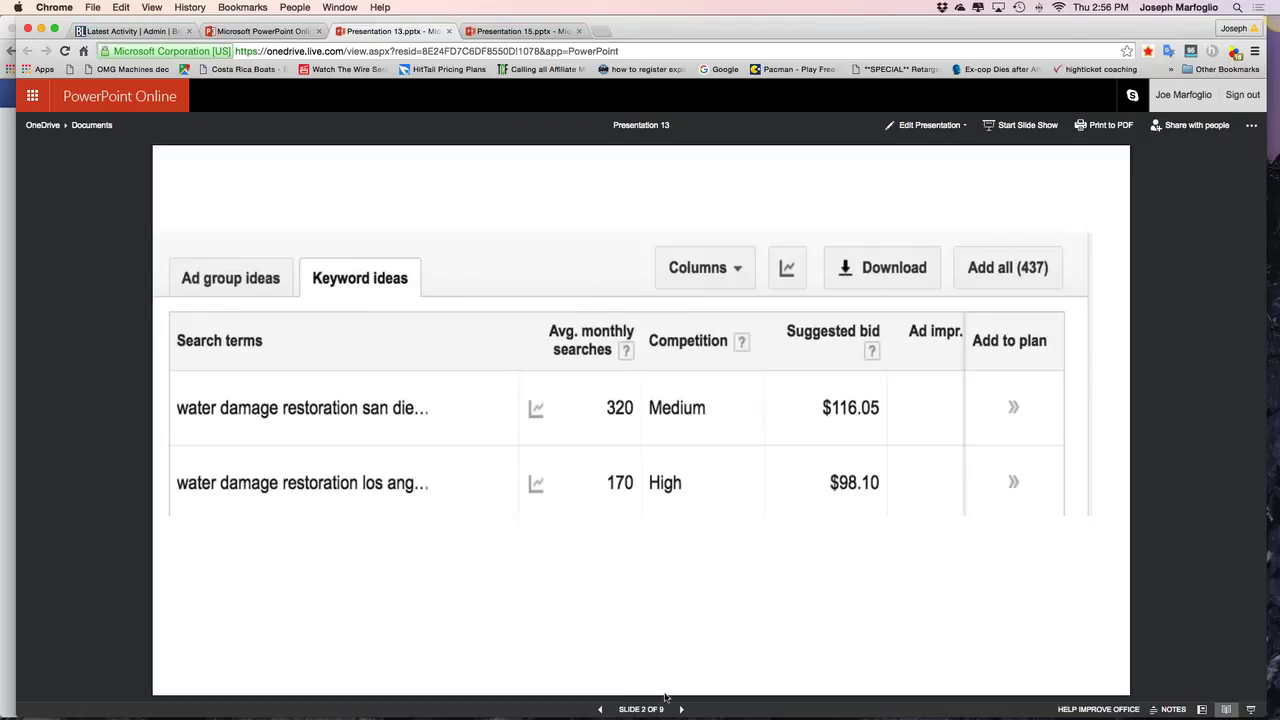
left_click(680, 709)
left_click(680, 709)
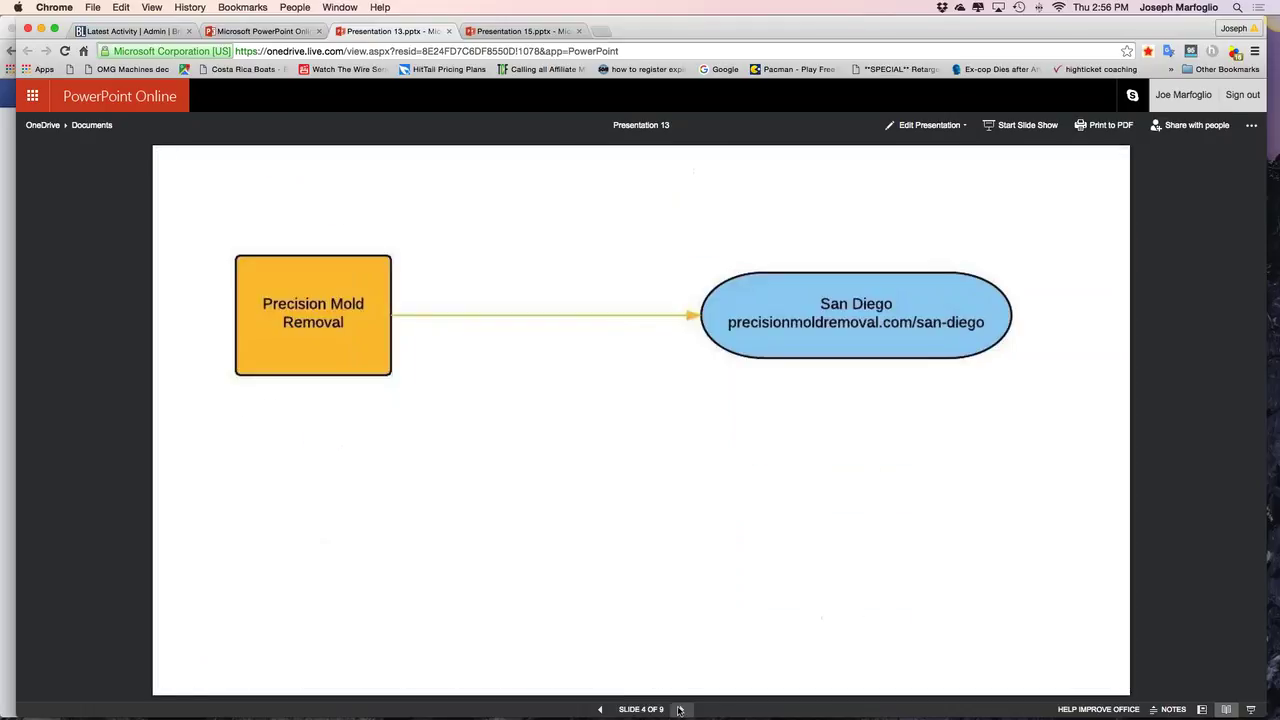
left_click(680, 709)
left_click(680, 709)
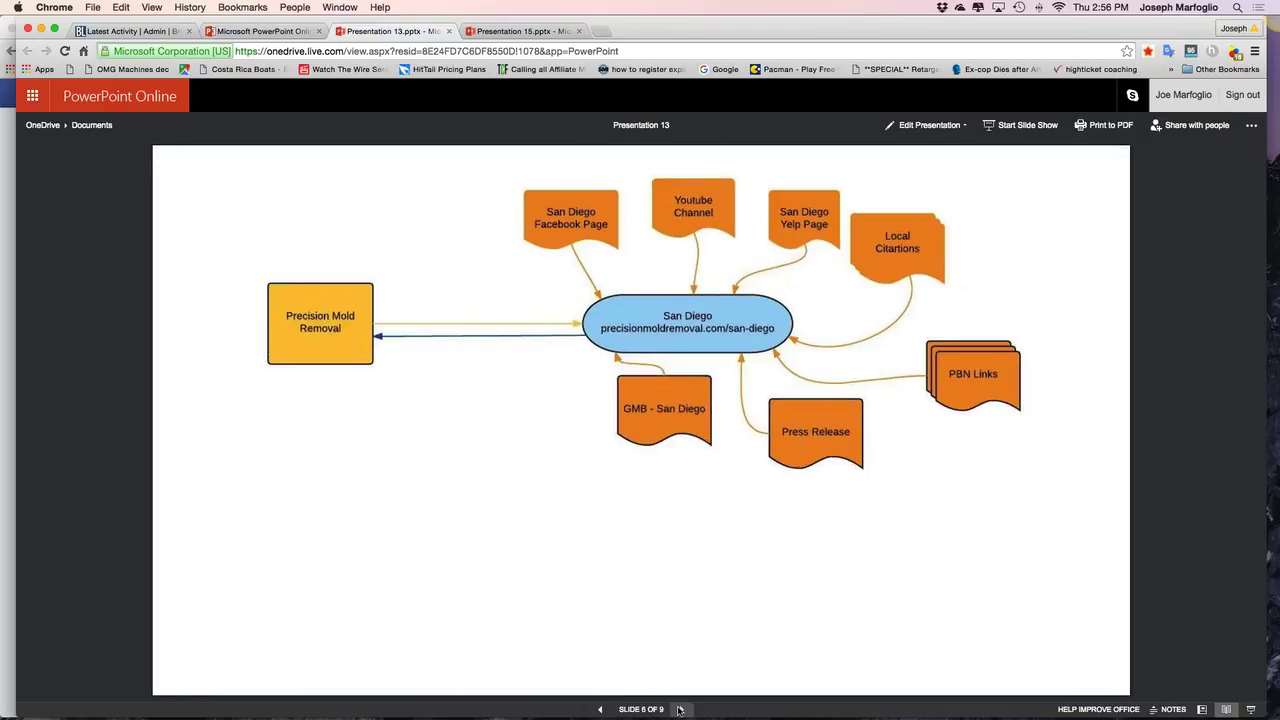
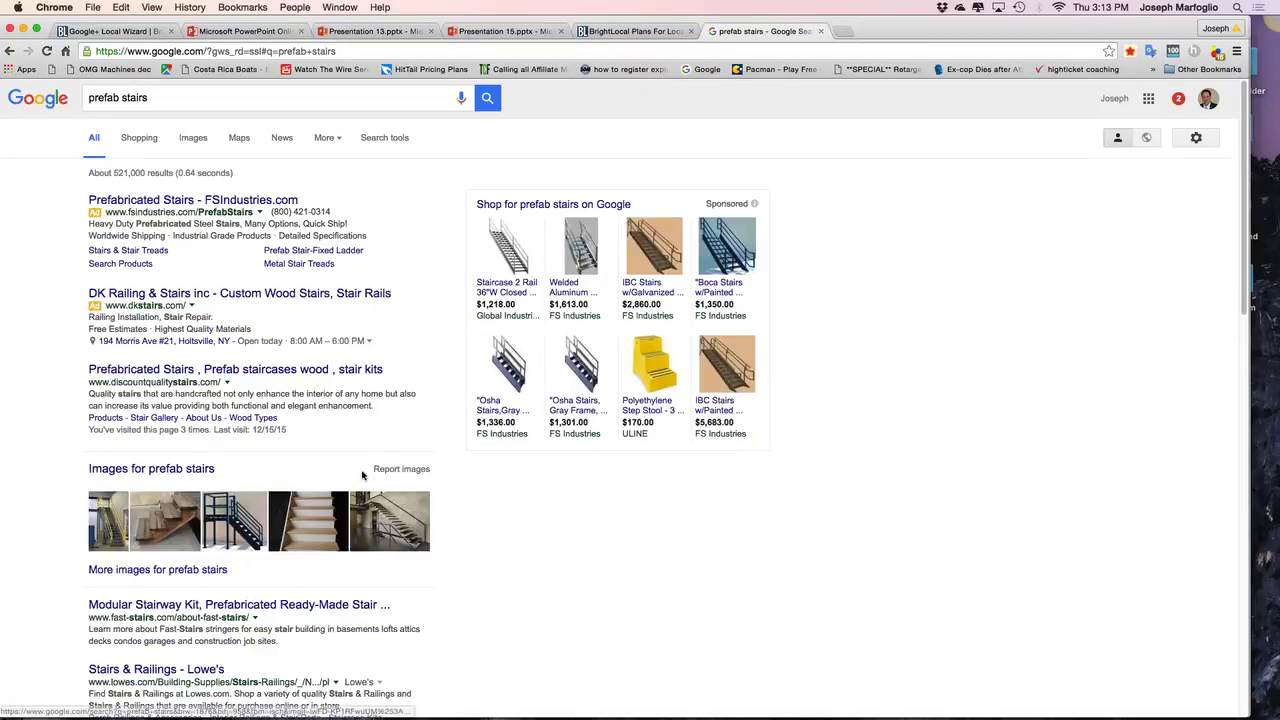
Enlarge the white-stair photo from the Images for prefab stairs strip for a closer look.
left_click_drag(264, 470, 77, 463)
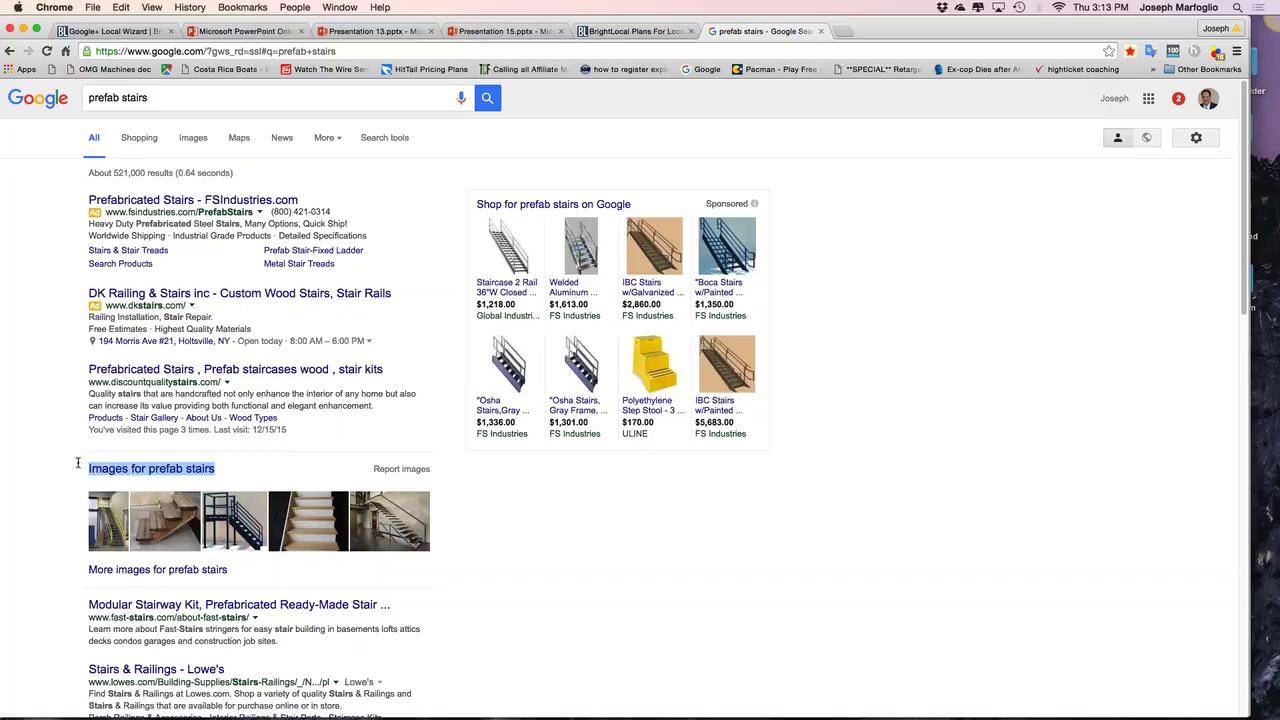
left_click(430, 616)
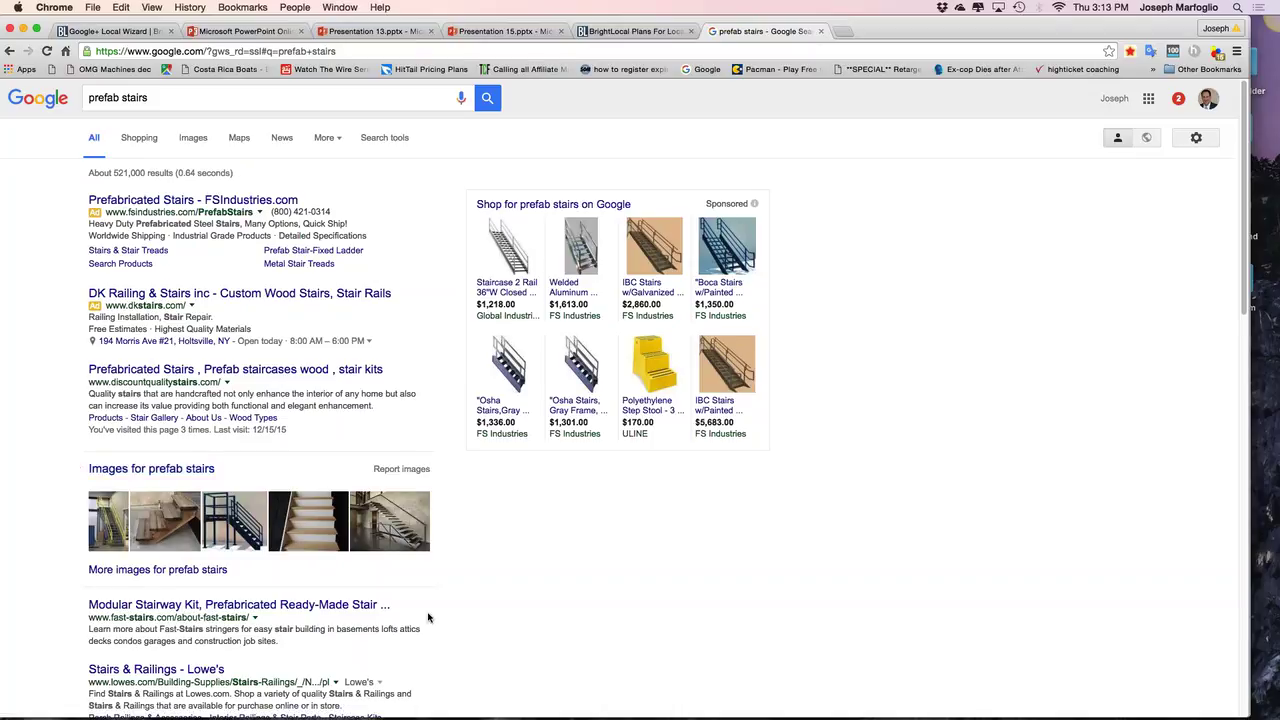
right_click(313, 535)
left_click(295, 567)
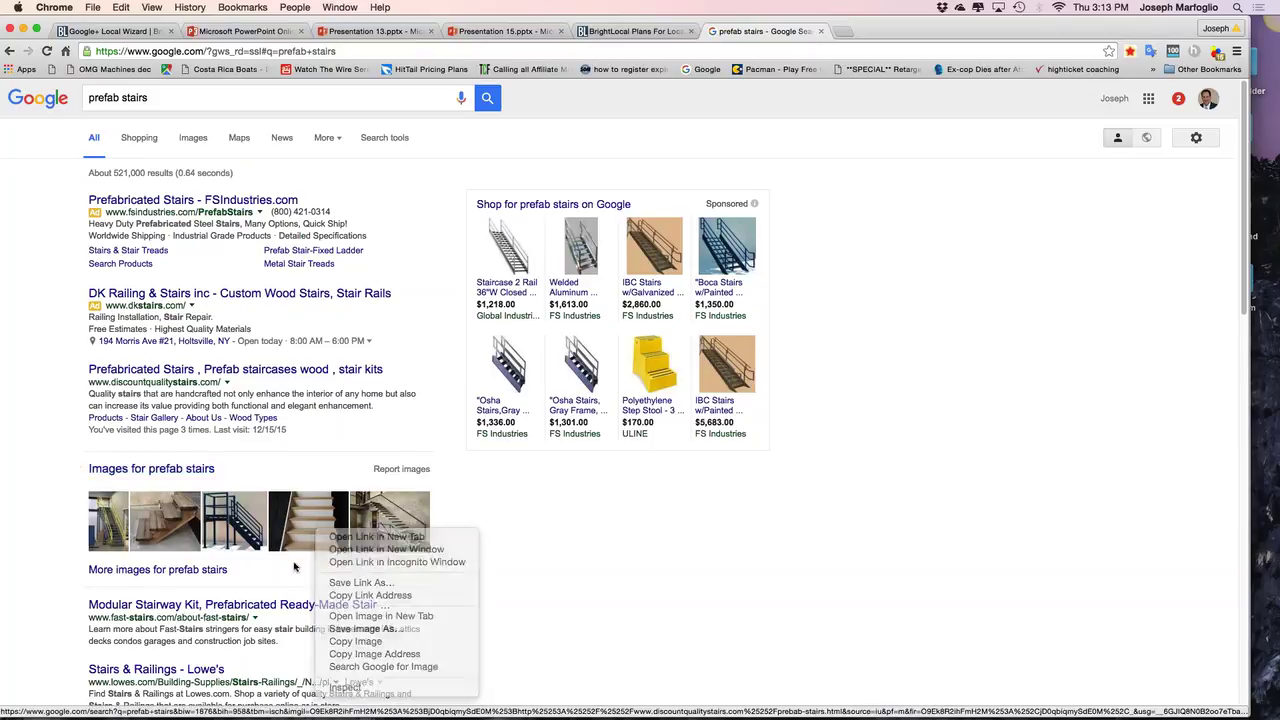
left_click(307, 535)
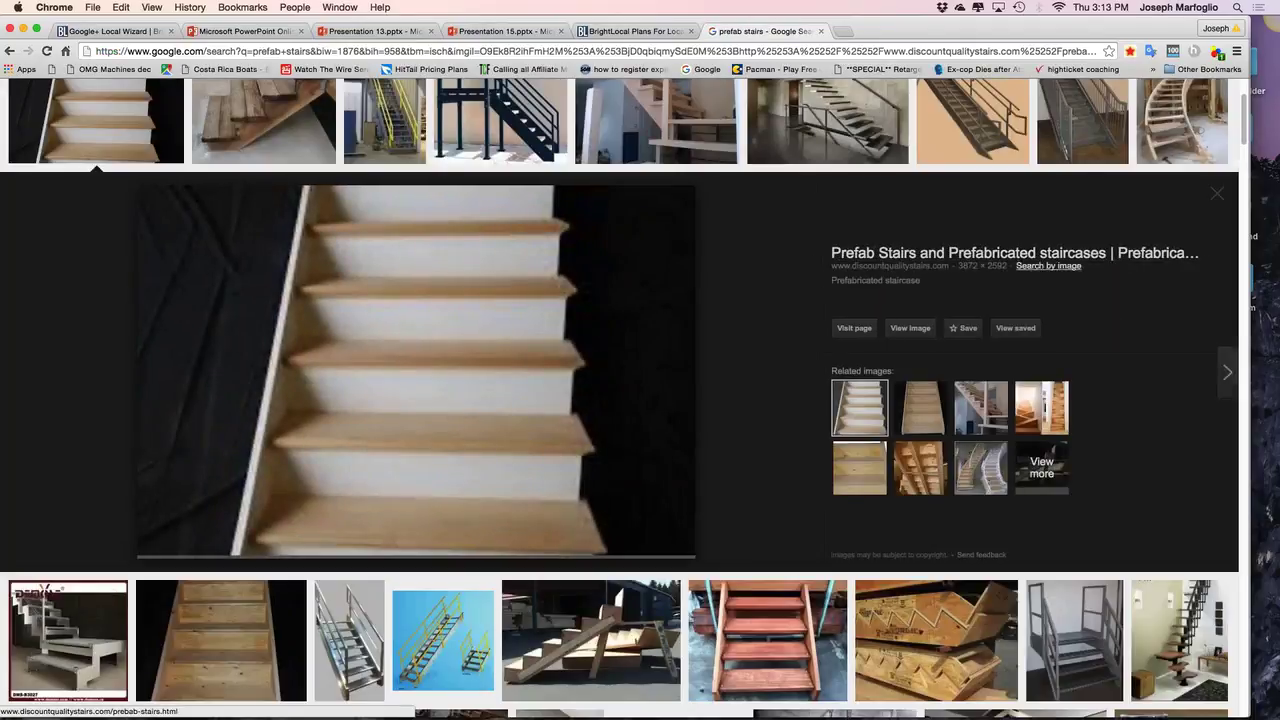
right_click(448, 364)
key("Escape")
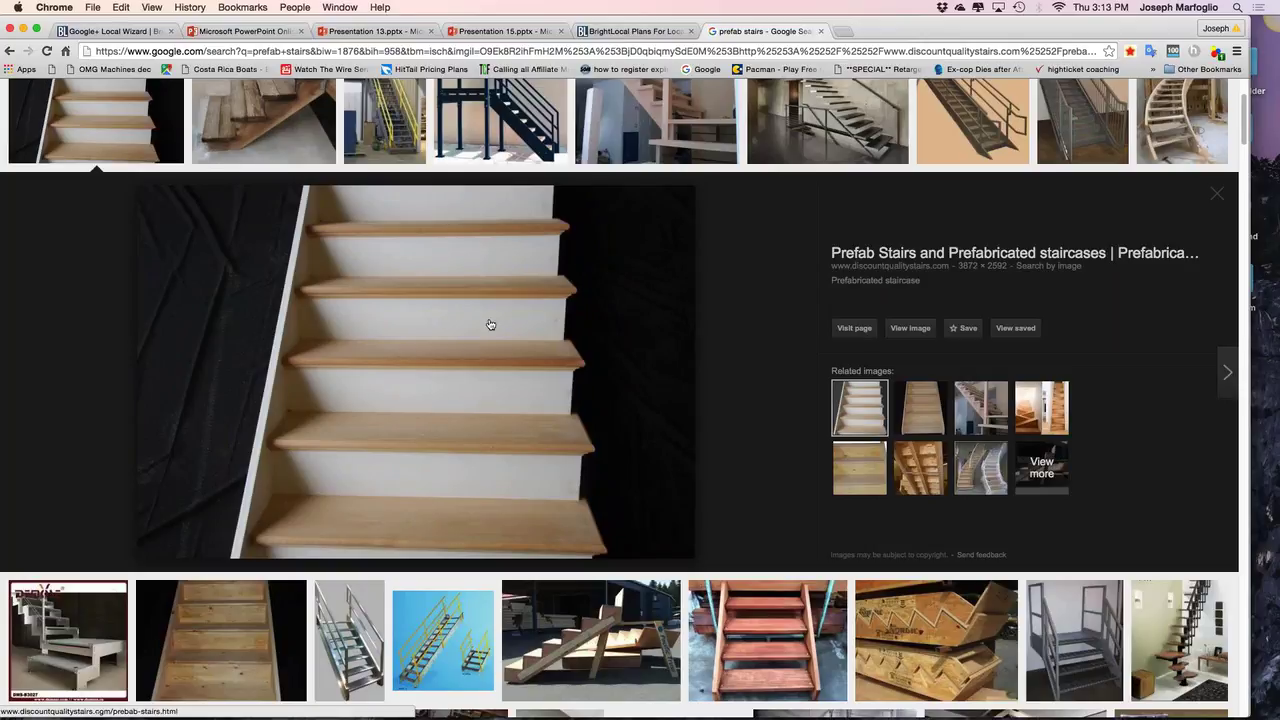
Open the photo's discountqualitystairs.com source page in a new tab and return to the prefab stairs results.
left_click(854, 330)
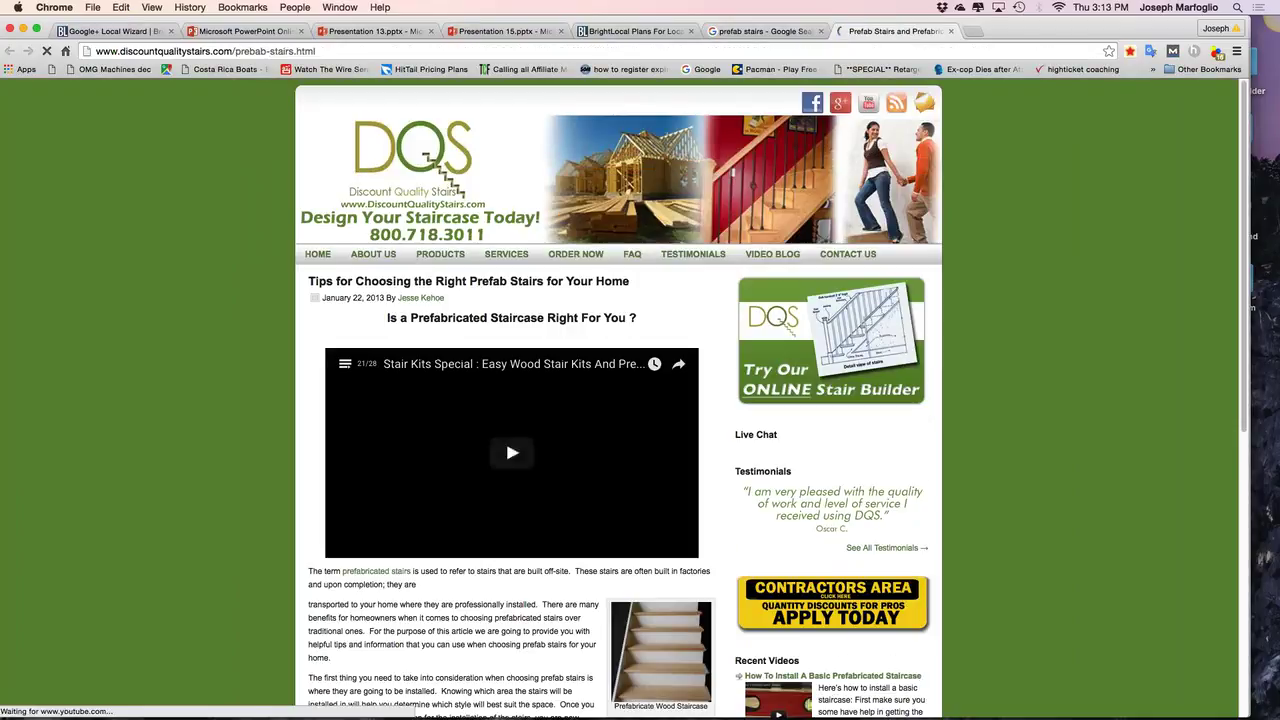
left_click(773, 33)
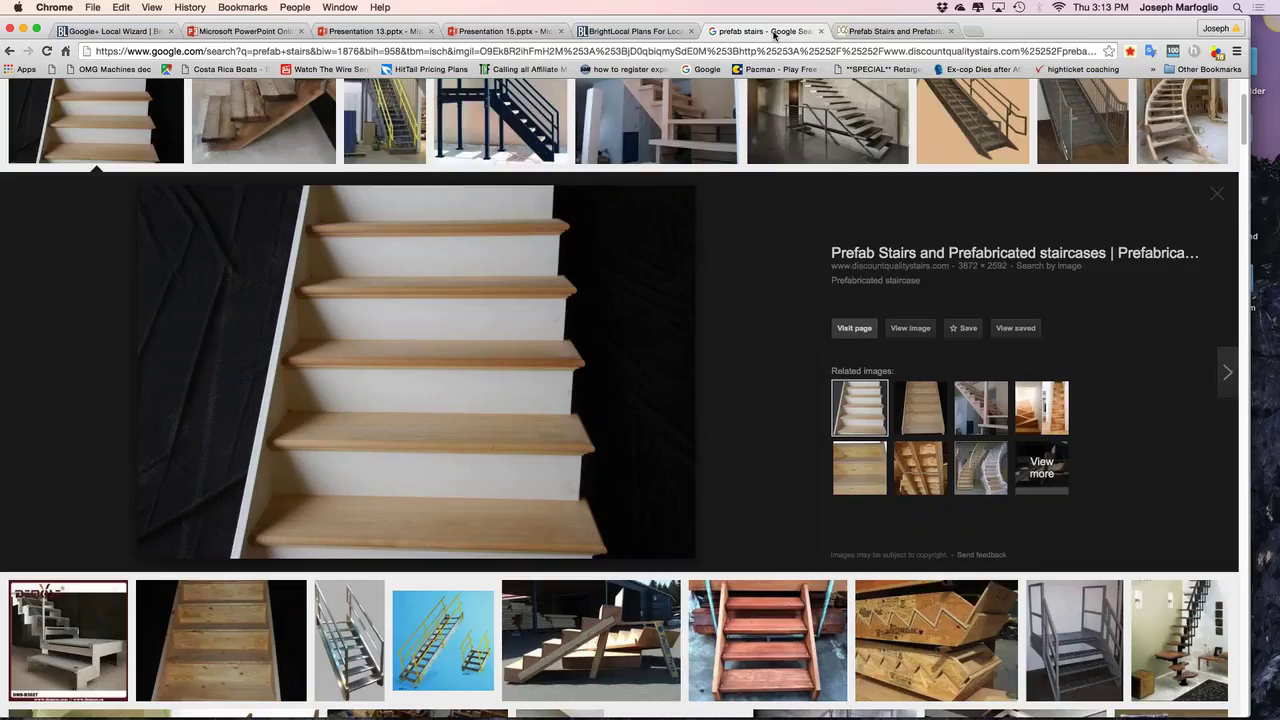
left_click(10, 51)
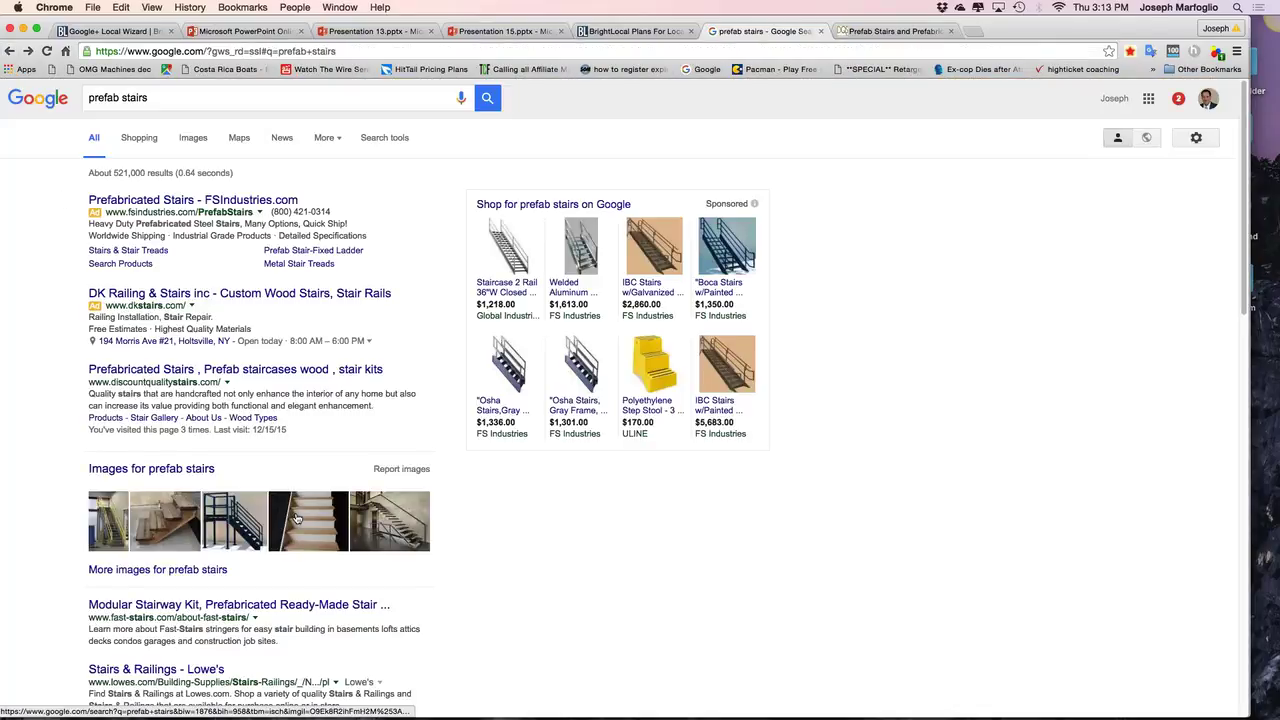
left_click(186, 100)
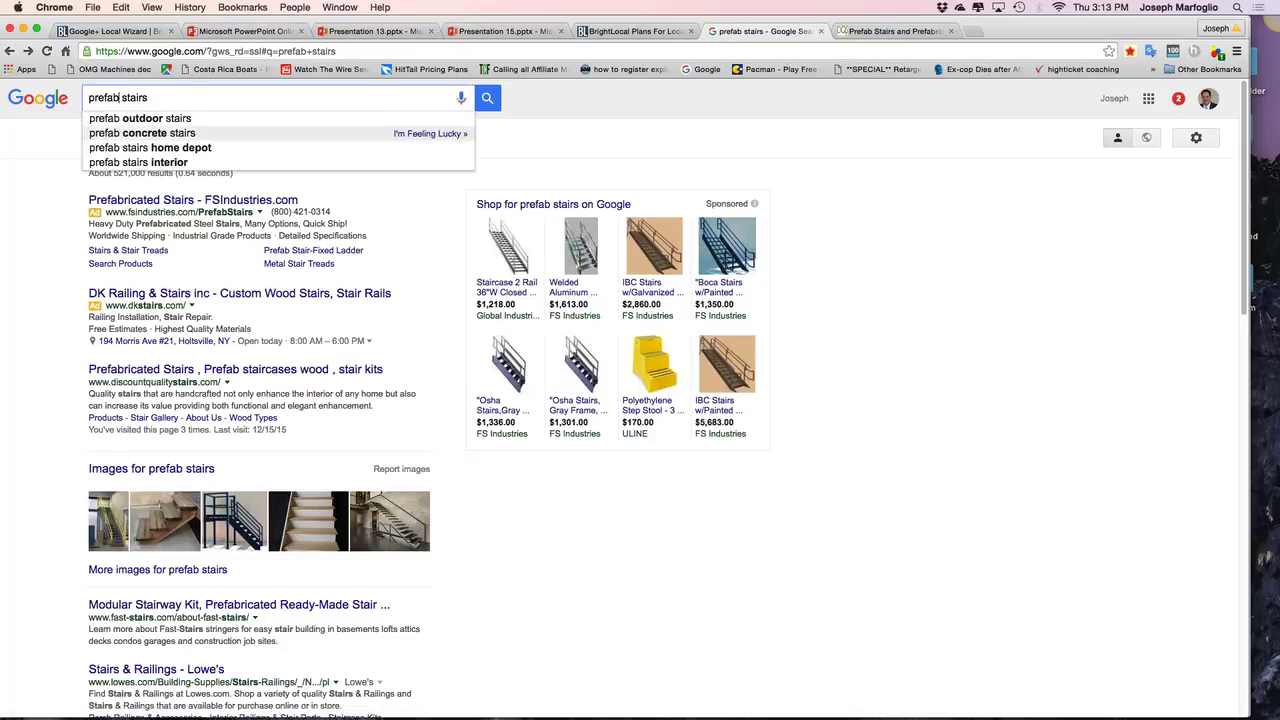
Search for 'prefabricated stairs' with the corrected spelling and scan the results.
type("racted")
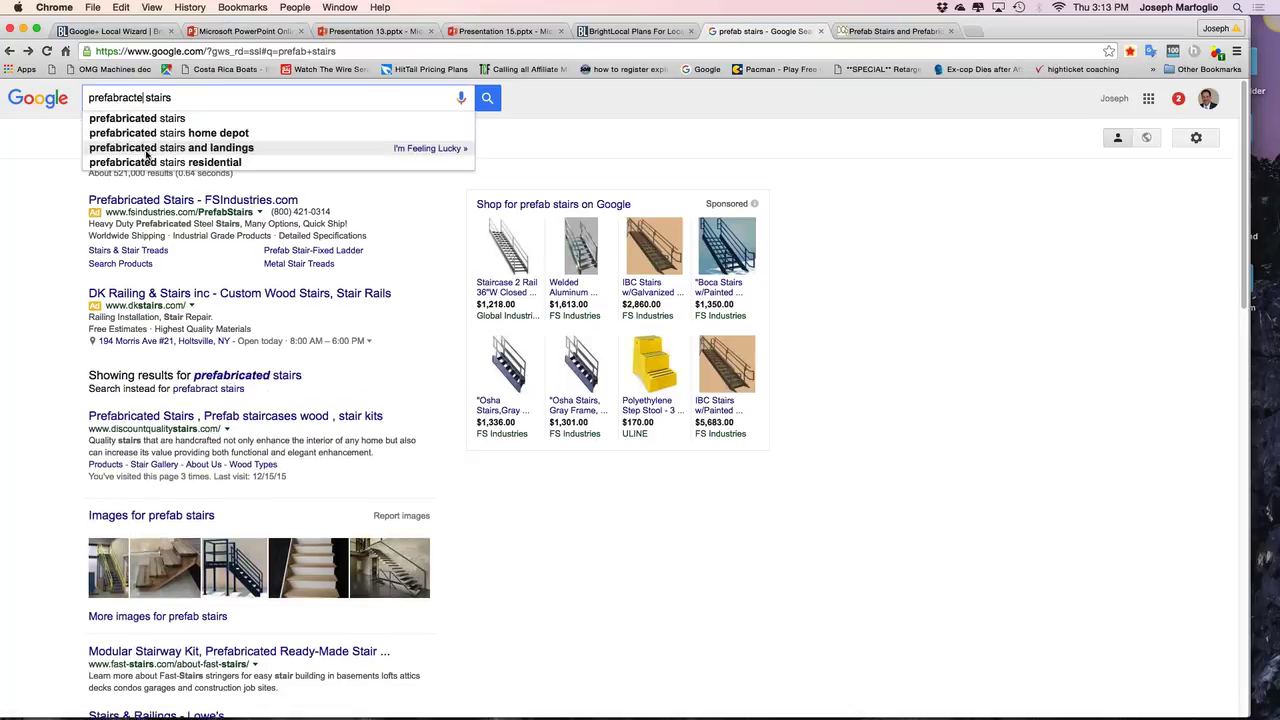
key("Return")
left_click(250, 203)
scroll(343, 432, "down", 3)
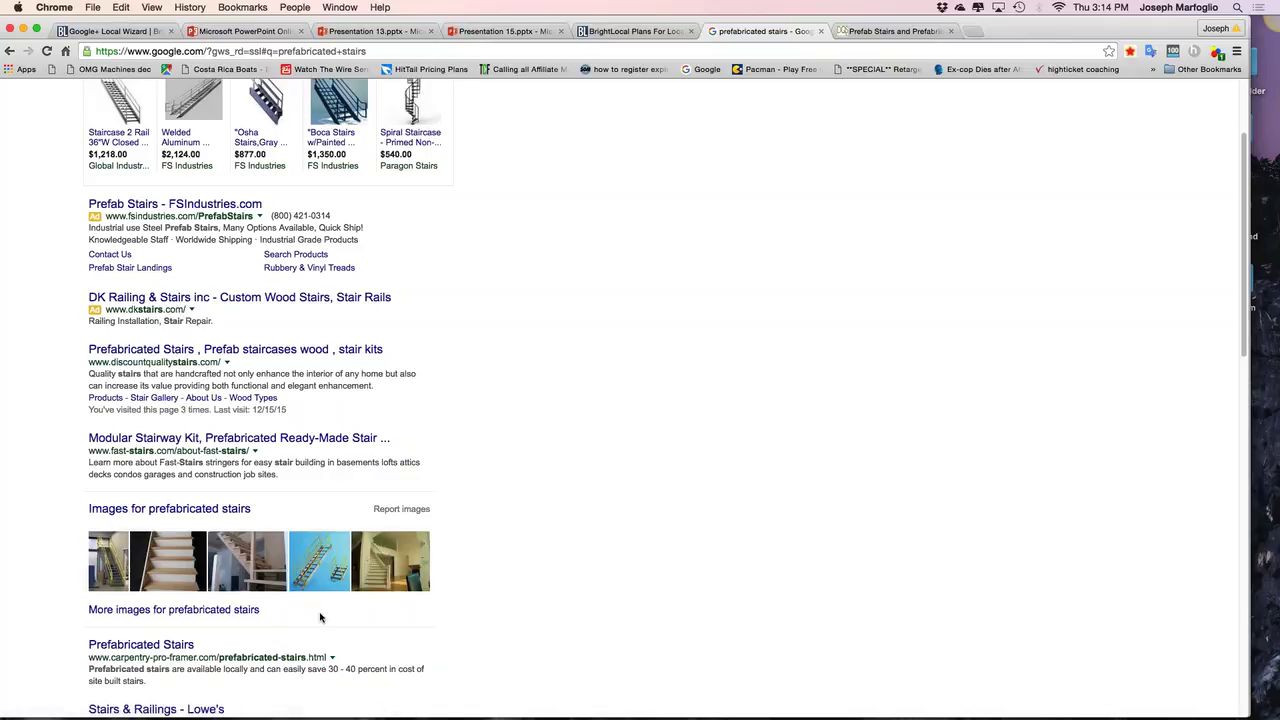
scroll(320, 617, "up", 1)
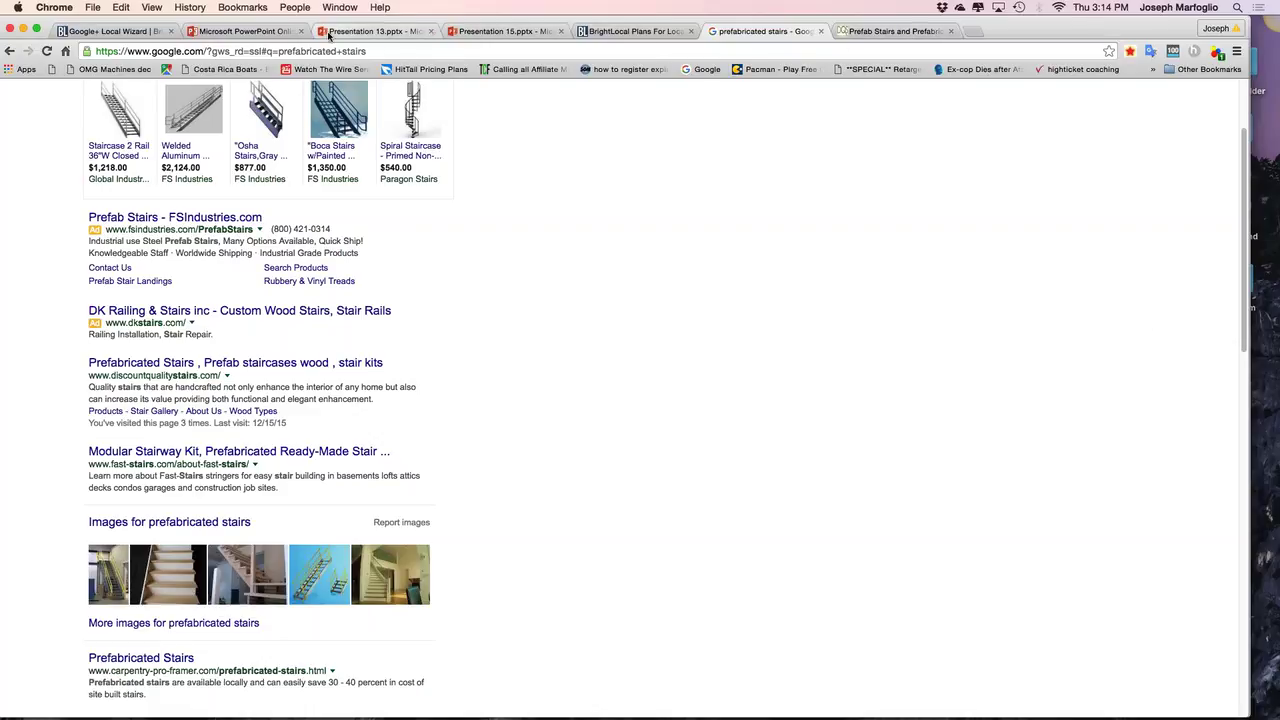
Load precisionmoldremoval.com in a new tab and open its home page in the WordPress editor.
left_click(975, 33)
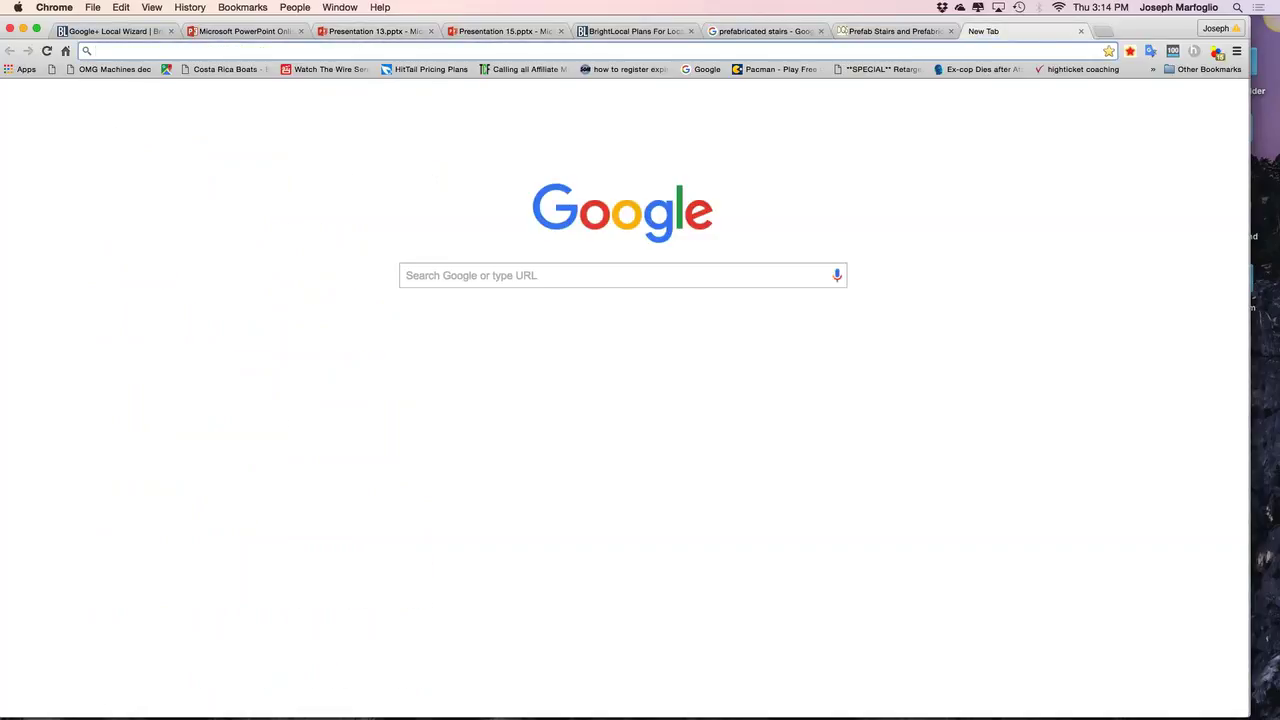
type("pre")
key("Return")
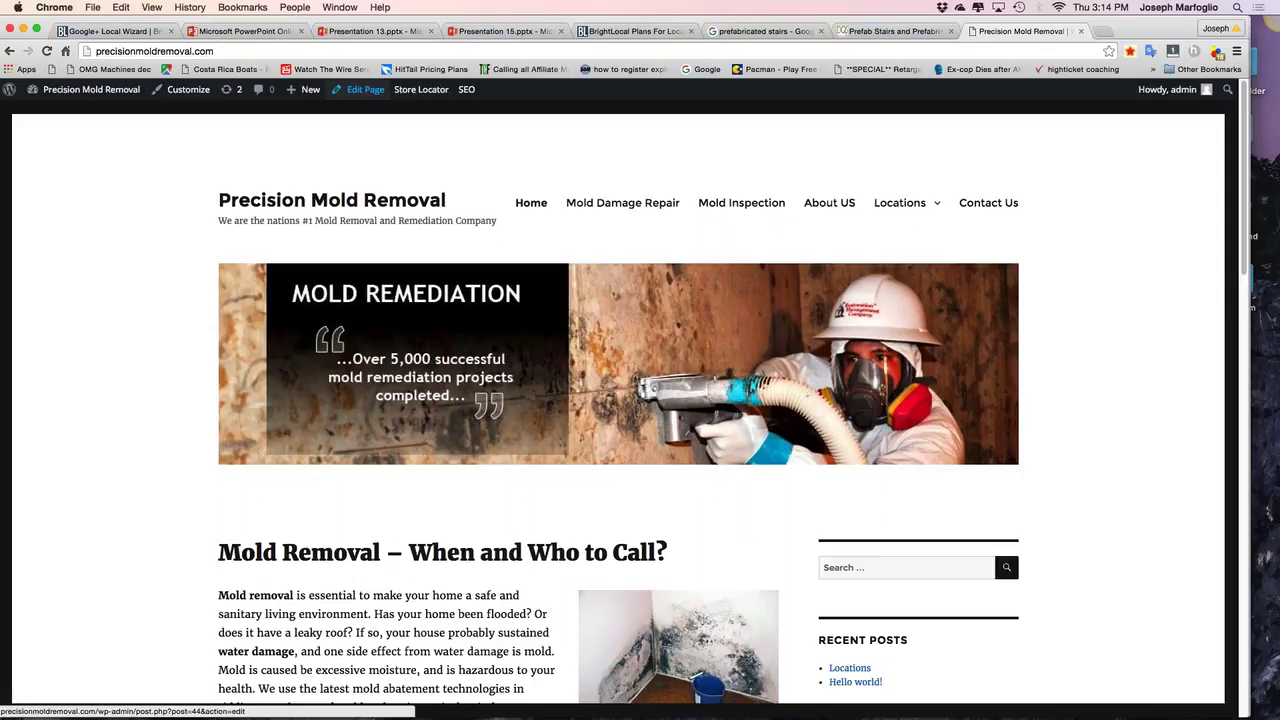
left_click(365, 89)
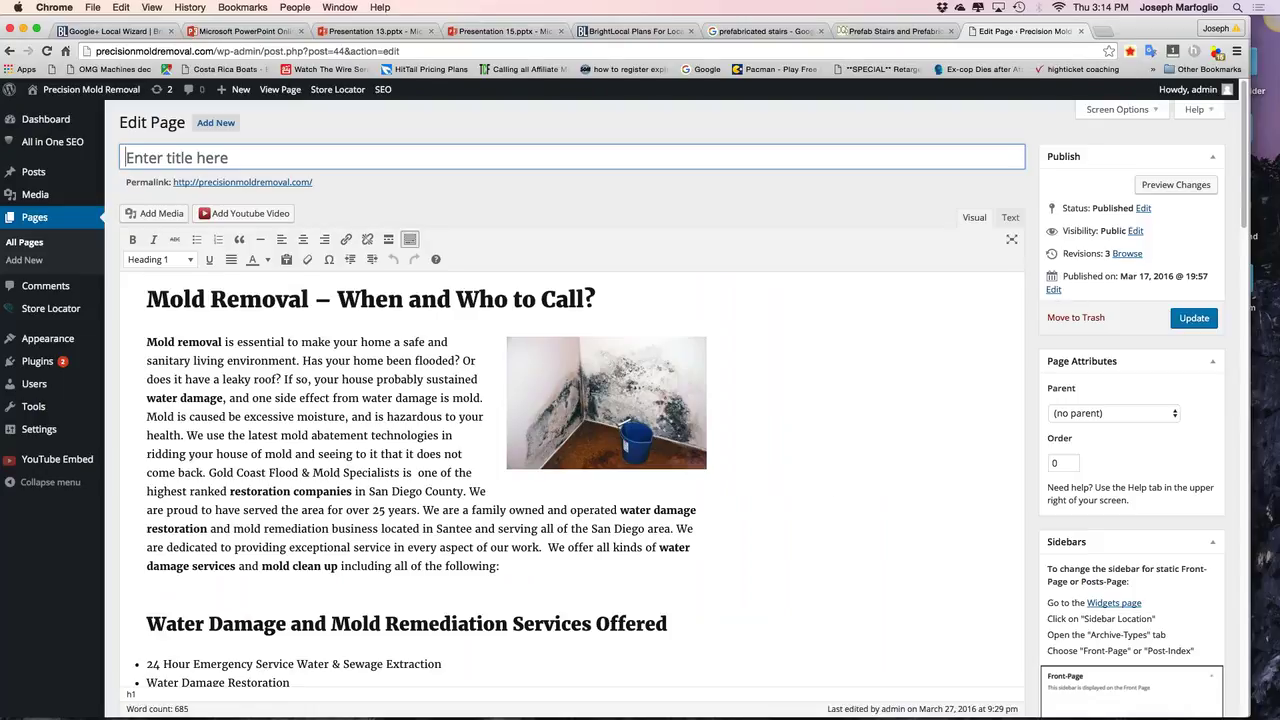
Select the mold photo in the page body and open its Image Details with the pencil icon.
left_click(778, 413)
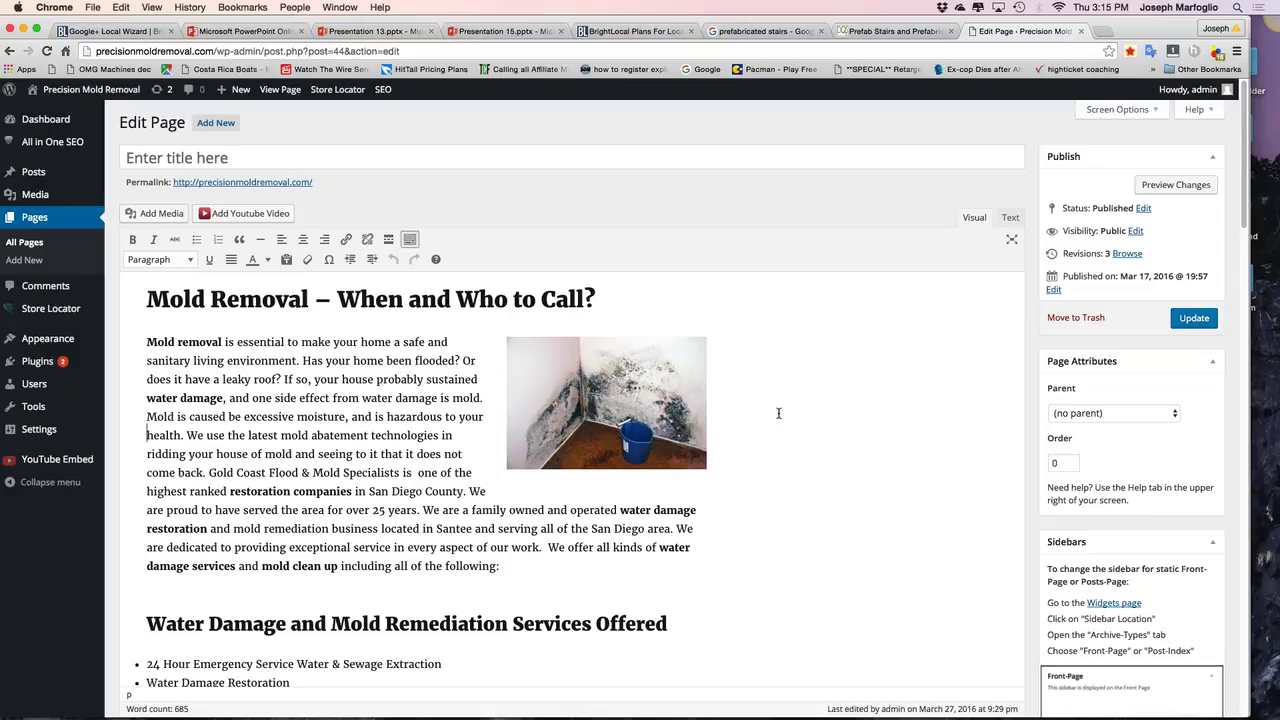
left_click(652, 372)
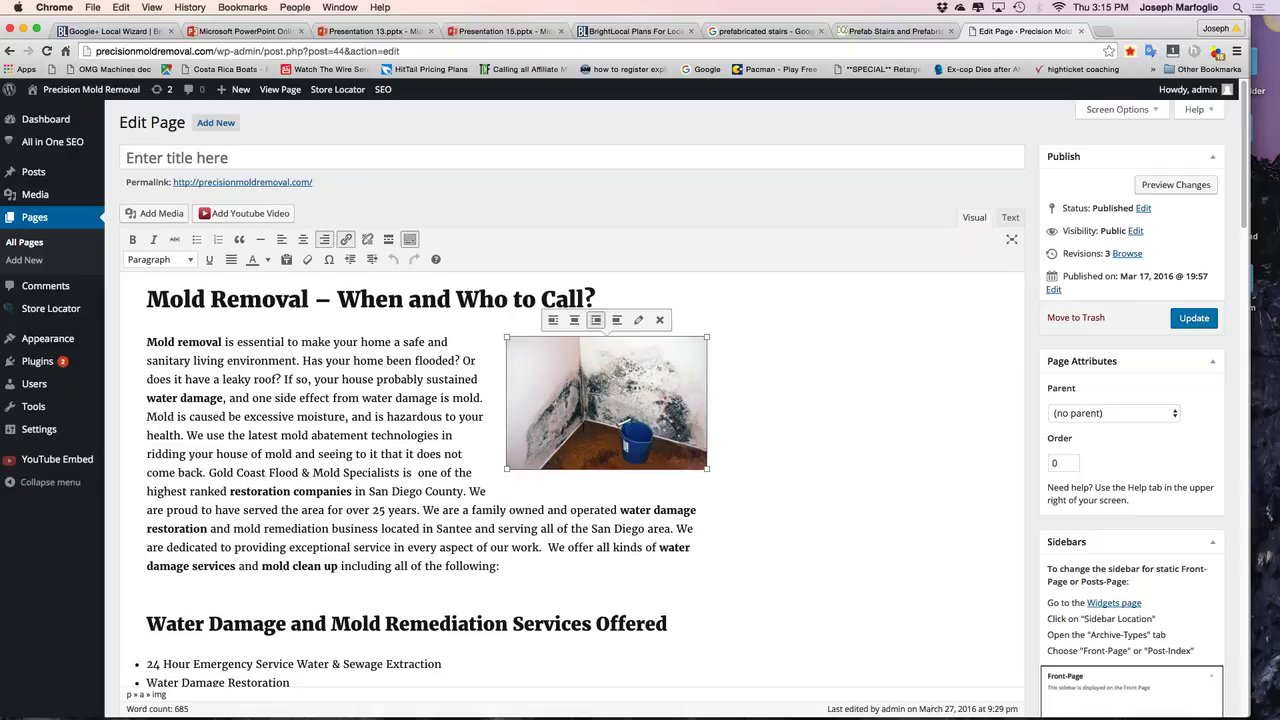
left_click(638, 320)
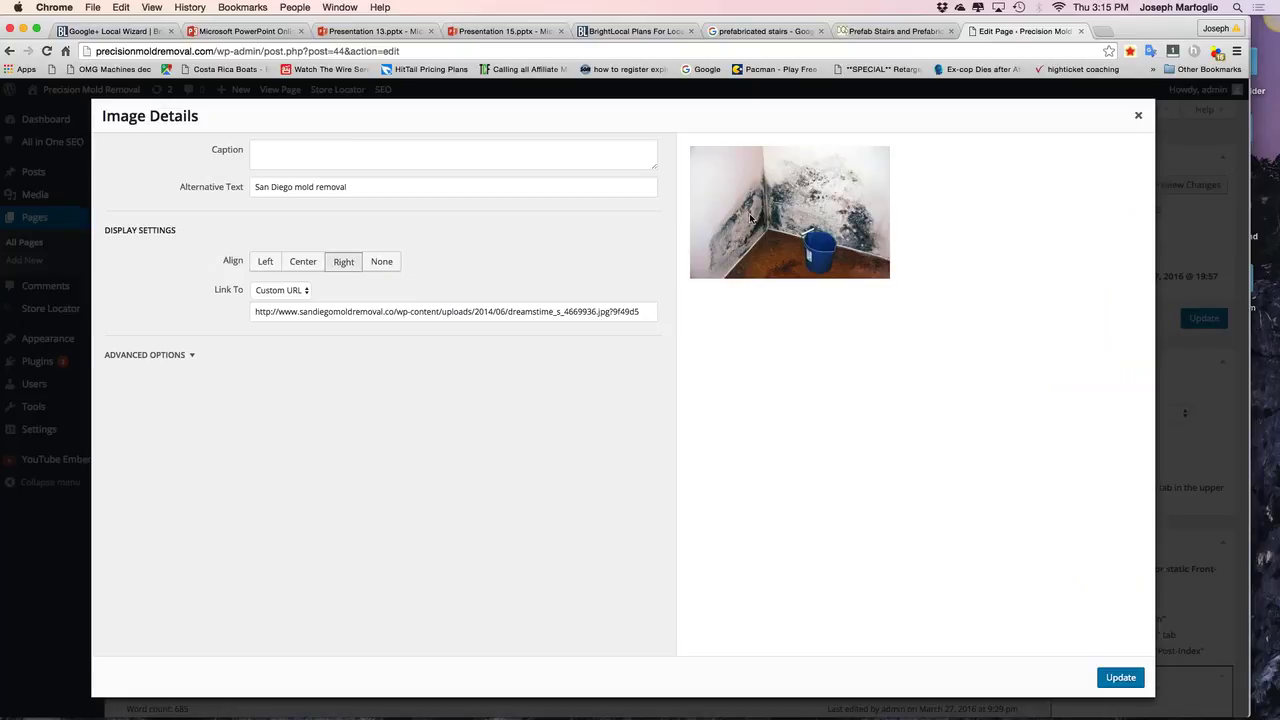
Check the 'San Diego mold removal' alt text, then close Image Details and deselect the photo.
left_click(351, 187)
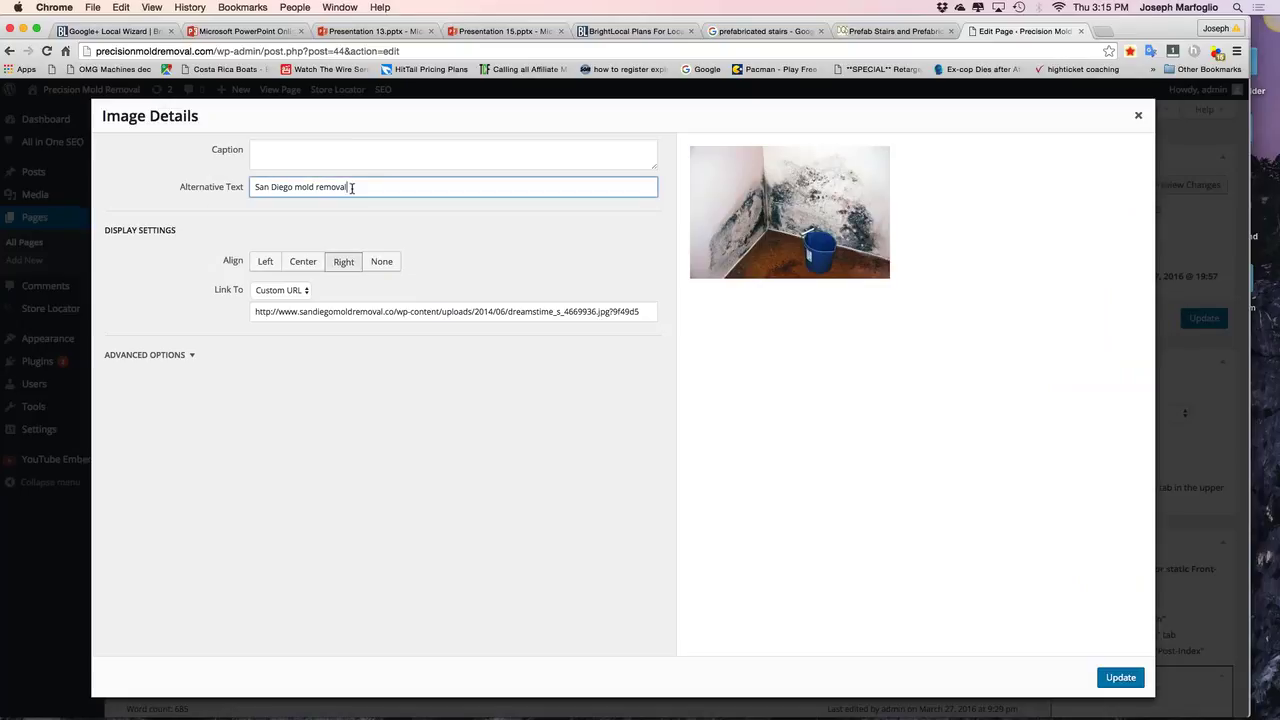
left_click_drag(351, 187, 251, 187)
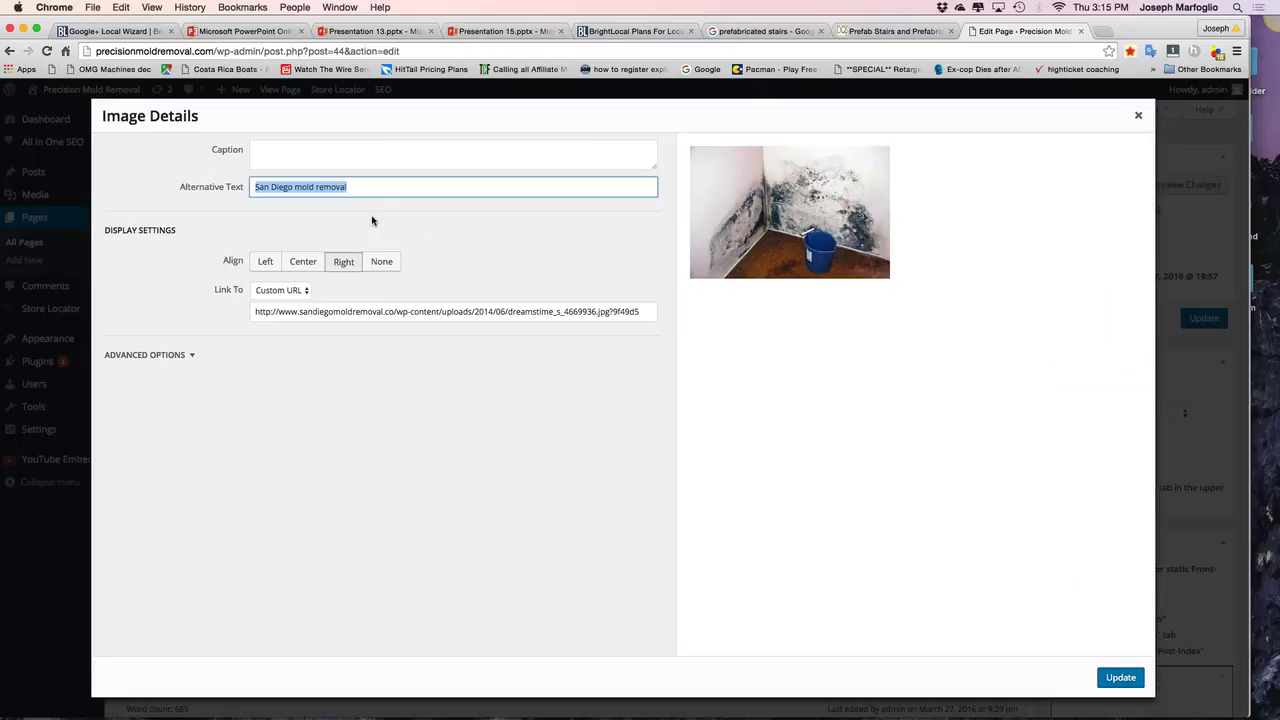
left_click(472, 253)
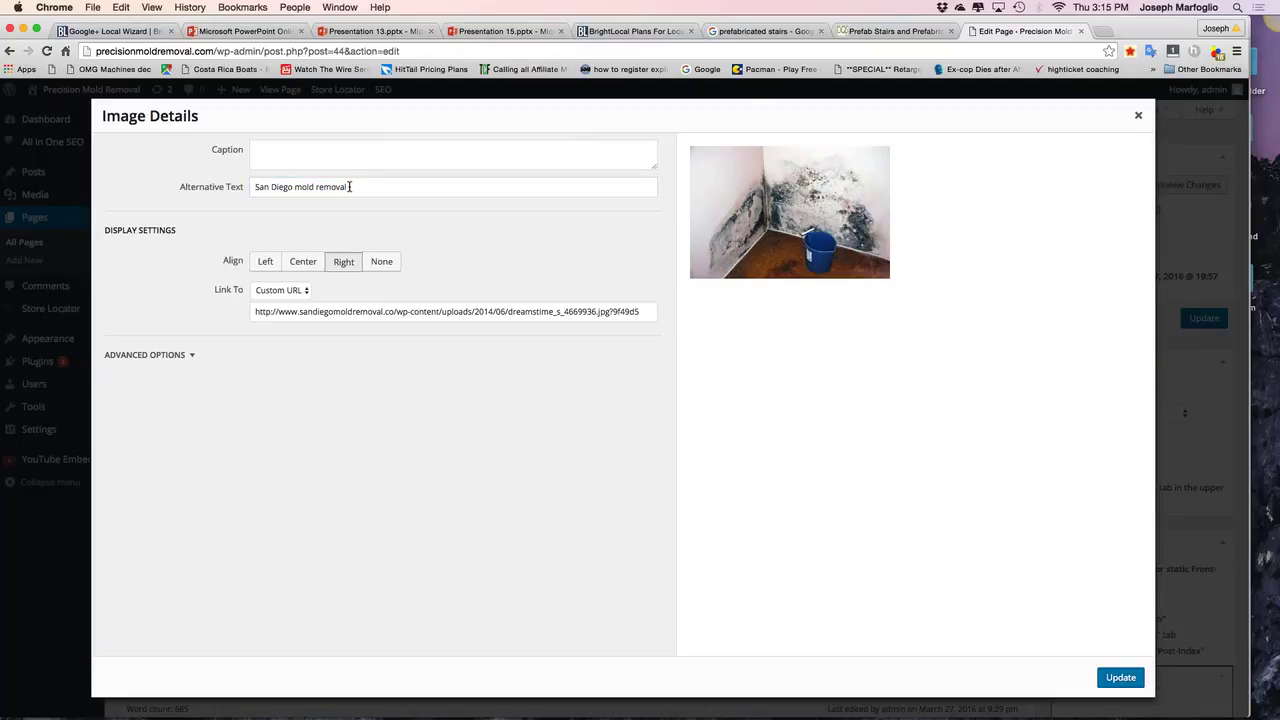
left_click_drag(350, 187, 253, 187)
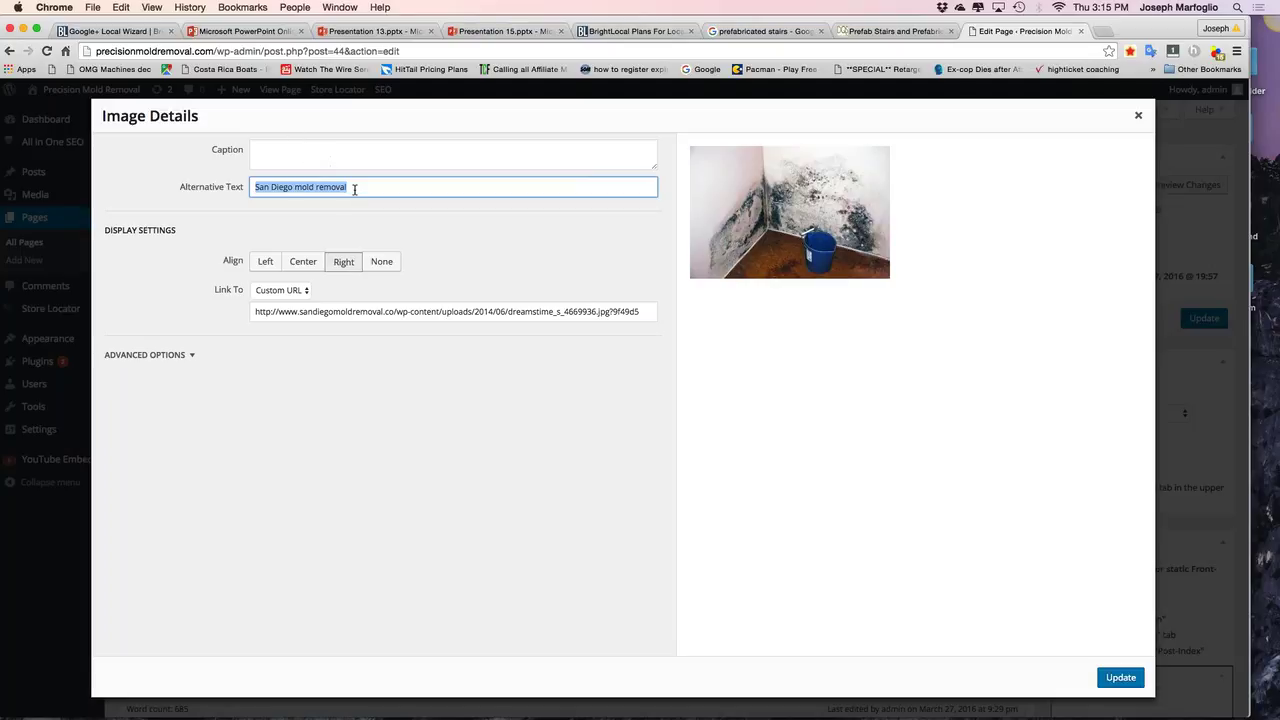
left_click(356, 188)
left_click(311, 222)
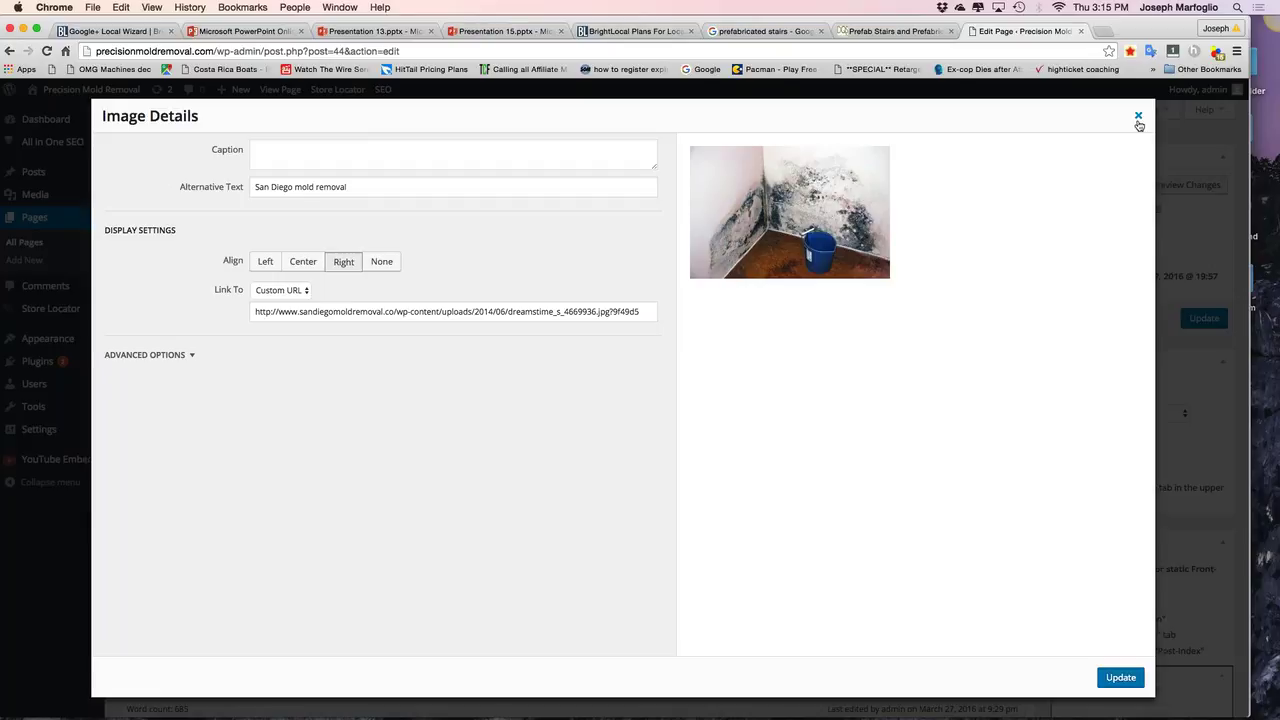
left_click(1138, 116)
left_click(731, 454)
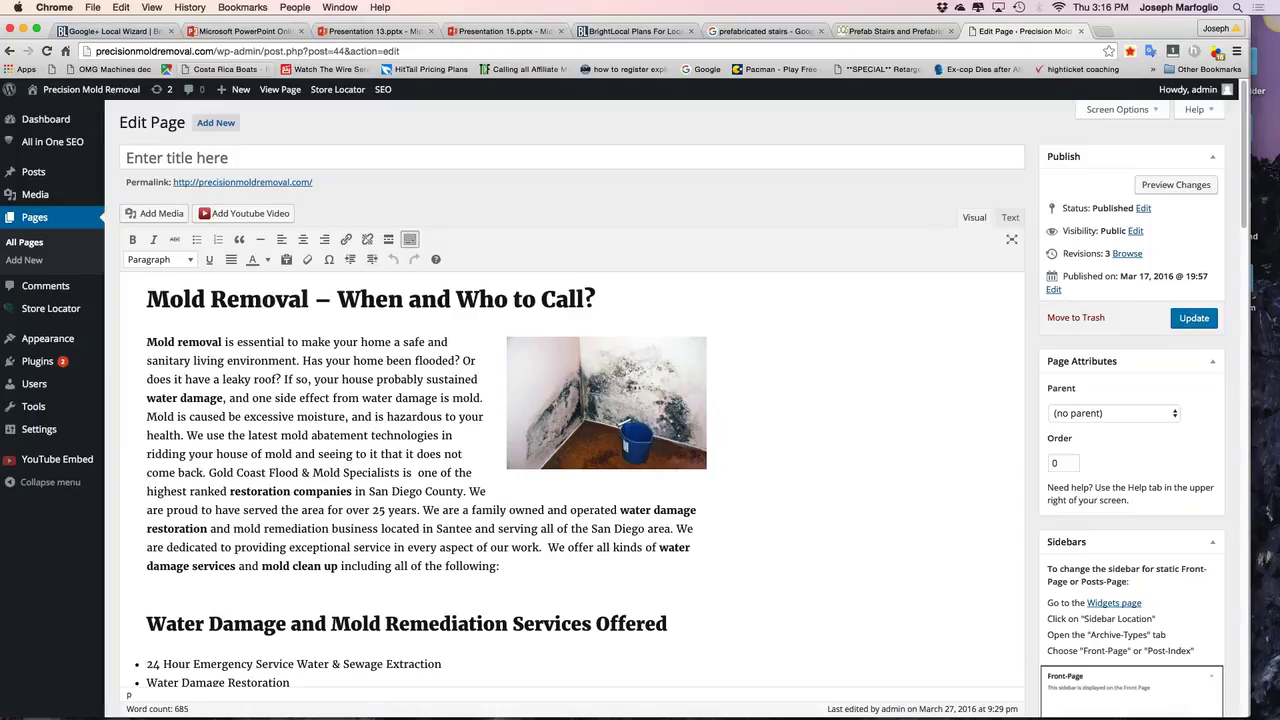
Visit the live site, scroll through the mold post, and open dreamstime_s_4669936.jpg at full size.
left_click(85, 90)
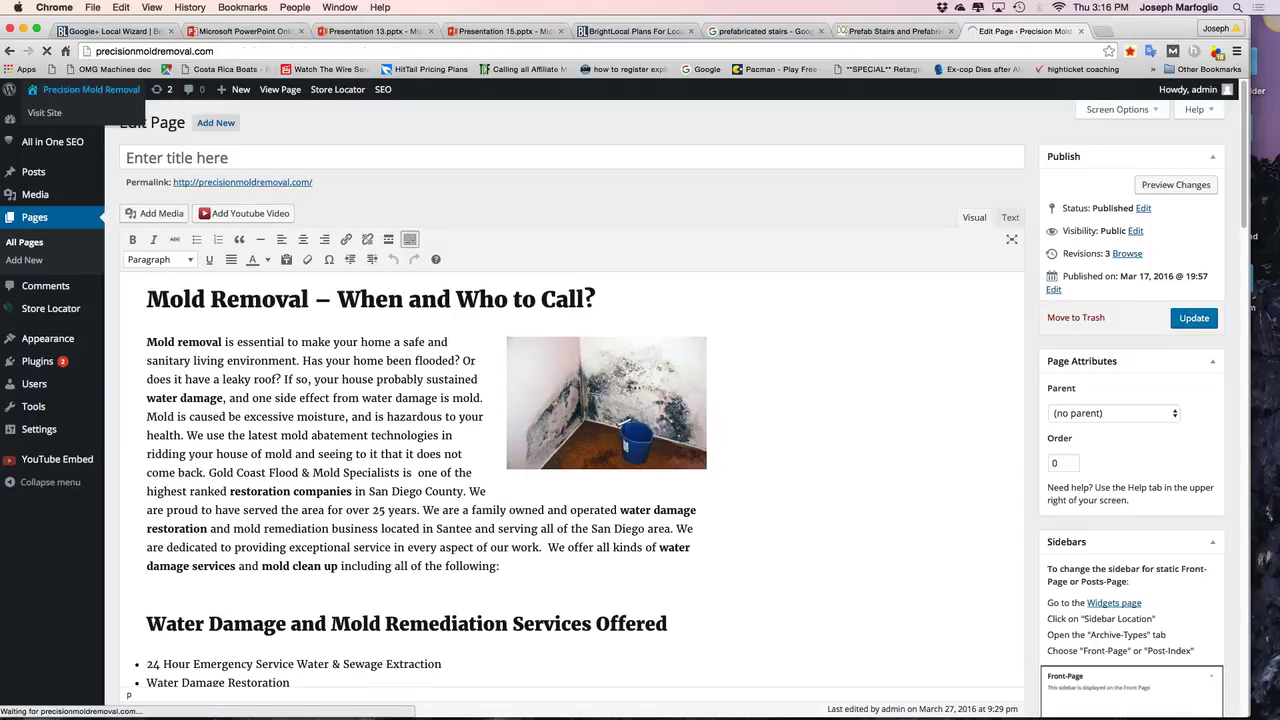
scroll(411, 502, "down", 5)
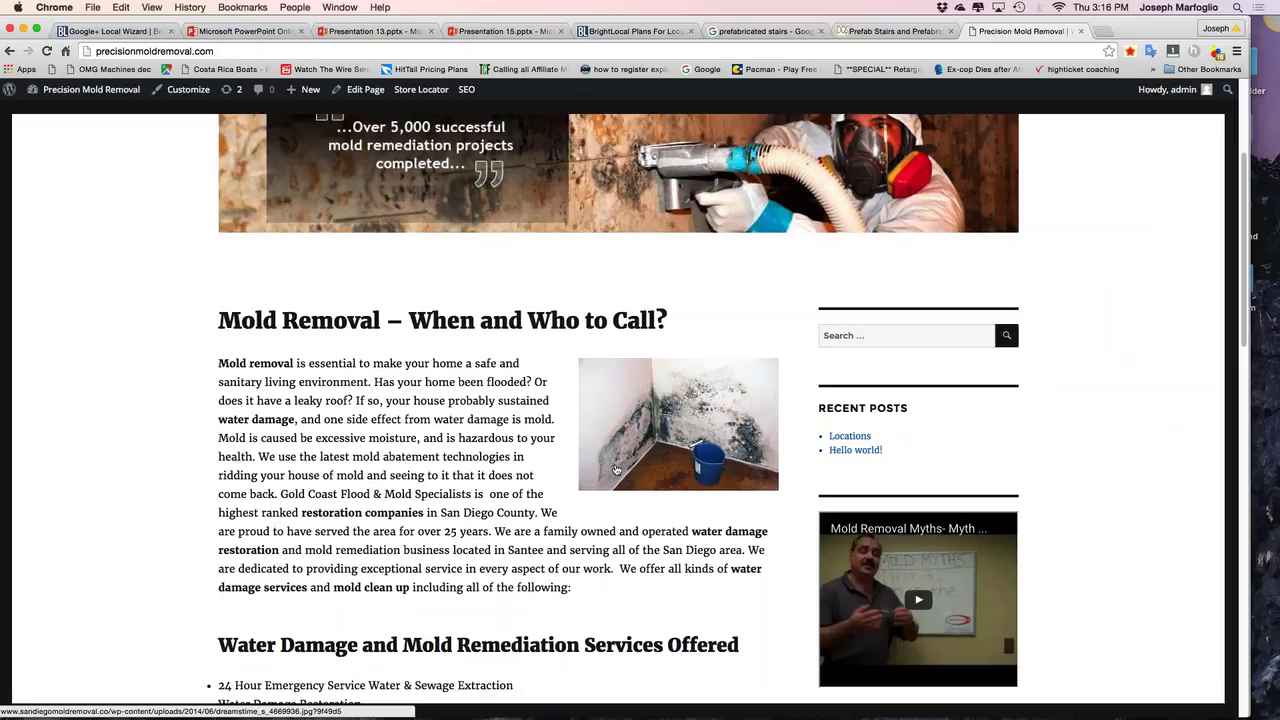
scroll(616, 470, "down", 5)
scroll(549, 549, "up", 3)
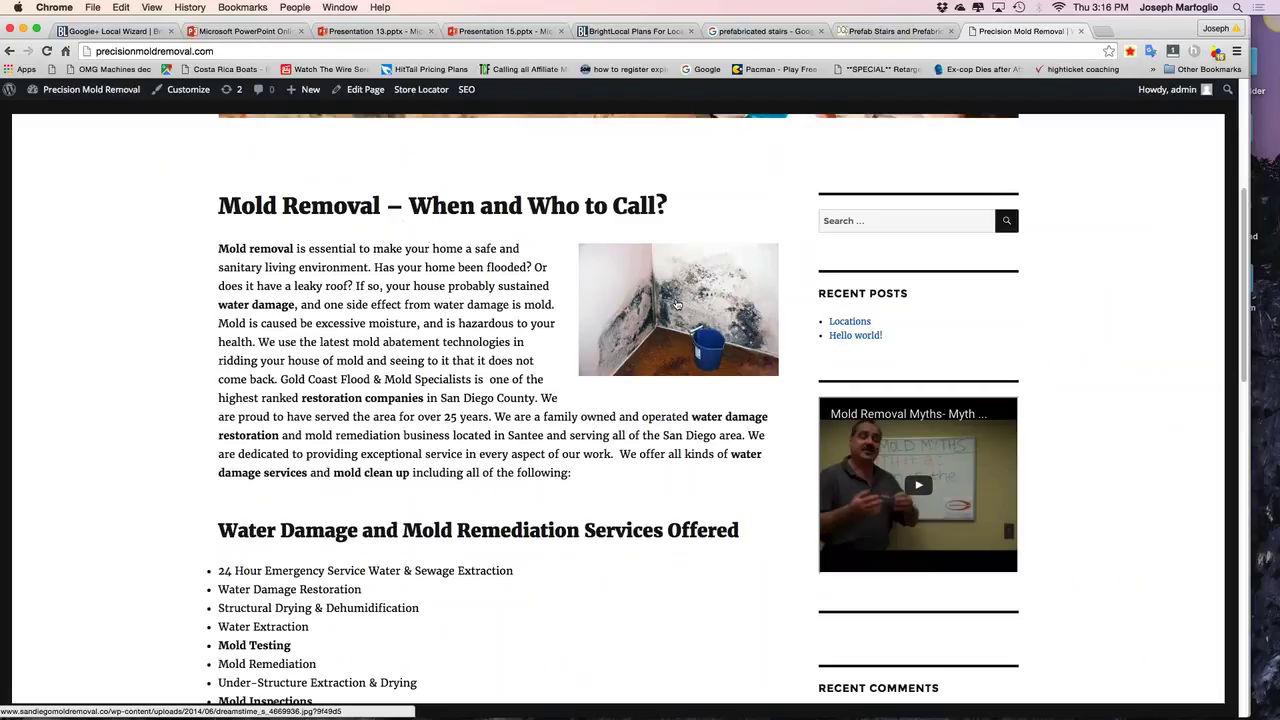
scroll(676, 304, "up", 1)
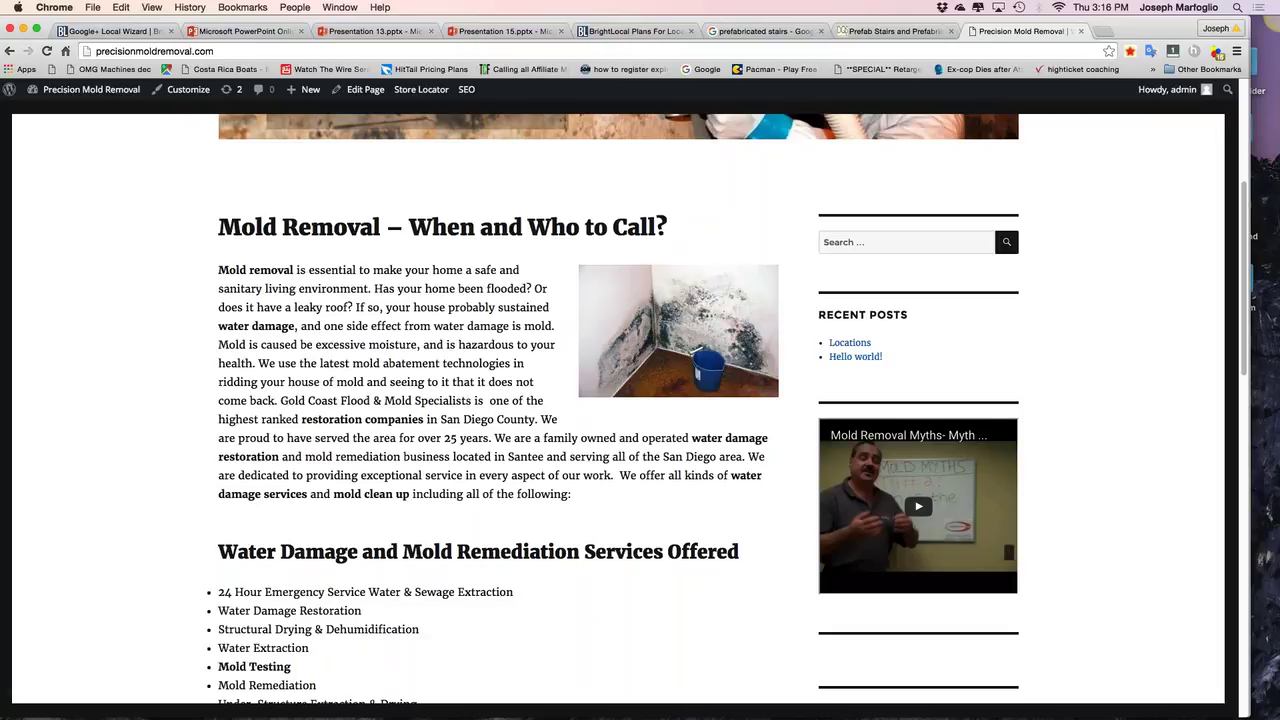
left_click(666, 374)
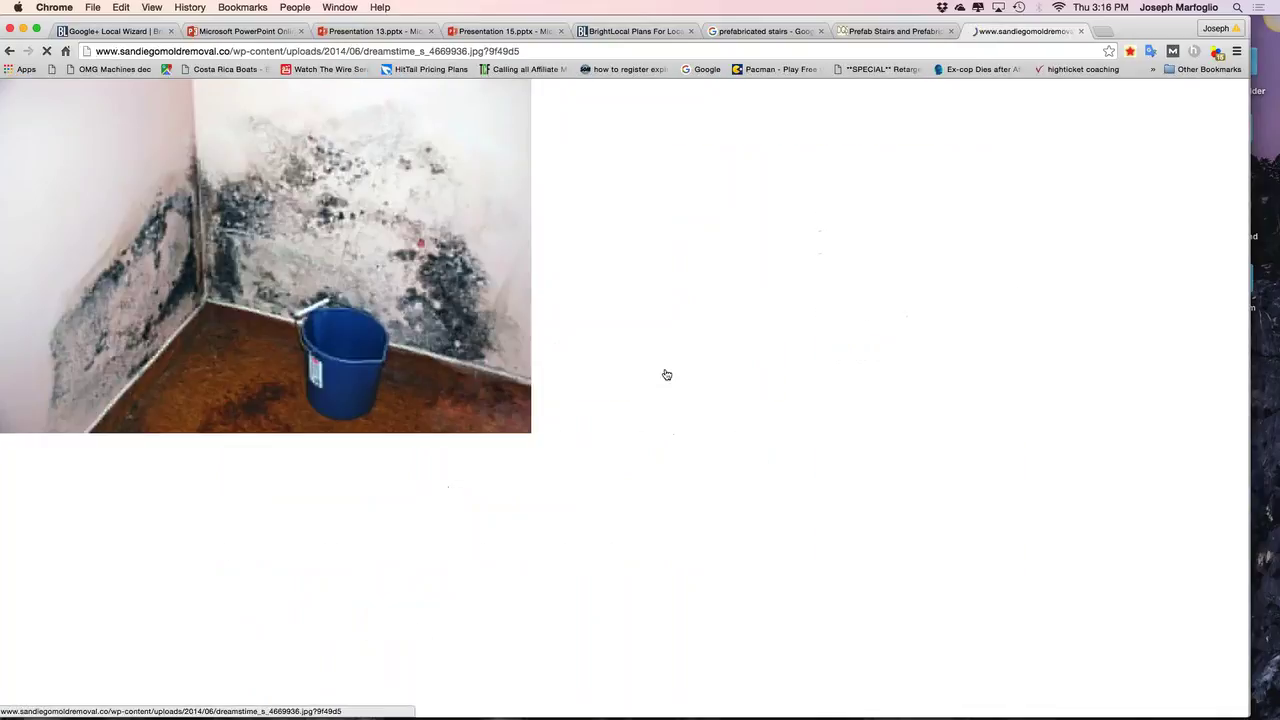
Inspect the full-size image's address in the address bar, then close the image tab.
left_click_drag(530, 51, 95, 46)
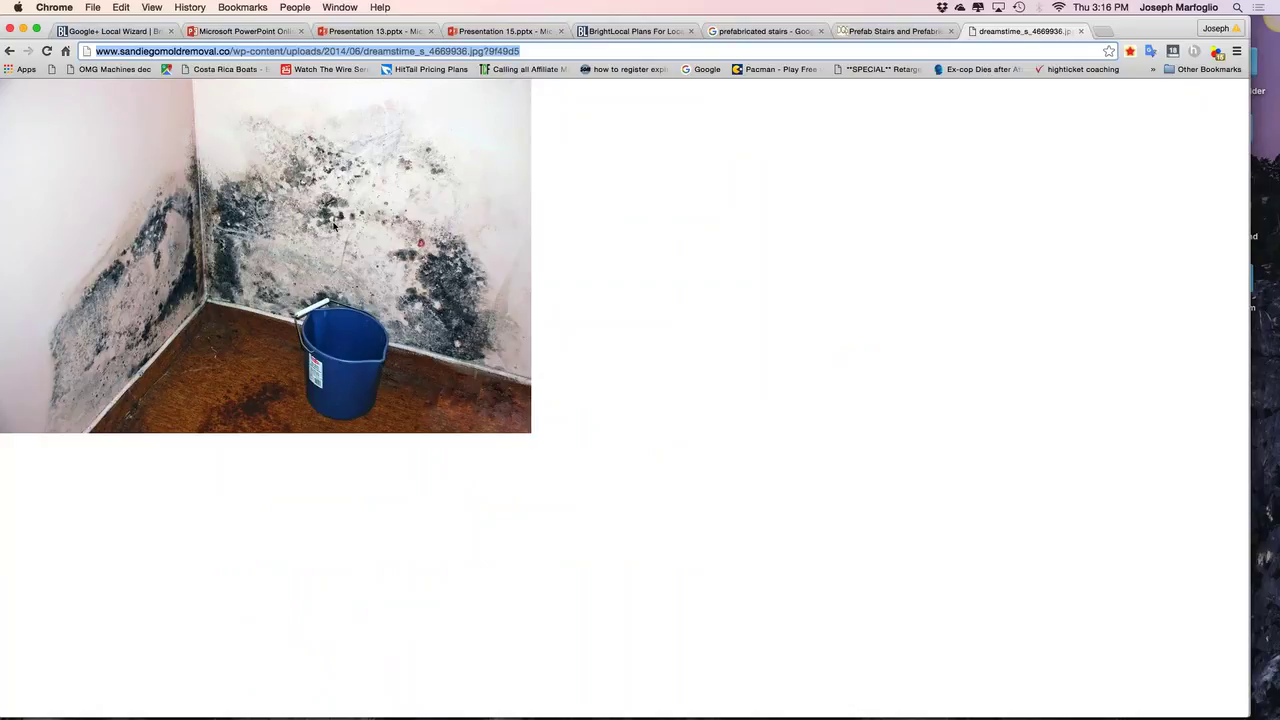
left_click_drag(528, 51, 97, 45)
left_click(770, 229)
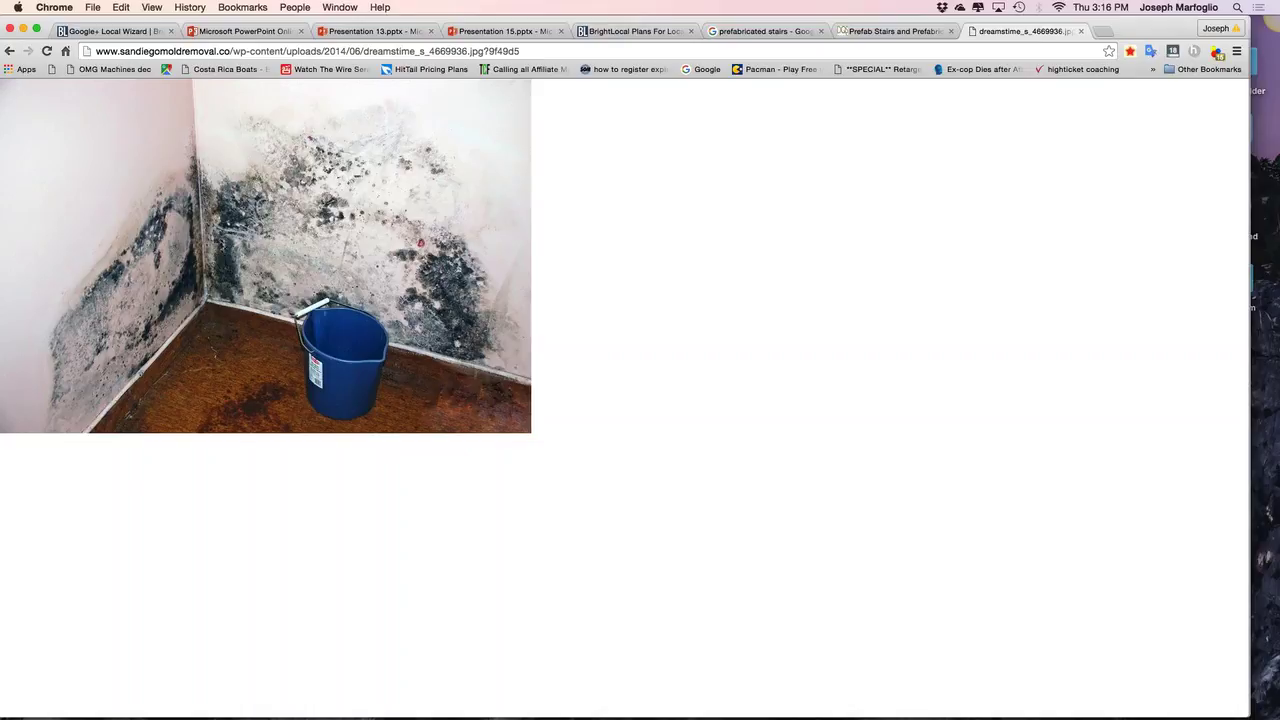
left_click(1081, 31)
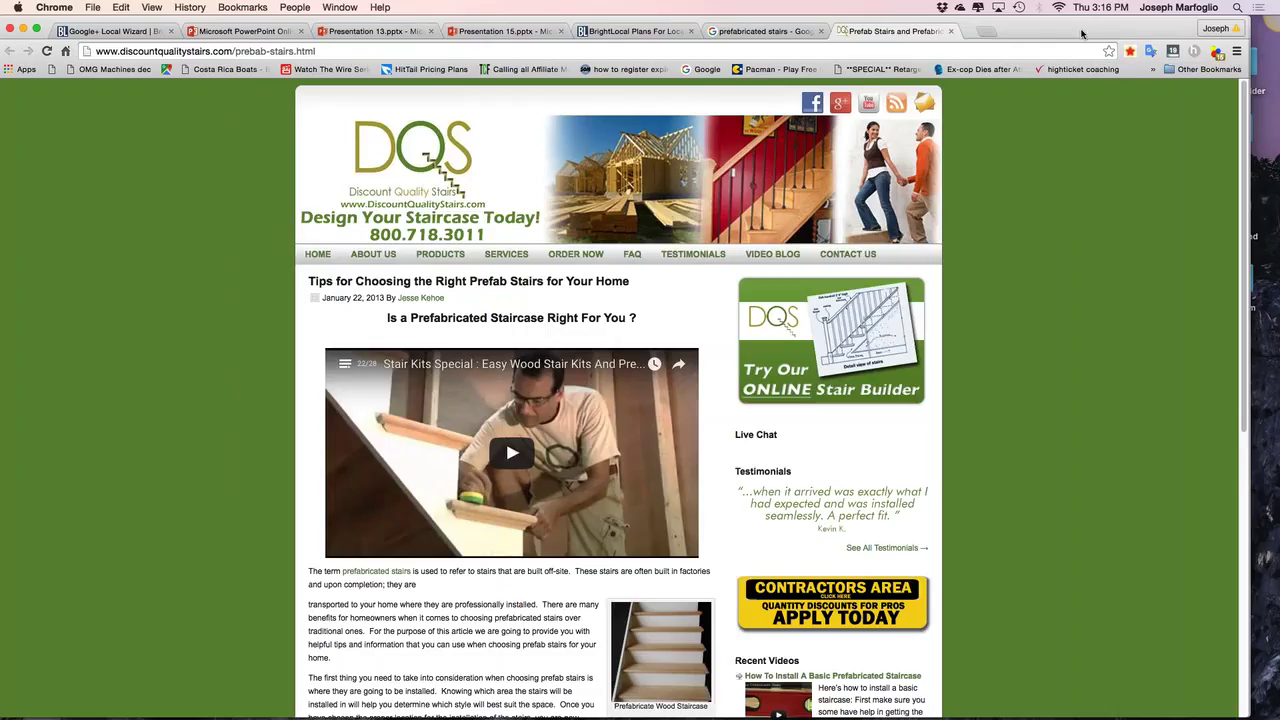
Close the prefab stairs and Google tabs and show BrightLocal's top-ranking plumbers table.
left_click(952, 31)
left_click(820, 31)
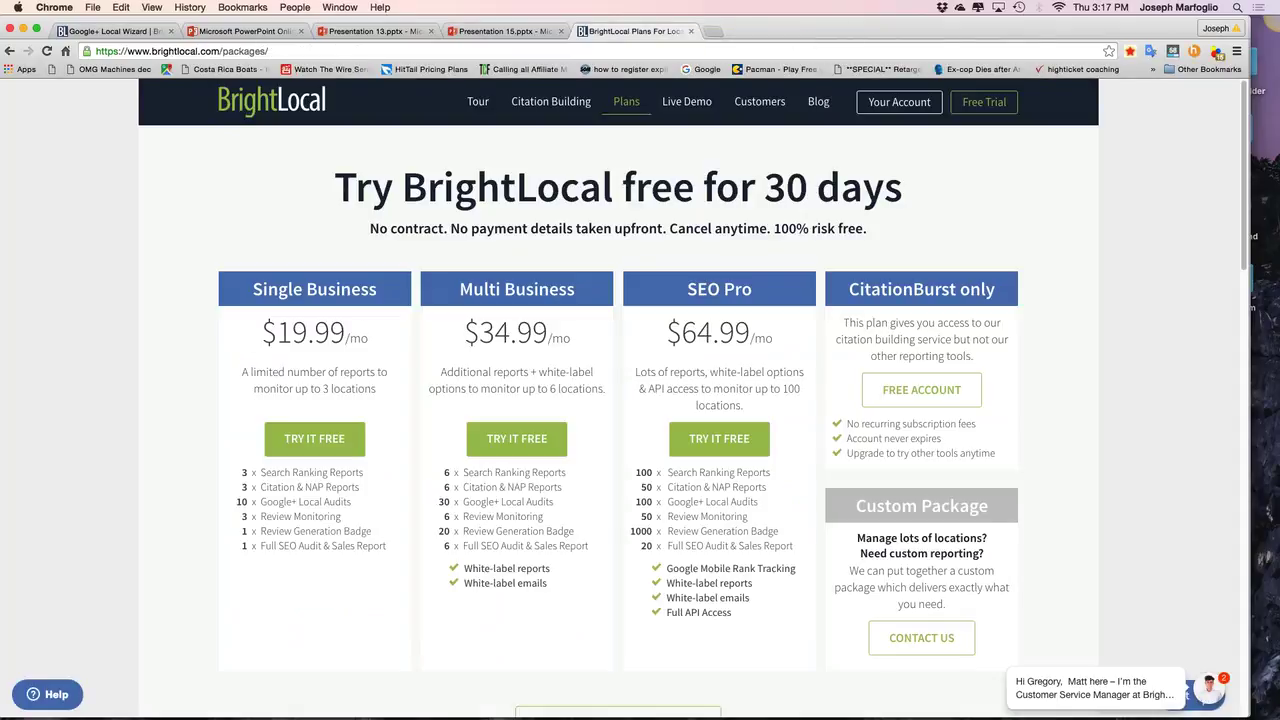
left_click(104, 32)
scroll(420, 510, "up", 10)
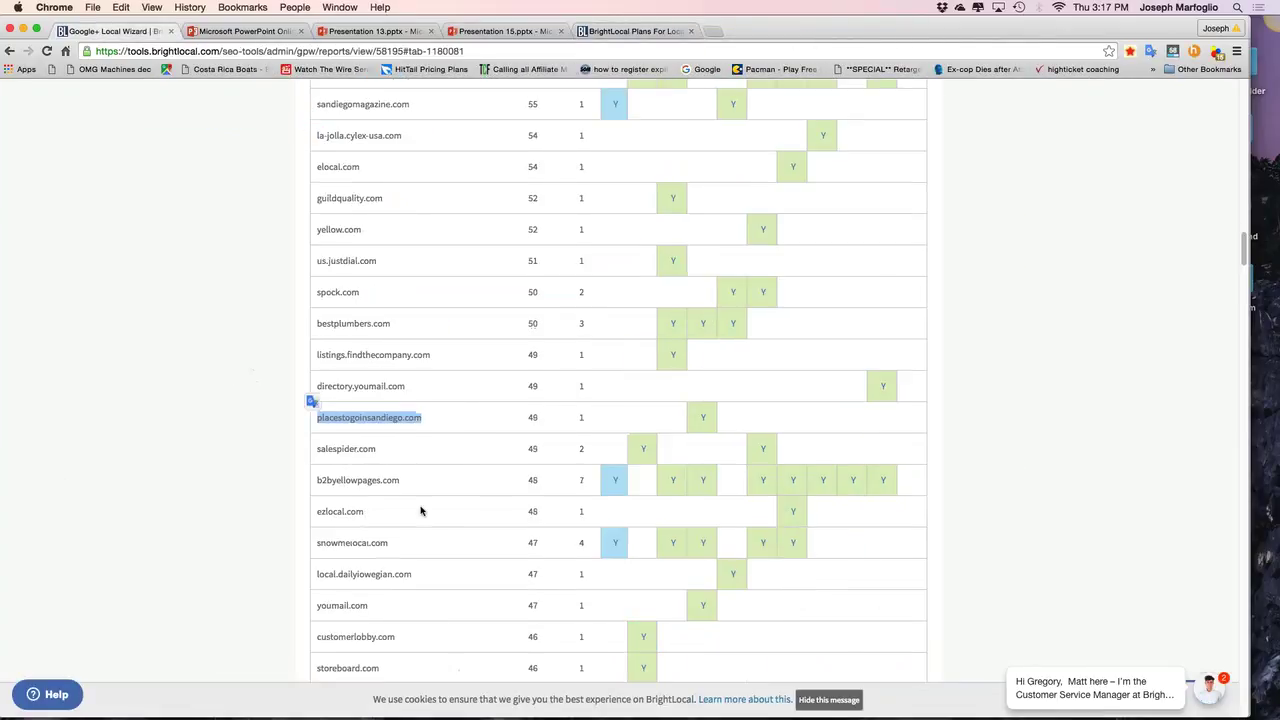
scroll(420, 510, "up", 15)
scroll(423, 509, "down", 4)
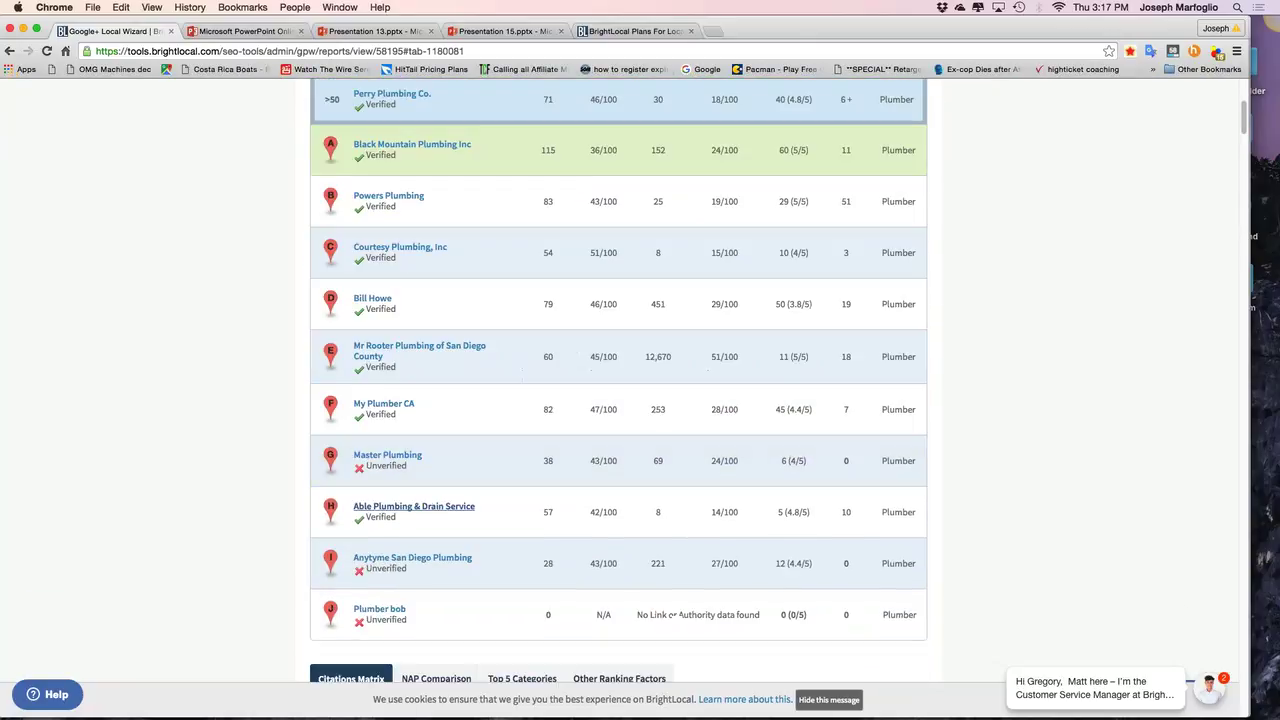